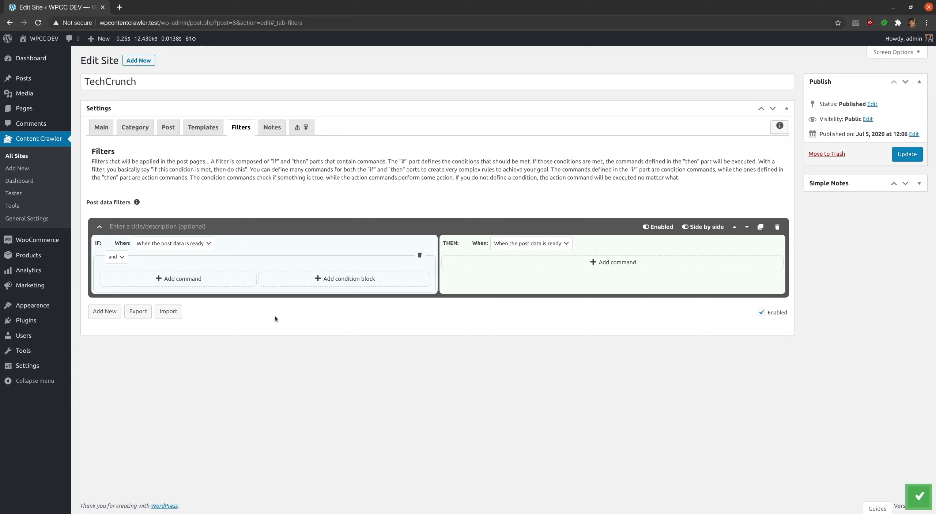
- Add a condition command to the filter's IF part with Title as its subject
left_click(216, 279)
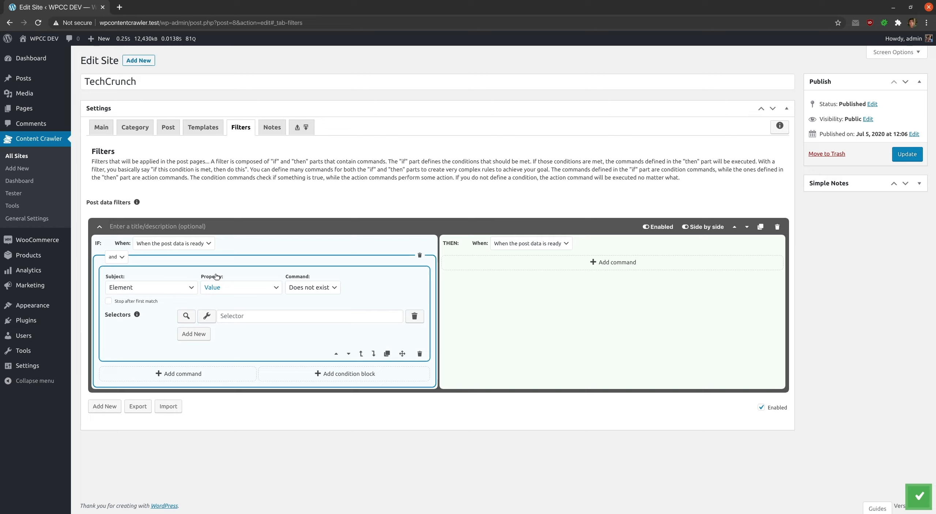
left_click(116, 277)
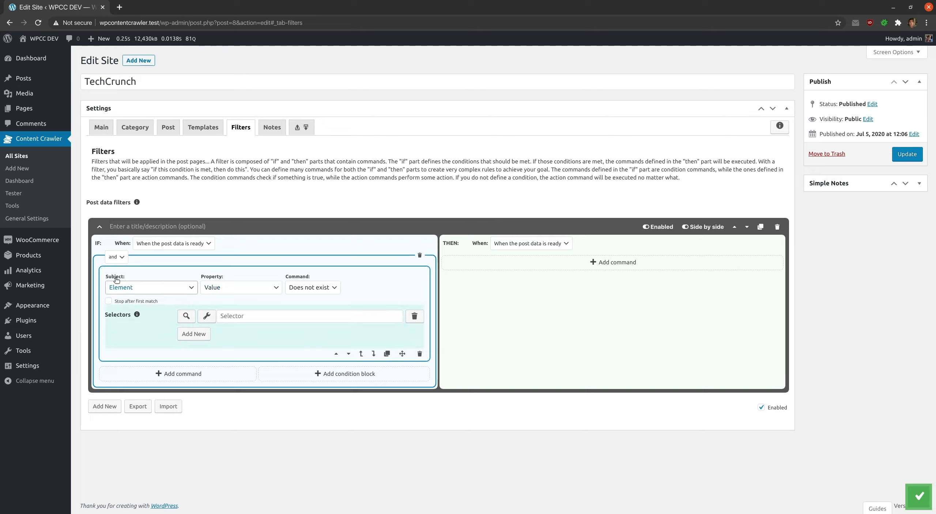
left_click(214, 276)
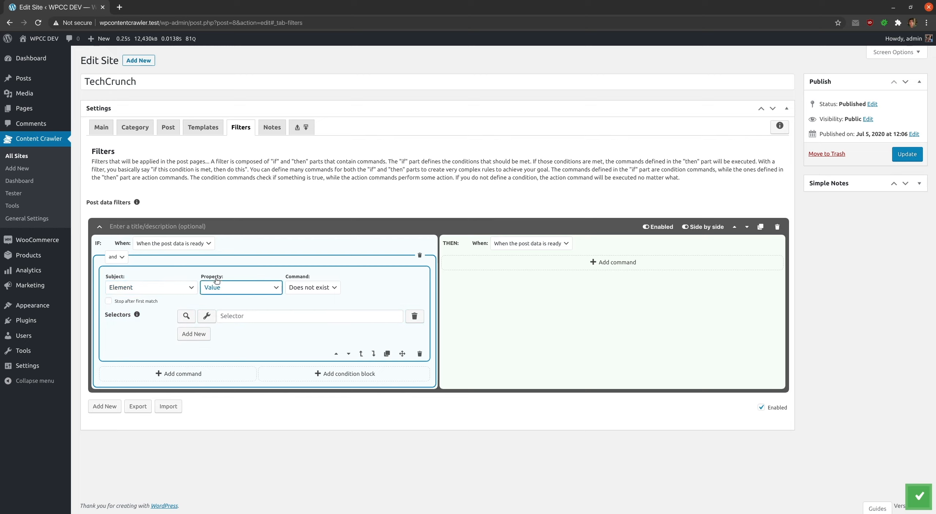
left_click(305, 279)
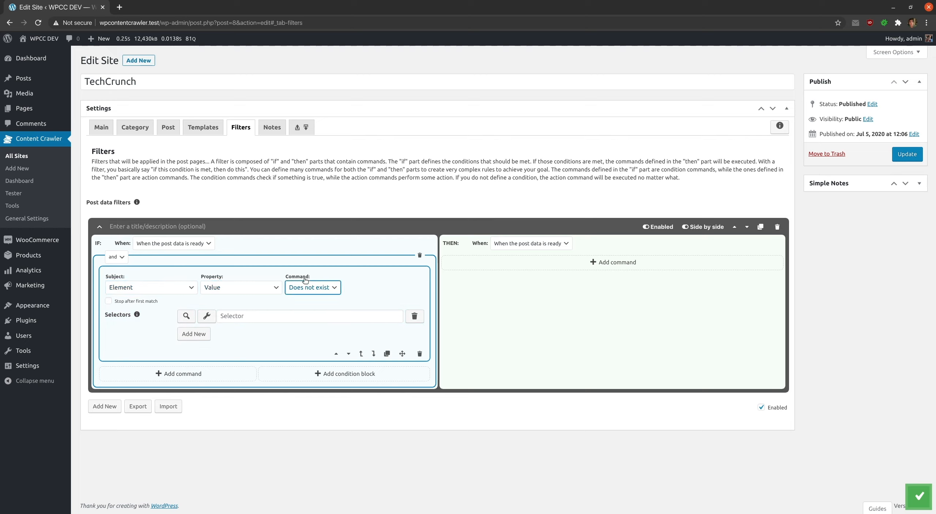
left_click(160, 290)
left_click(139, 334)
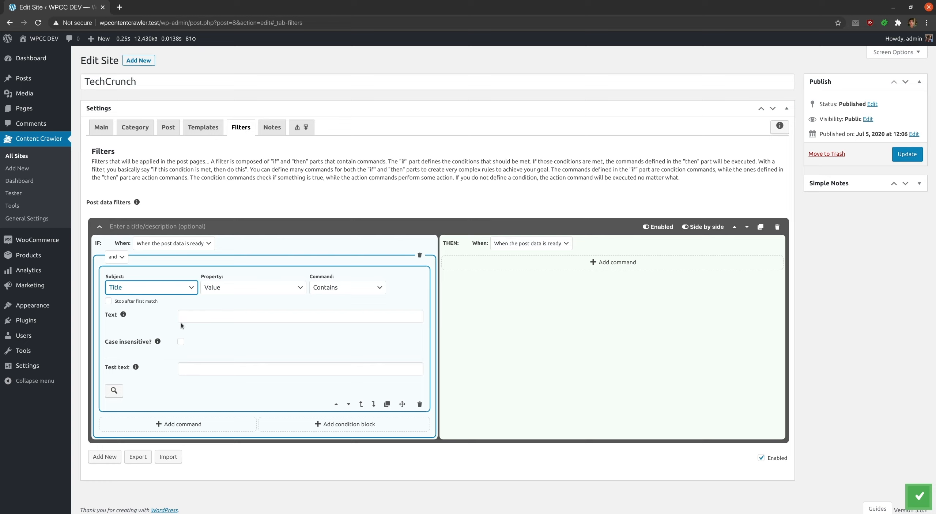
- Set the Title condition to check that Character length is Greater than 50
left_click(220, 287)
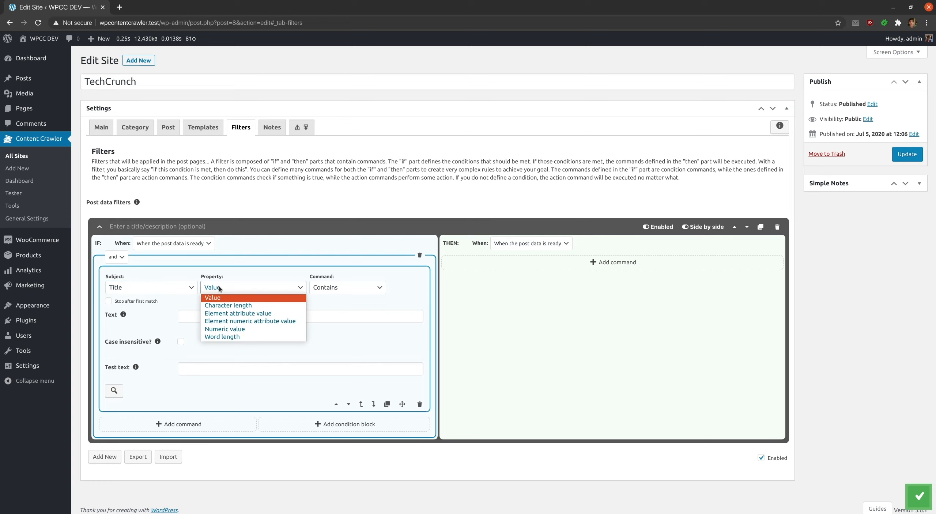
left_click(227, 307)
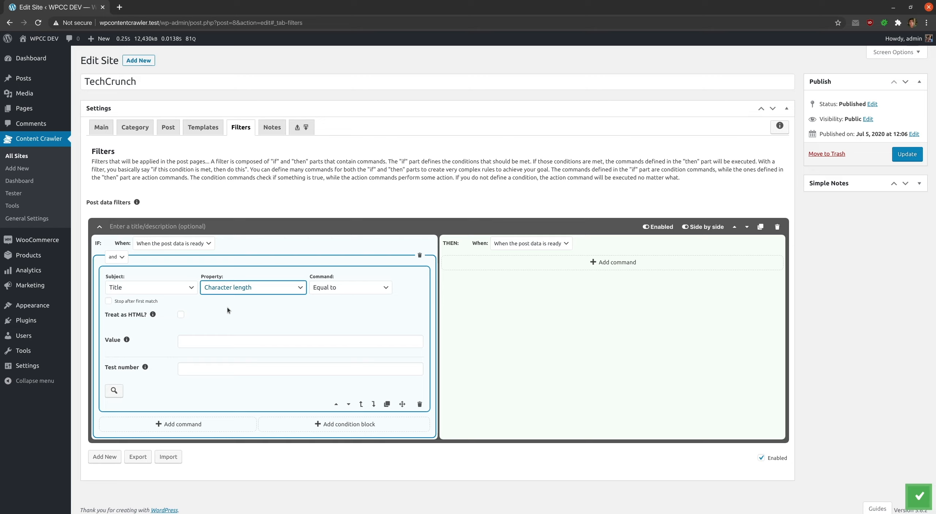
left_click(326, 289)
left_click(331, 306)
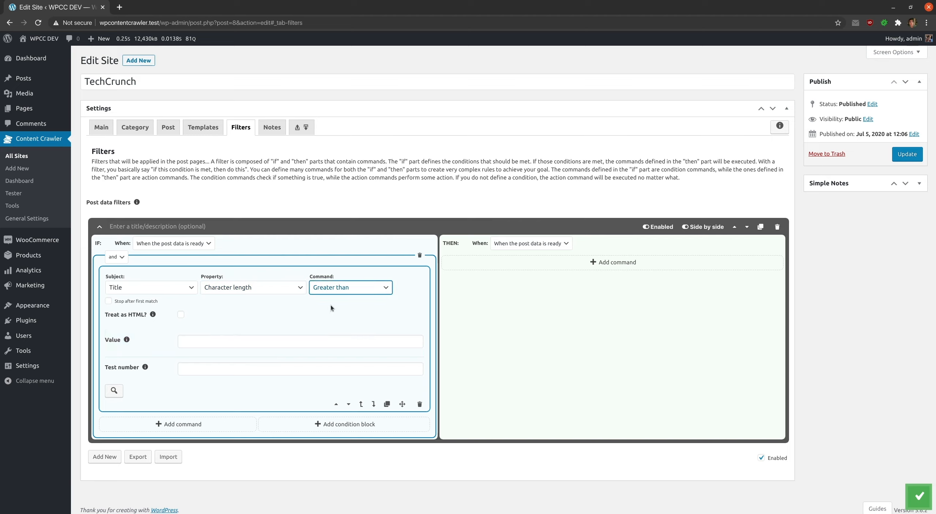
left_click(241, 335)
type("50")
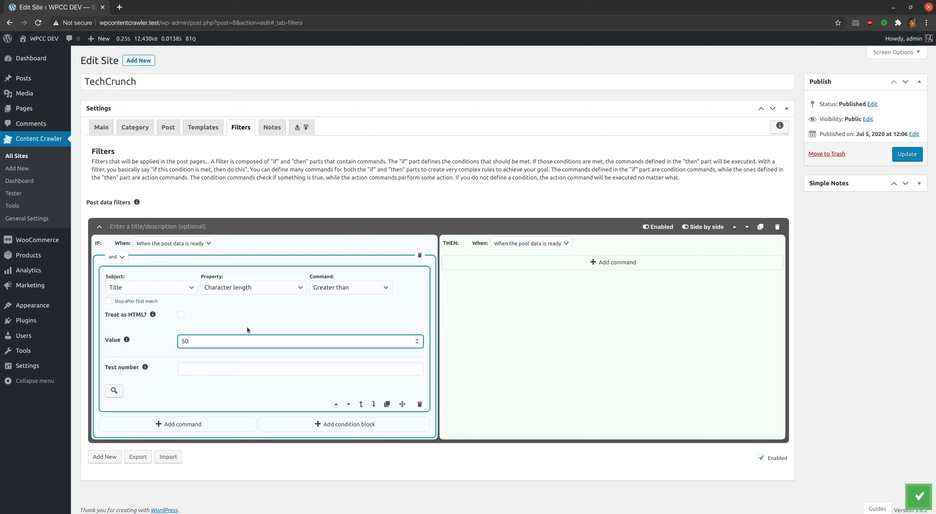
left_click(248, 328)
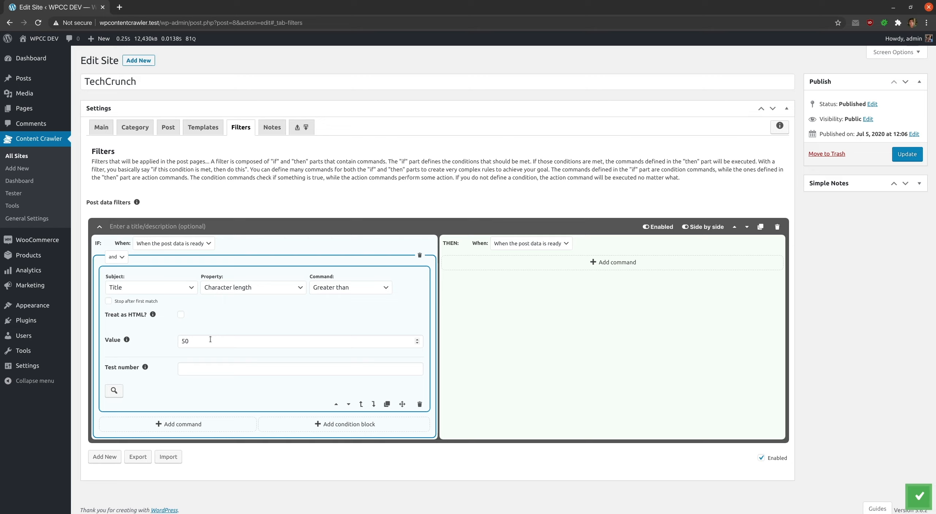
- Add an action command to the THEN part with subject Title, property Value and command Template
left_click(494, 267)
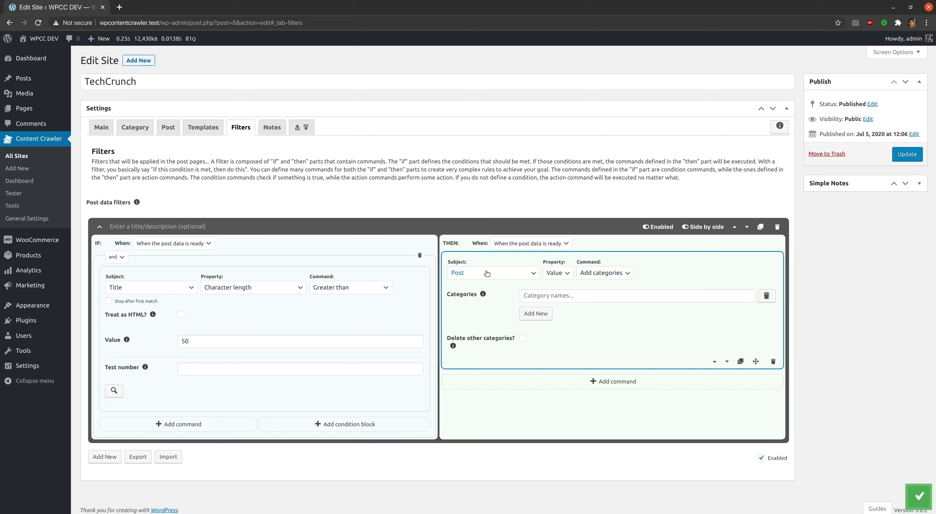
left_click(486, 274)
left_click(459, 321)
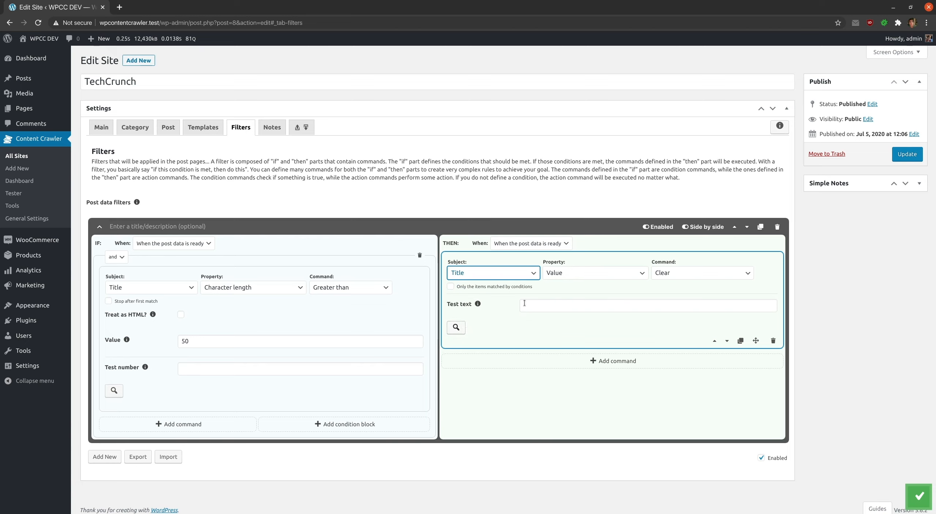
left_click(574, 274)
left_click(568, 284)
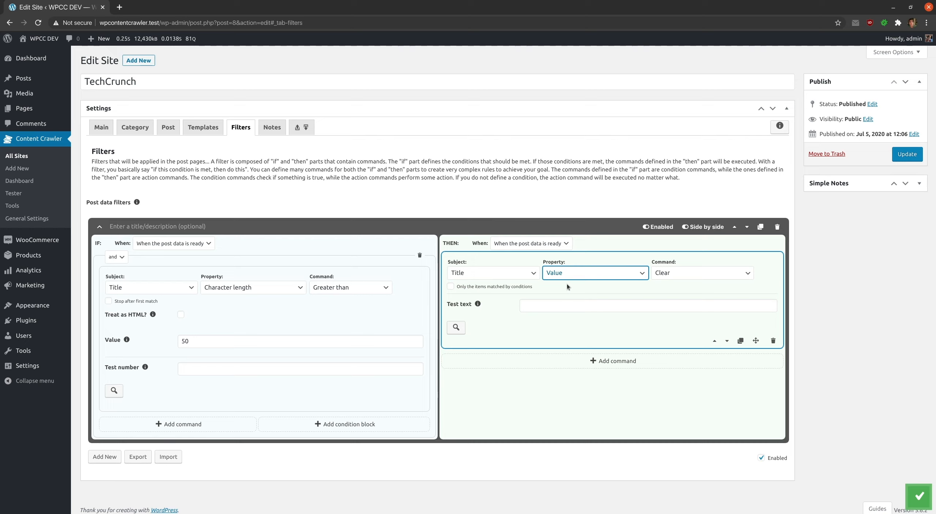
left_click(669, 274)
left_click(680, 400)
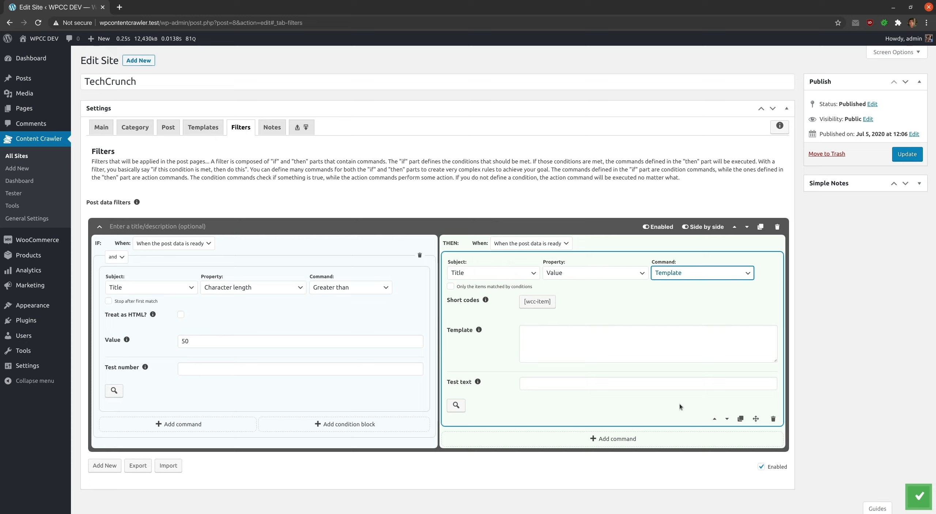
- Fill the Title action's template with the item short code followed by a suffix: "[wcc-item] - Long Title"
left_click(537, 301)
left_click(547, 339)
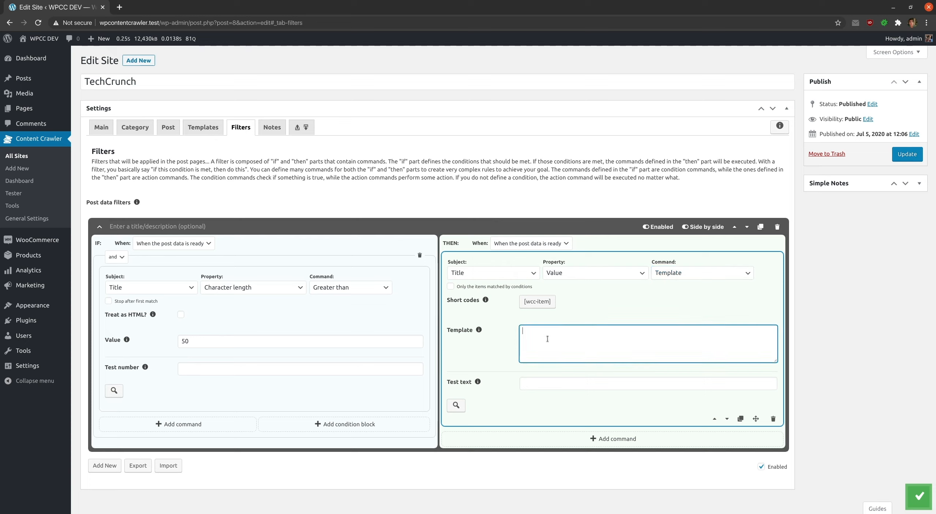
key("ctrl+v")
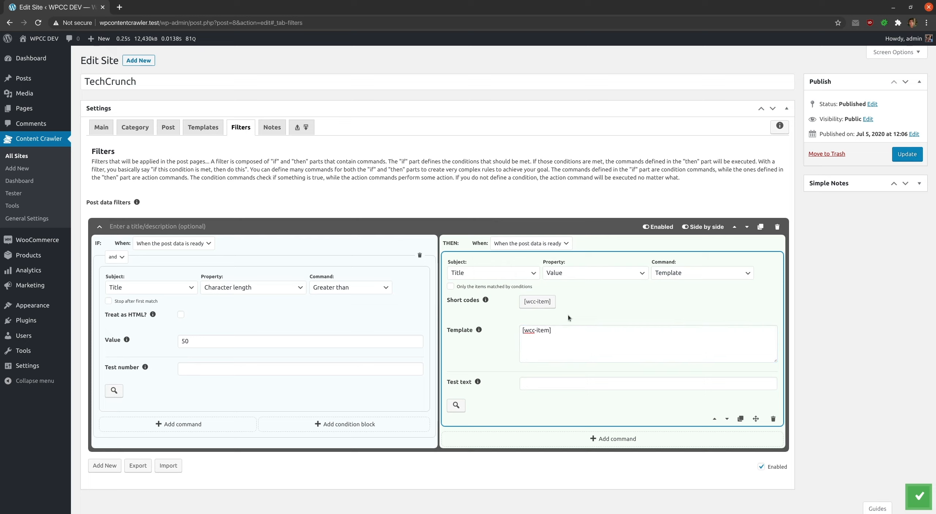
type("- Long Title")
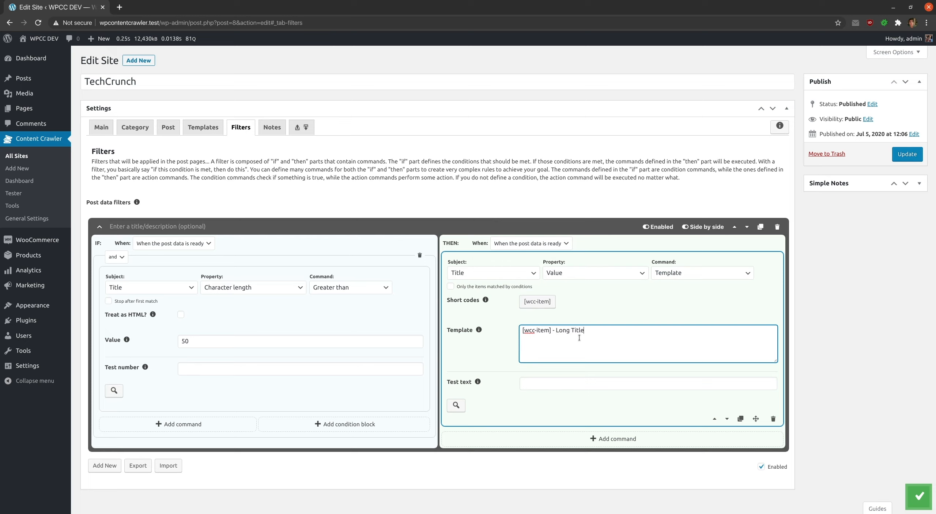
left_click(578, 316)
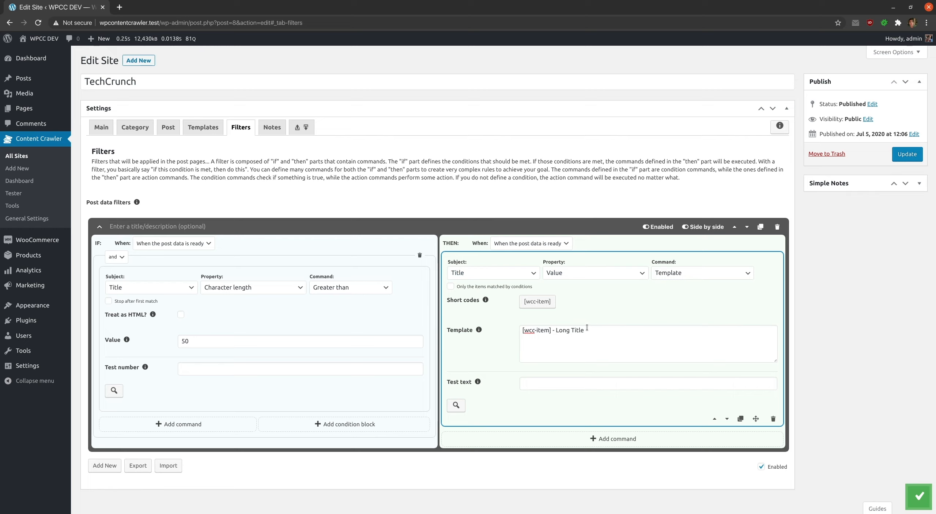
- Delete the title character length condition from the filter's IF part
mouse_move(414, 317)
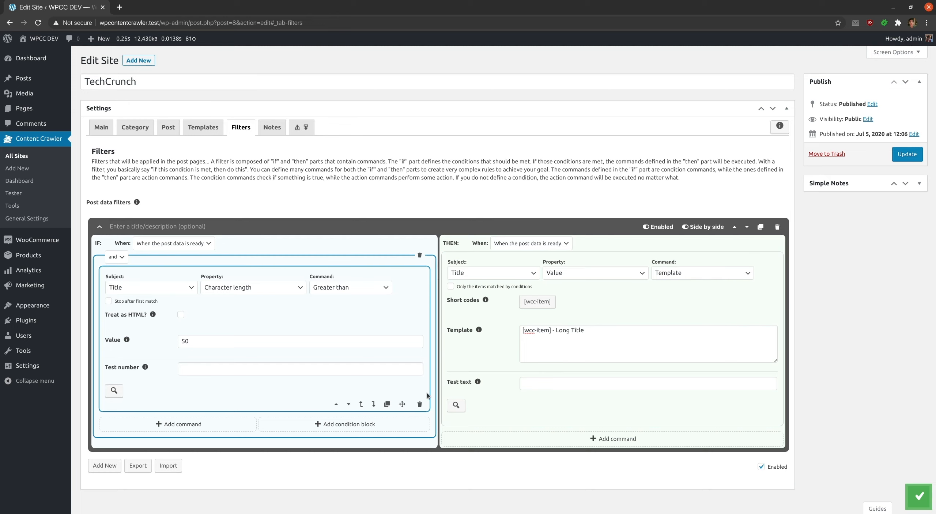
left_click(420, 404)
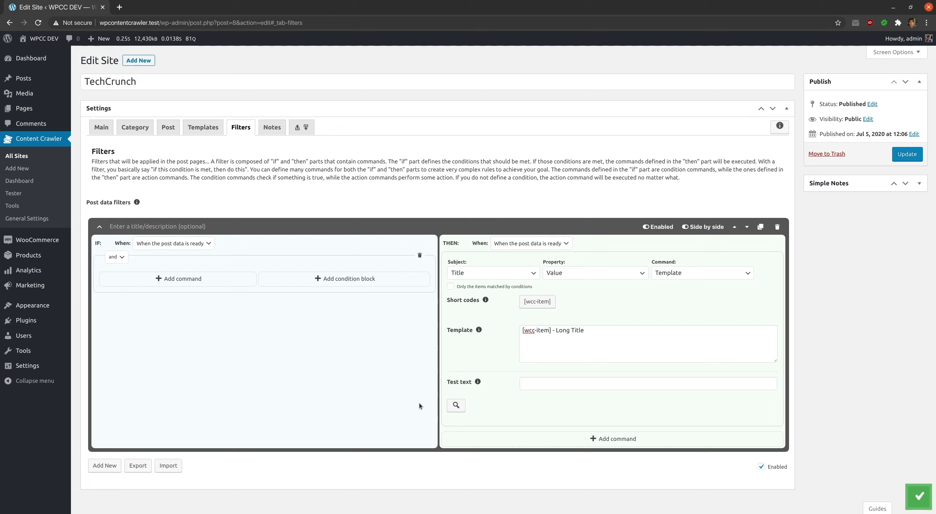
- Add a second, empty post data filter and delete it again
left_click(105, 465)
scroll(268, 379, "down", 3)
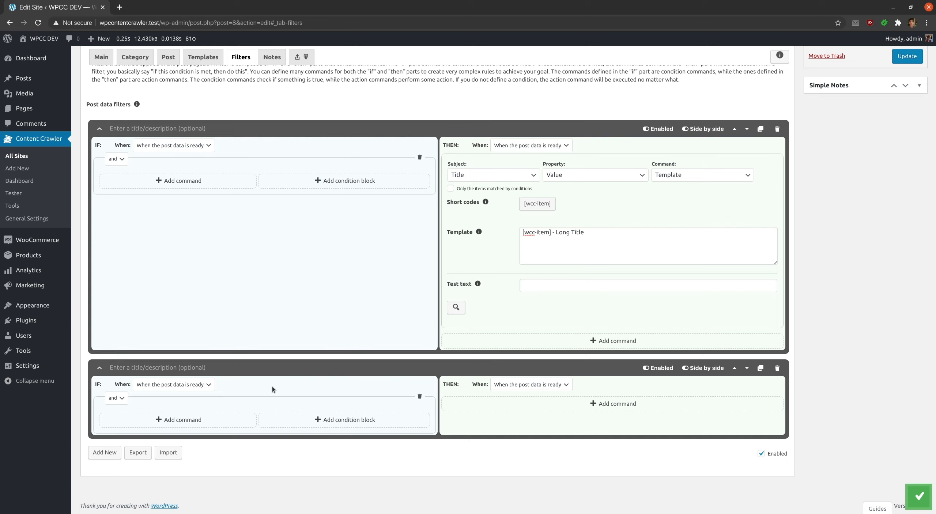
left_click(777, 368)
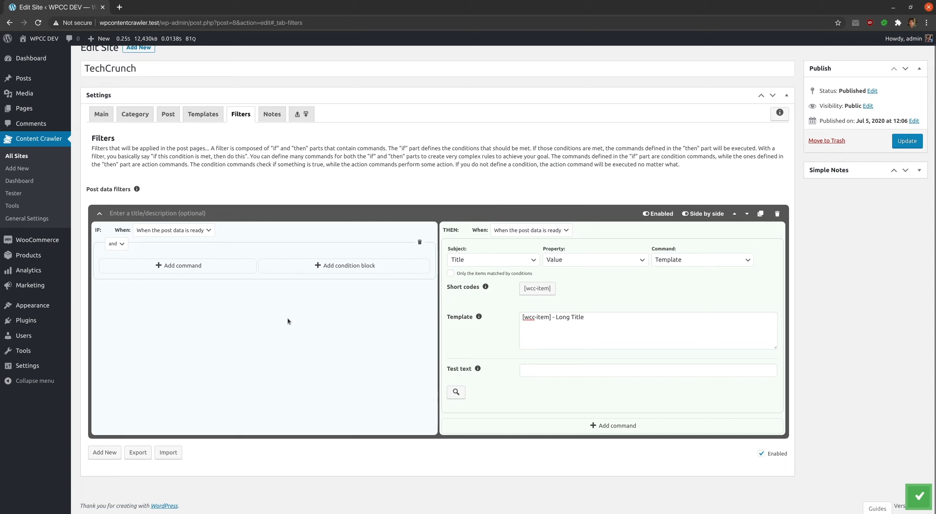
- Keep the IF event at "When the post data is ready" and set the THEN event to "After translation"
left_click(123, 230)
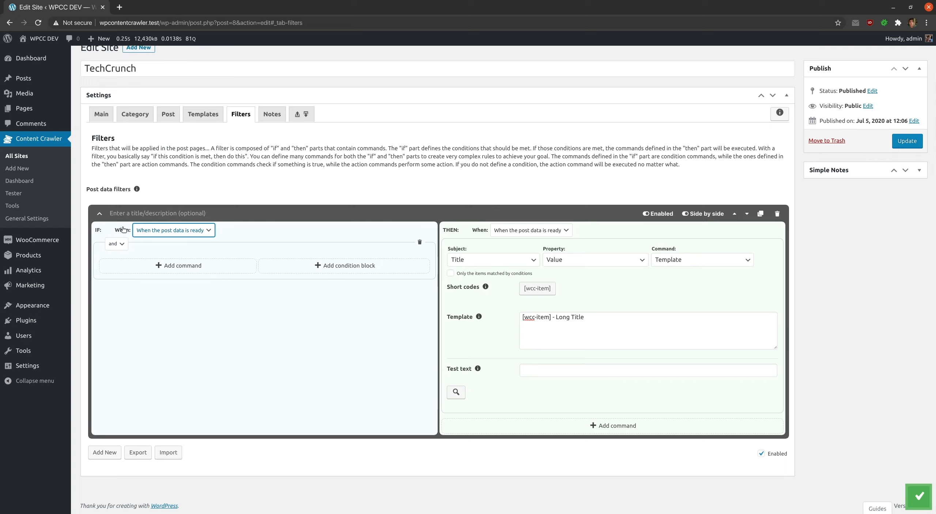
left_click(161, 233)
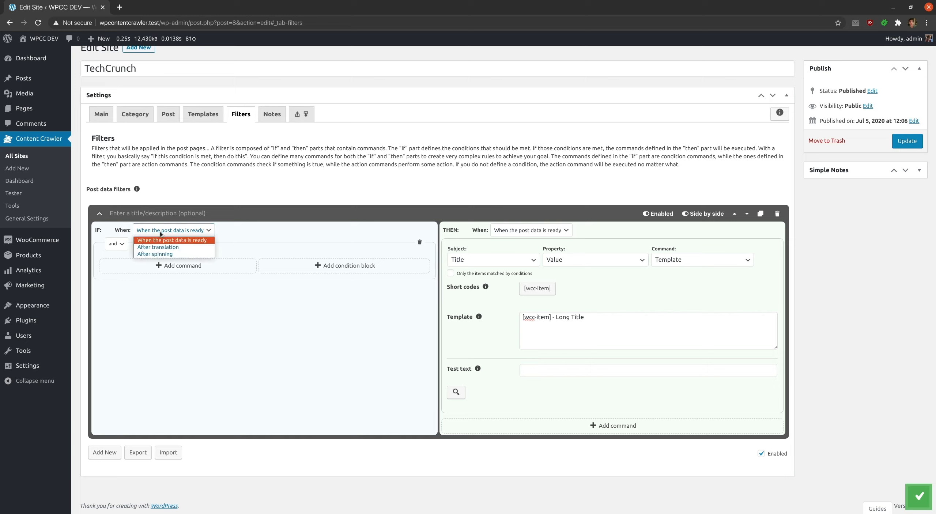
left_click(160, 241)
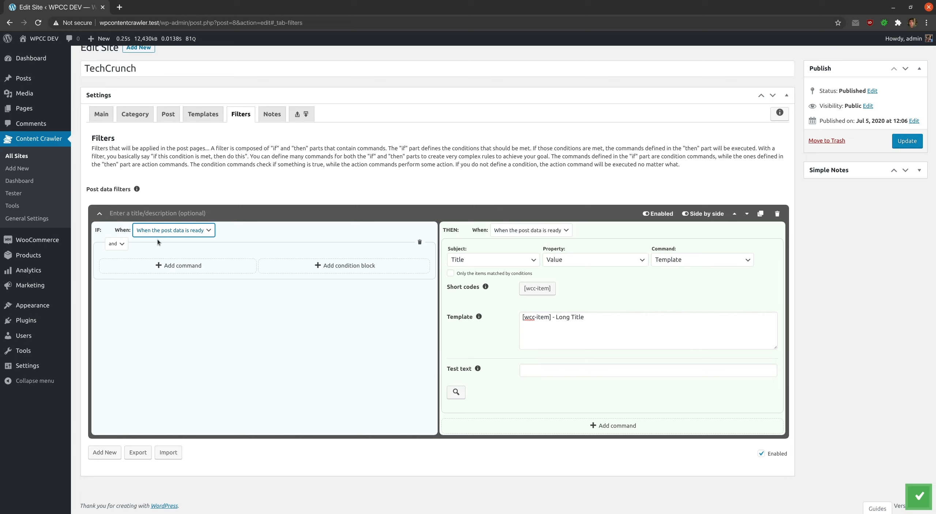
left_click(532, 229)
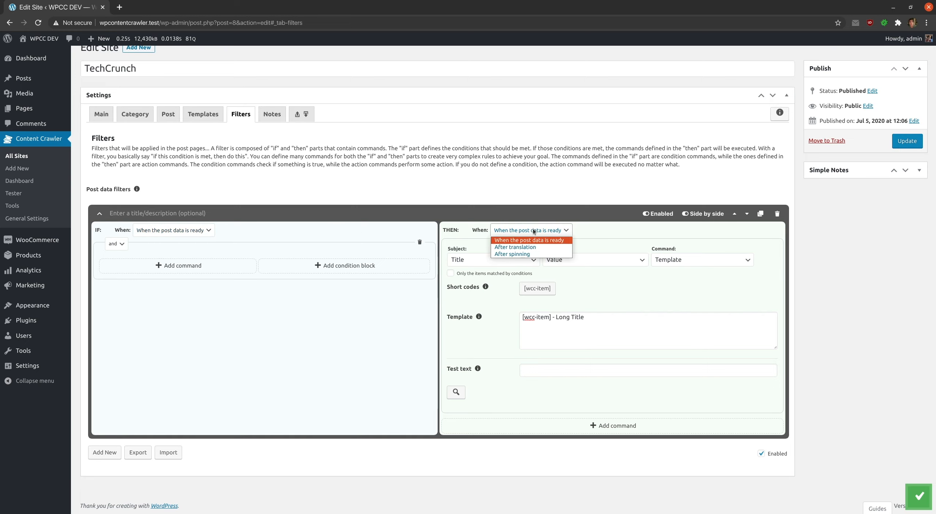
left_click(521, 247)
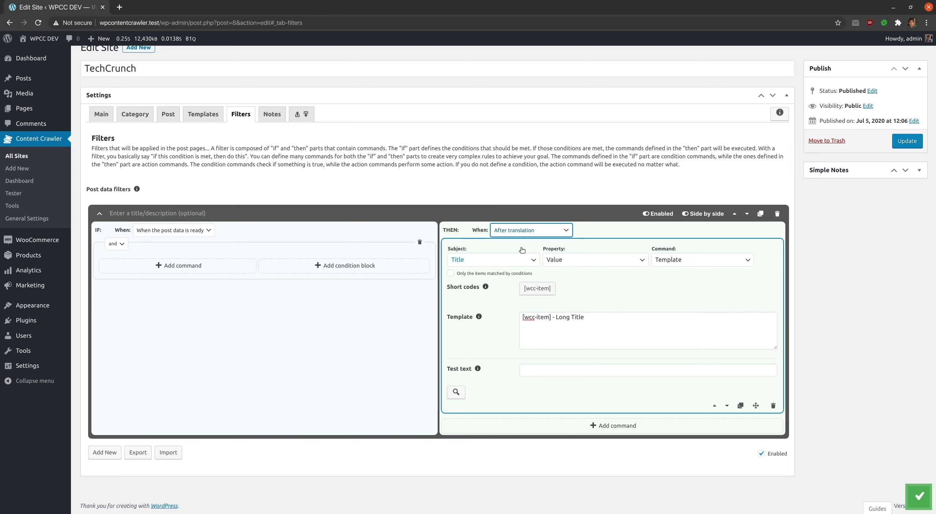
- Open docs.wpcontentcrawler.test in a new browser tab and examine the Post Crawl and Recrawl Event order under Site Settings Page, Lifecycle of Events
key("ctrl+t")
type("docs.wpcontentcrawler.t")
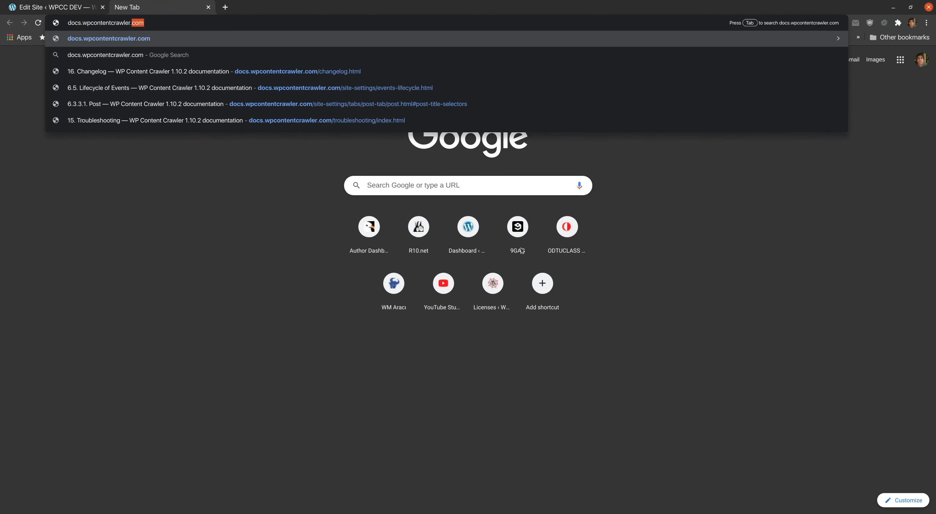
key("Return")
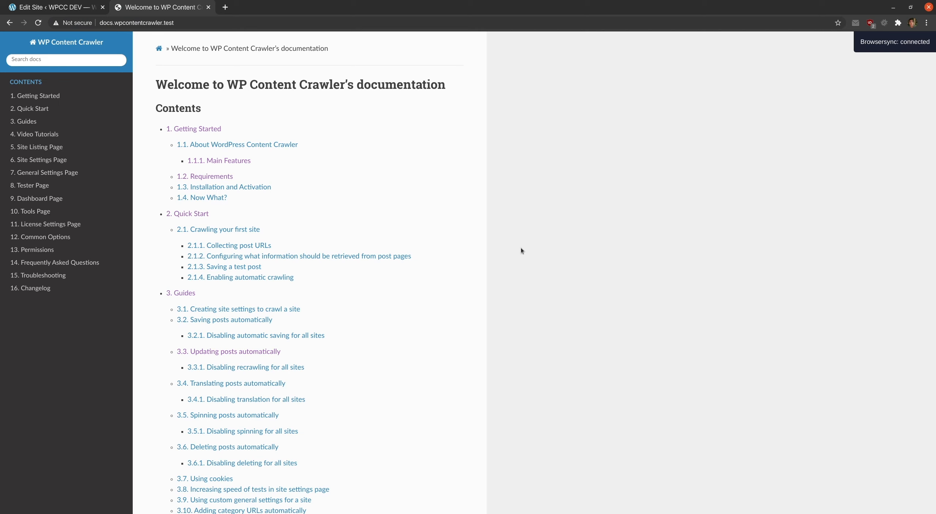
left_click(71, 161)
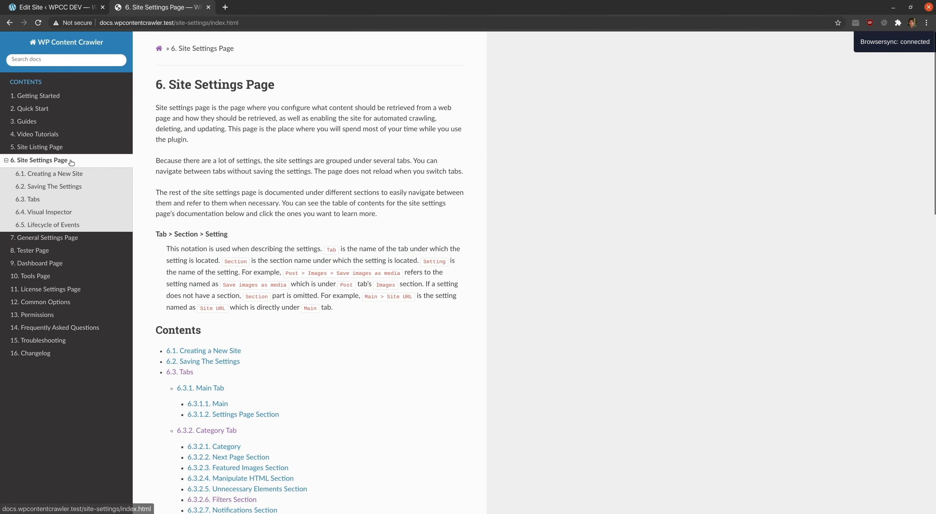
left_click(51, 226)
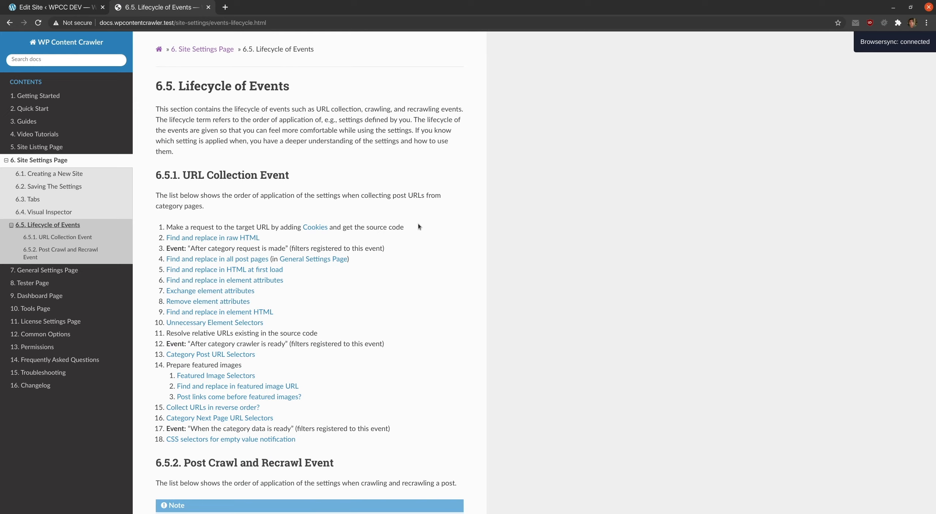
scroll(418, 226, "down", 6)
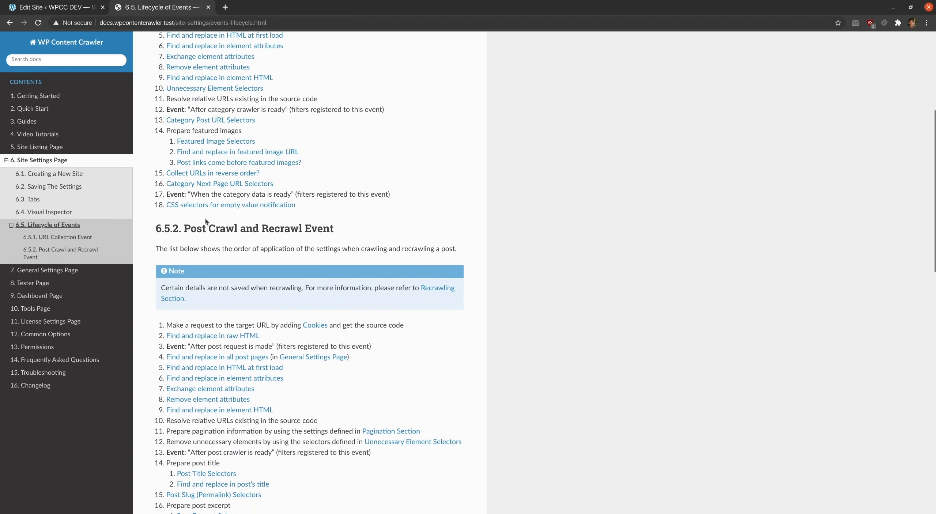
left_click_drag(184, 229, 332, 229)
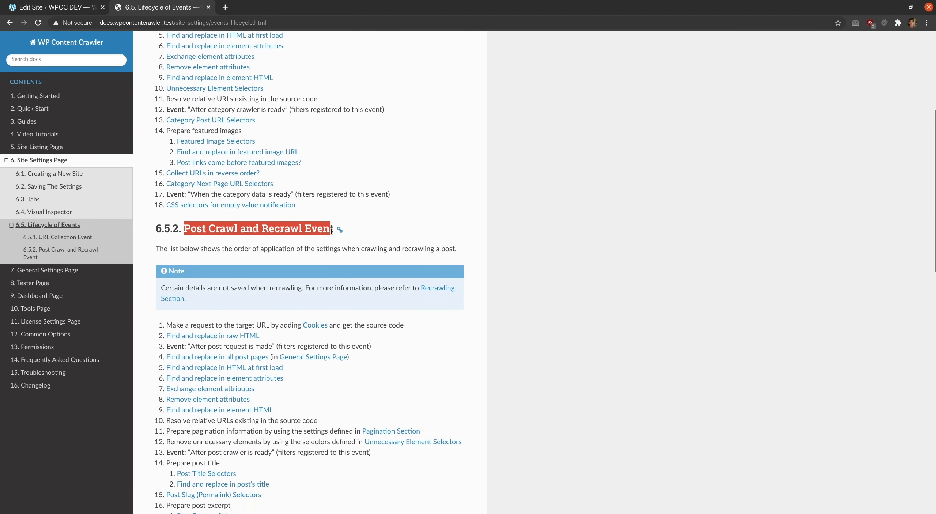
left_click(334, 231)
scroll(334, 231, "down", 3)
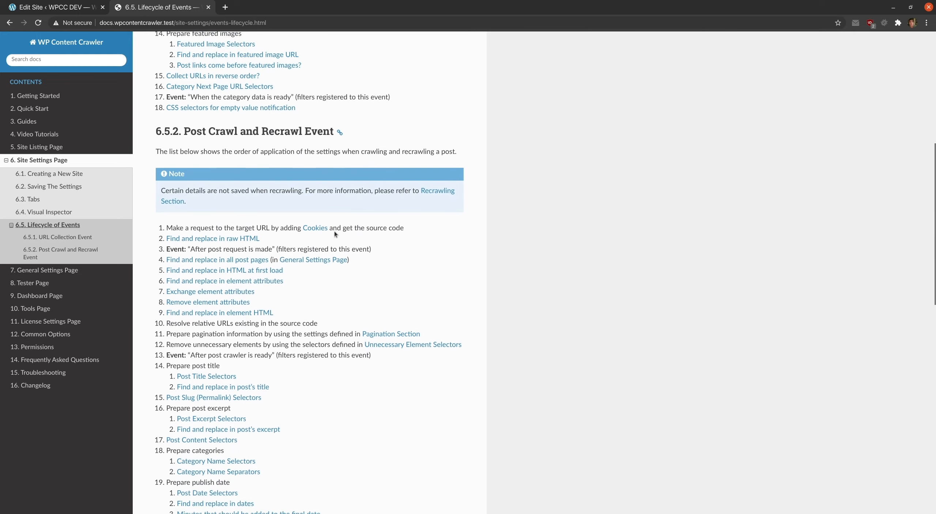
scroll(335, 232, "down", 15)
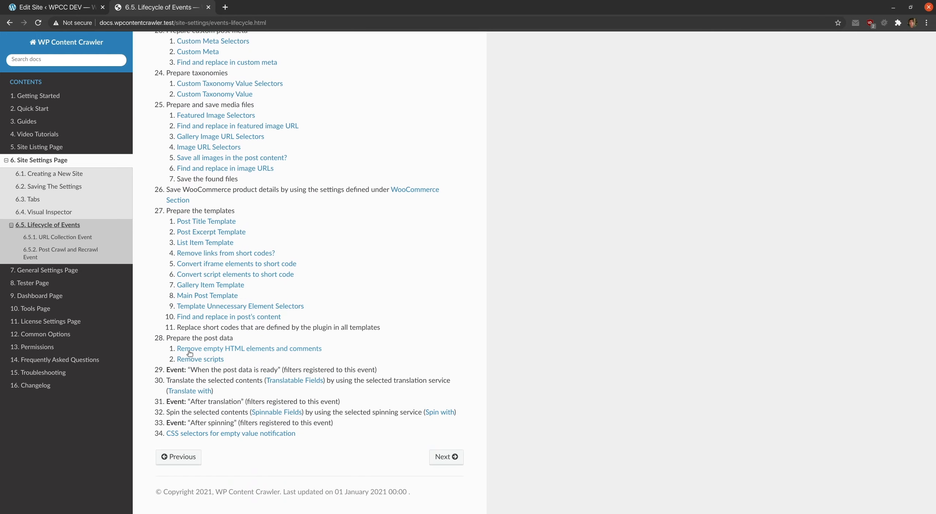
- Examine the "When the post data is ready", translation and "After translation" entries in the event order, and return to the TechCrunch site settings
double_click(174, 368)
double_click(169, 381)
double_click(175, 402)
left_click(175, 402)
left_click(55, 7)
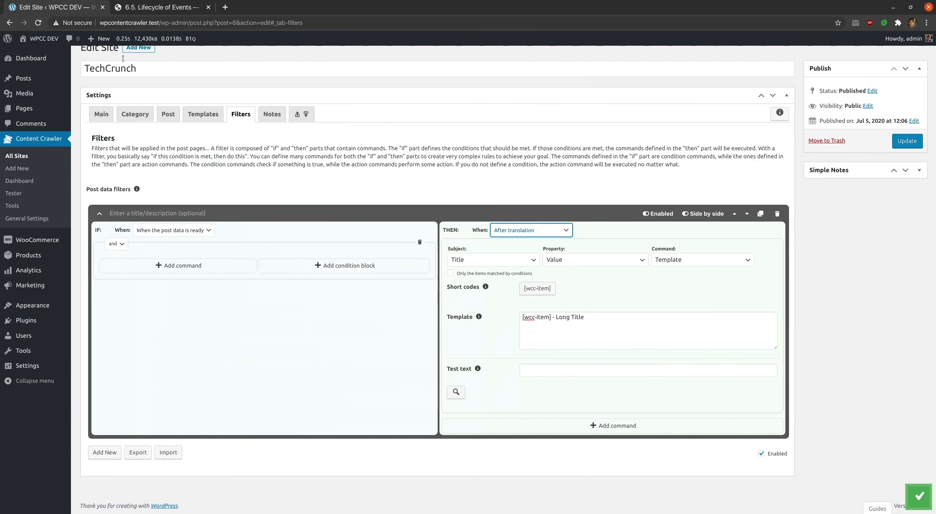
- In the category request filter, add a condition for HTTP status code Equal to 404 and a Send email notification action
left_click(134, 116)
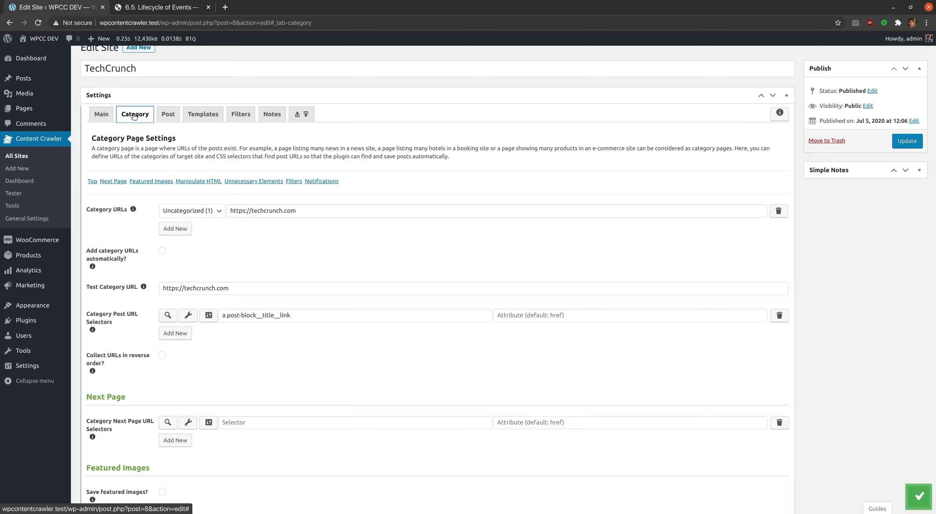
left_click(295, 181)
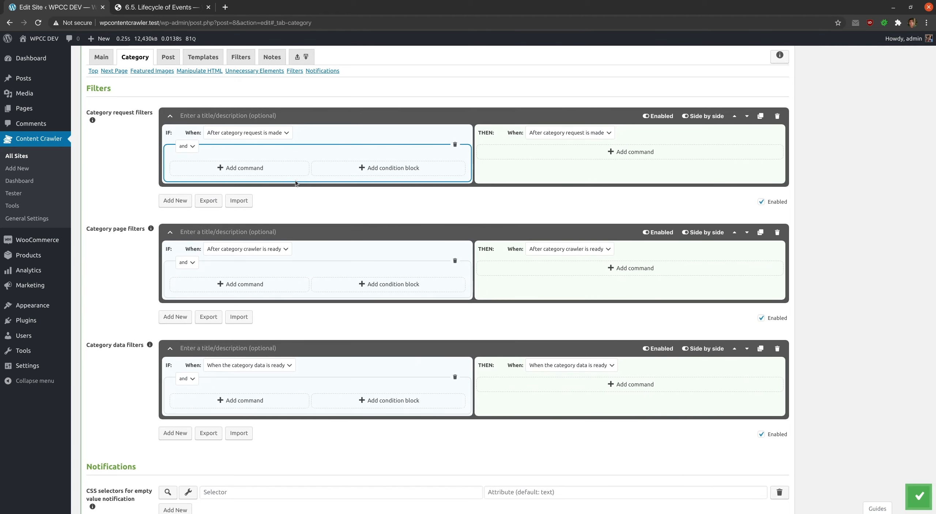
left_click_drag(93, 113, 143, 124)
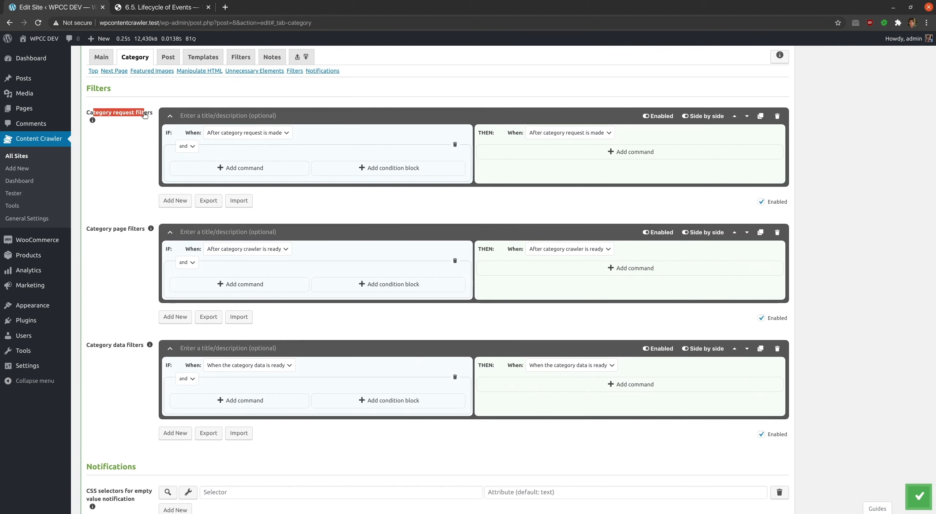
left_click(144, 124)
left_click(263, 168)
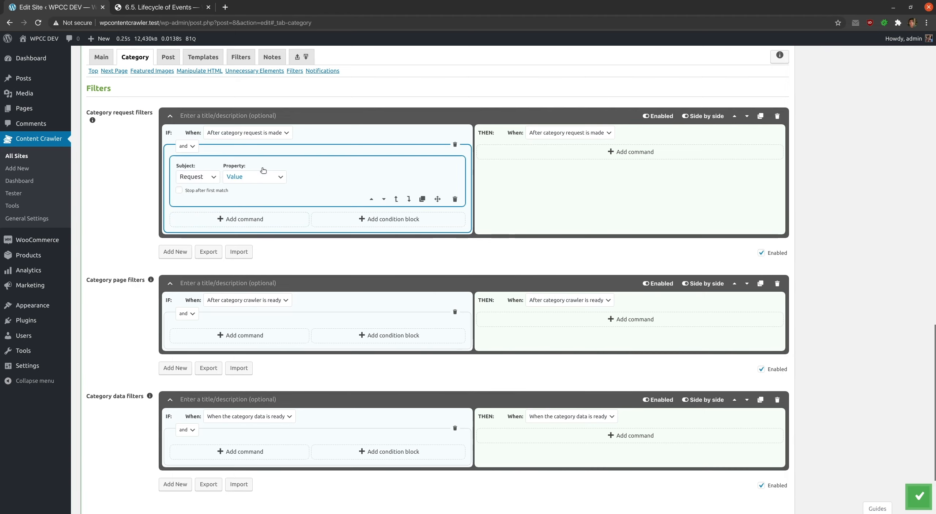
left_click(237, 175)
left_click(249, 203)
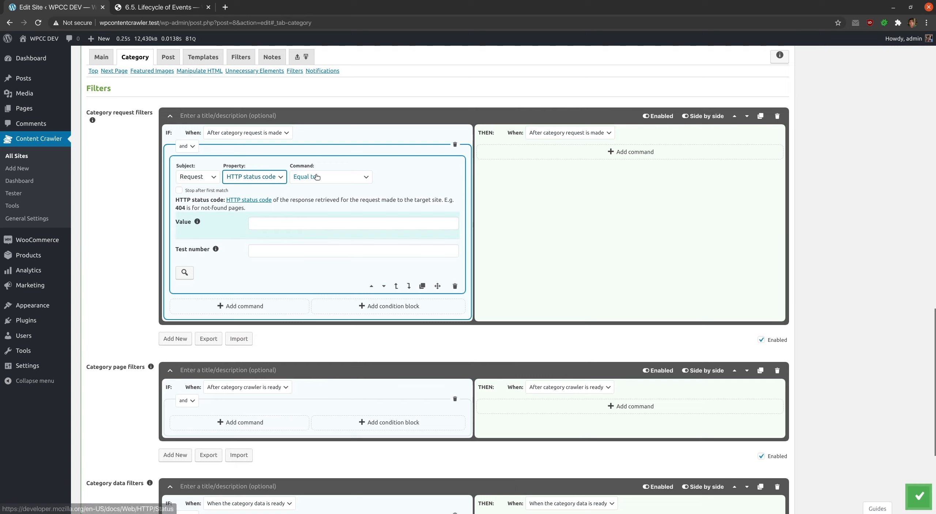
left_click(280, 222)
type("404")
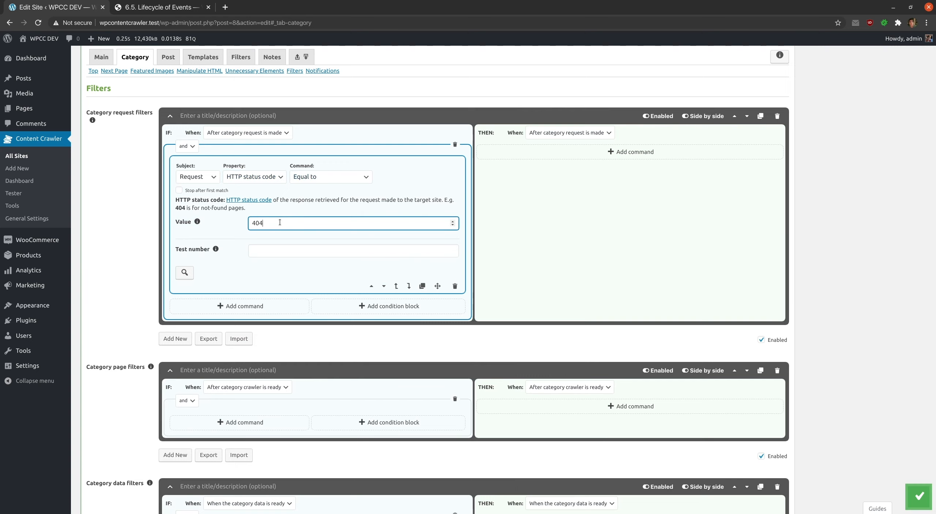
left_click(539, 152)
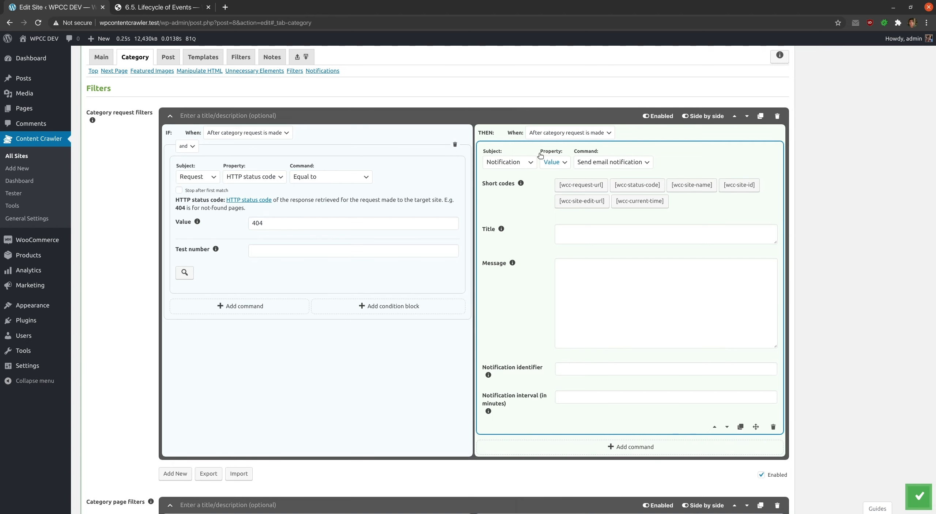
- In the category page filter, add an Element Exists condition and an Element Remove action
scroll(158, 236, "down", 6)
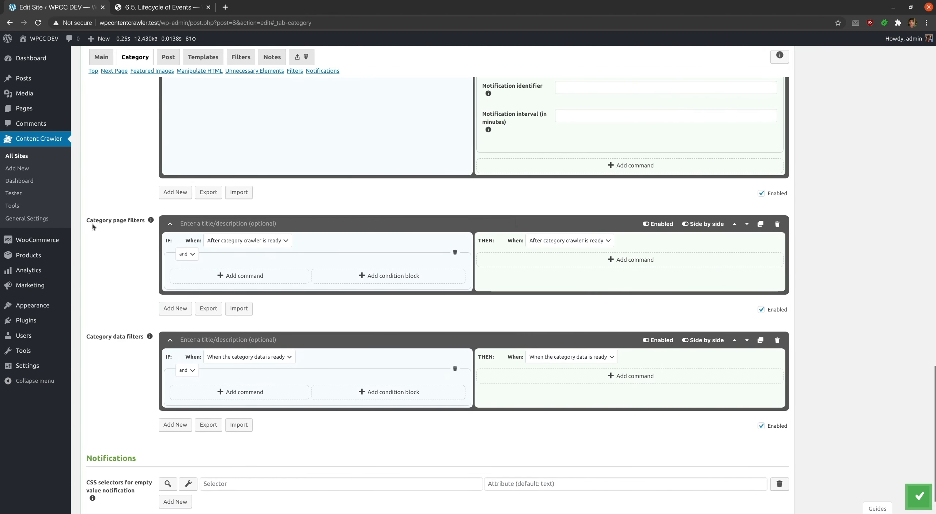
left_click_drag(94, 220, 136, 230)
left_click(135, 230)
left_click(238, 276)
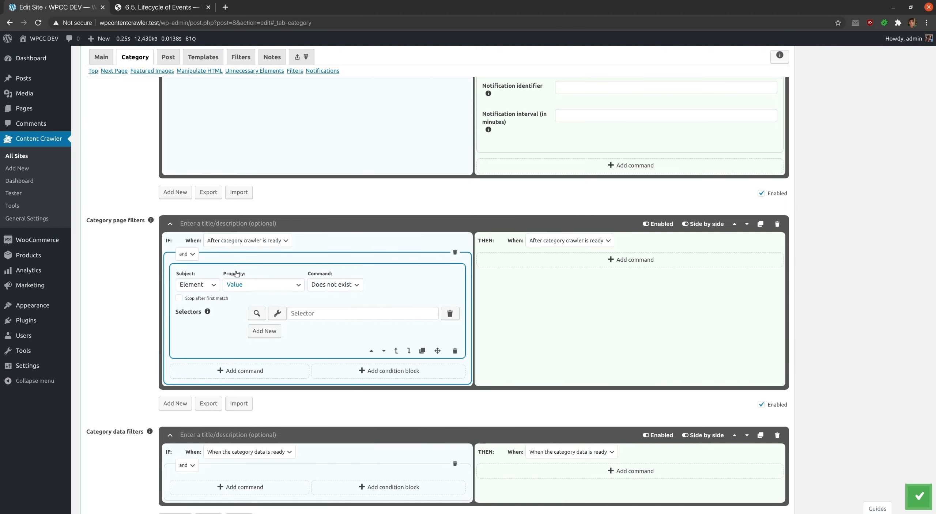
left_click(334, 284)
left_click(325, 306)
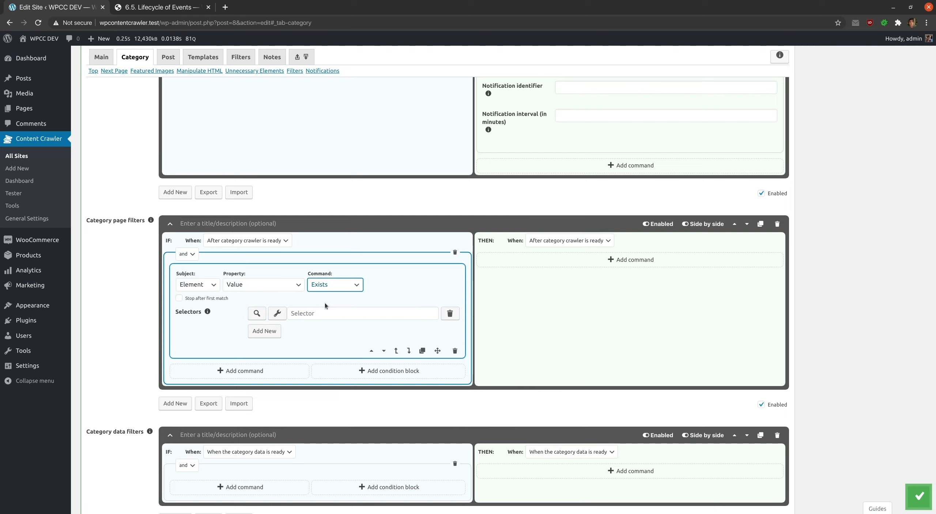
left_click(576, 260)
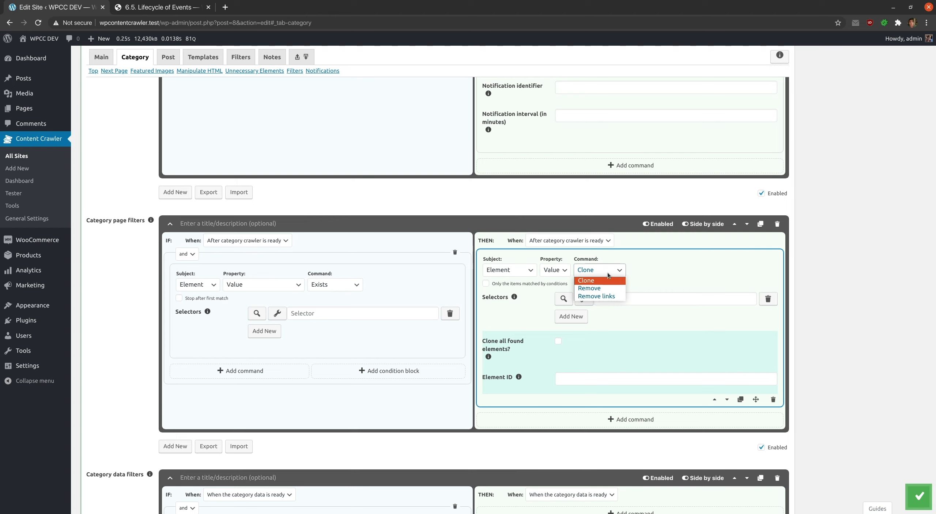
left_click(600, 289)
- In the category data filter, add a Post URL Contains condition and a Post URL Find and replace action
scroll(598, 289, "down", 3)
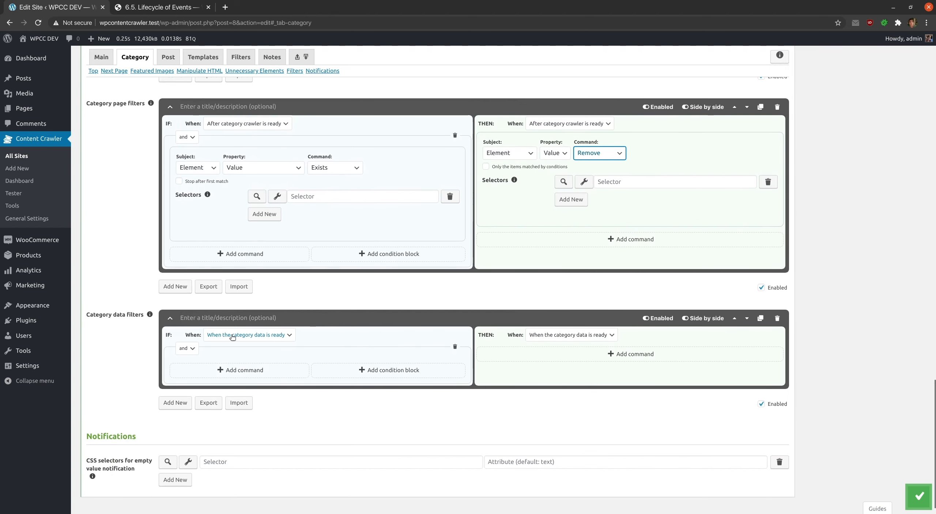
left_click_drag(135, 315, 100, 316)
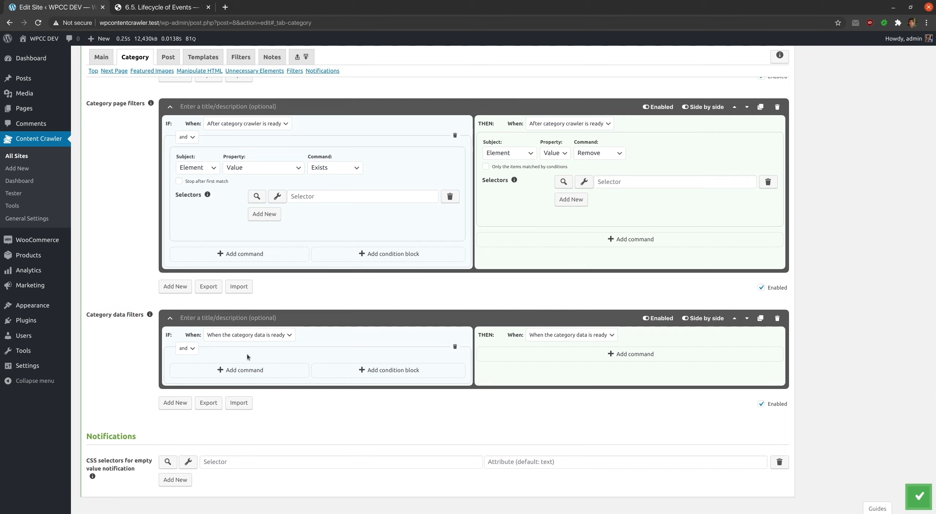
left_click(250, 370)
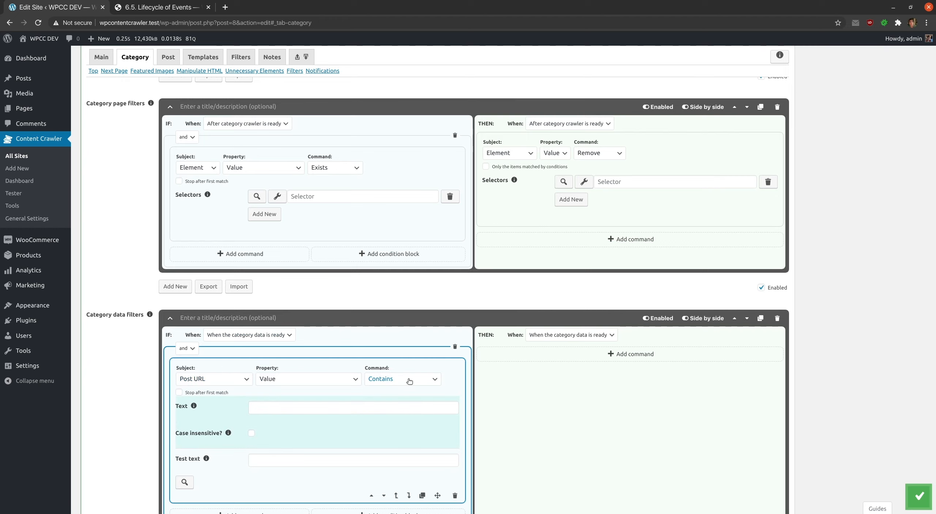
left_click(592, 353)
scroll(585, 329, "down", 3)
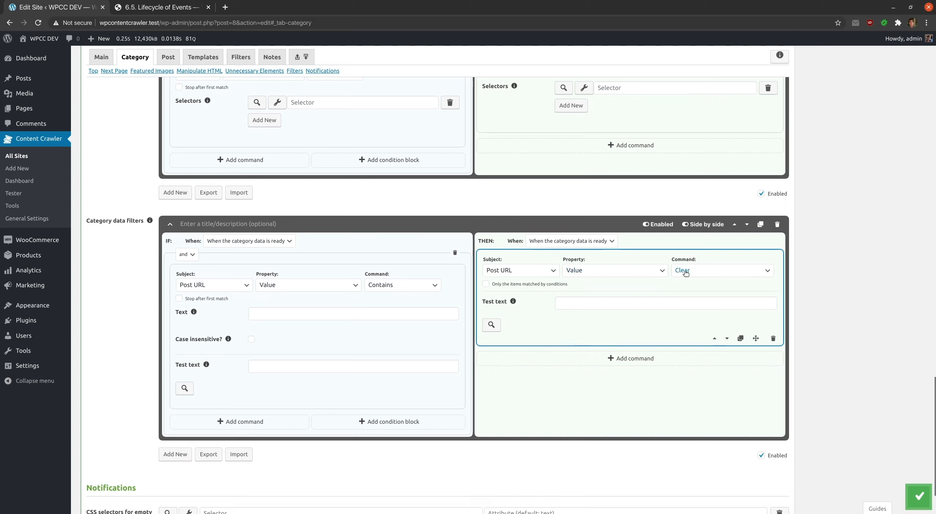
left_click(685, 272)
left_click(688, 287)
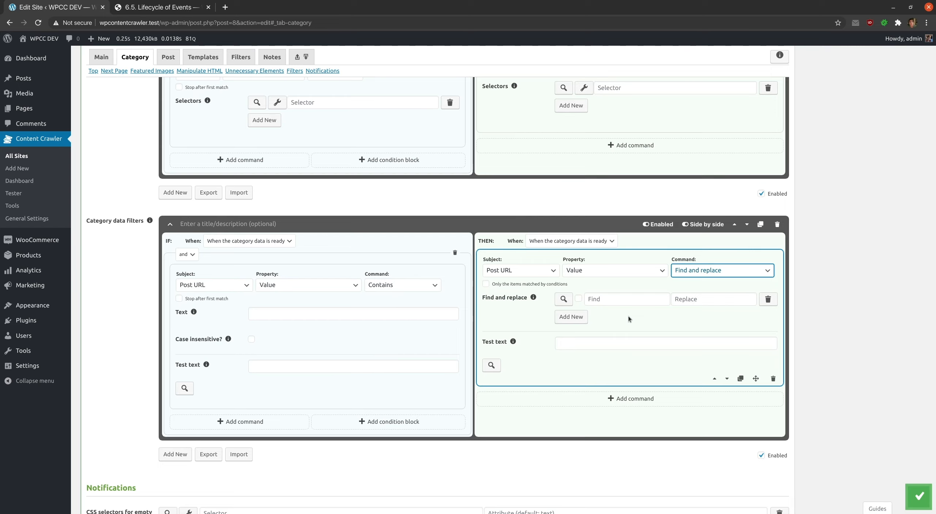
left_click(628, 317)
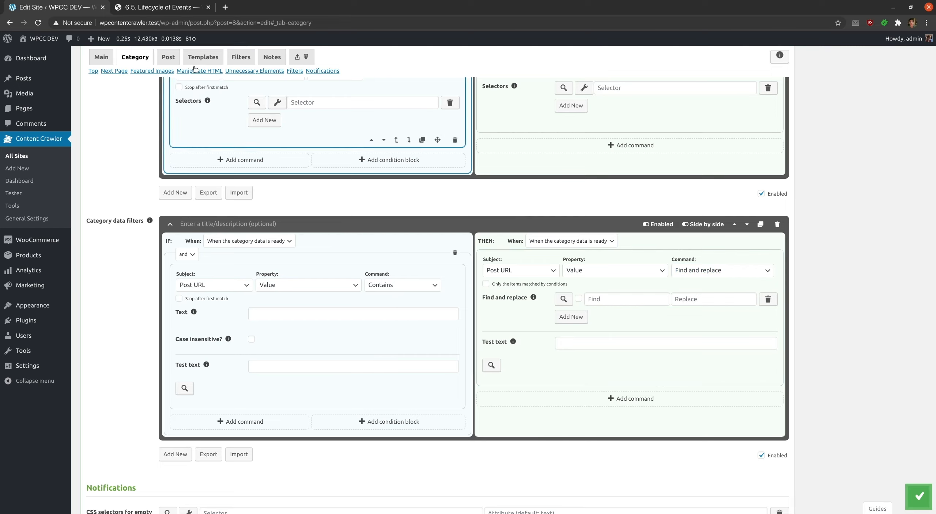
- Examine the post request filters and post page filters in the Post settings, and return to the Filters settings
left_click(168, 57)
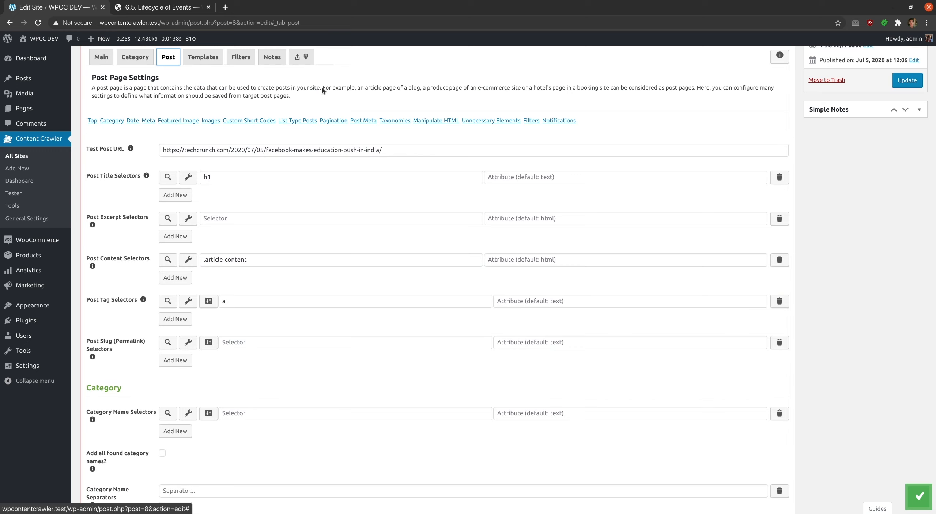
left_click(531, 121)
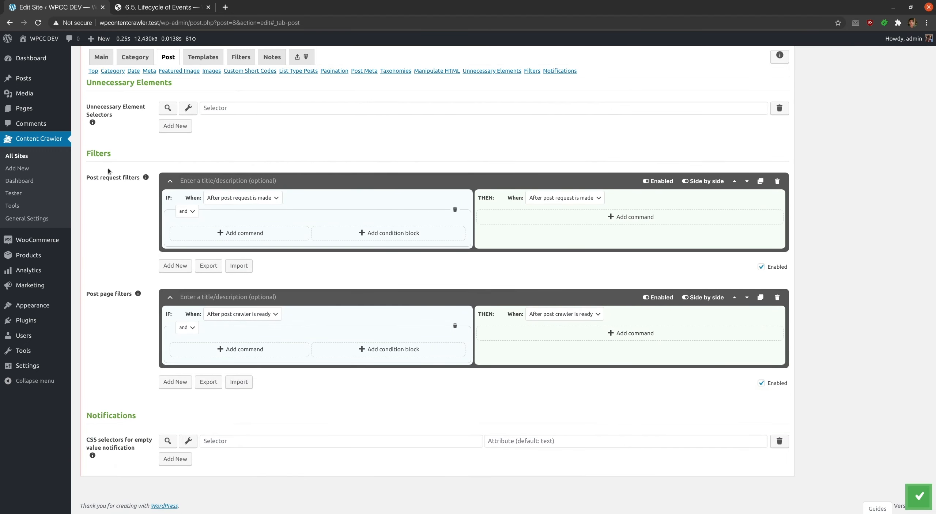
left_click_drag(96, 178, 132, 186)
left_click_drag(93, 295, 131, 300)
left_click(124, 317)
left_click(234, 53)
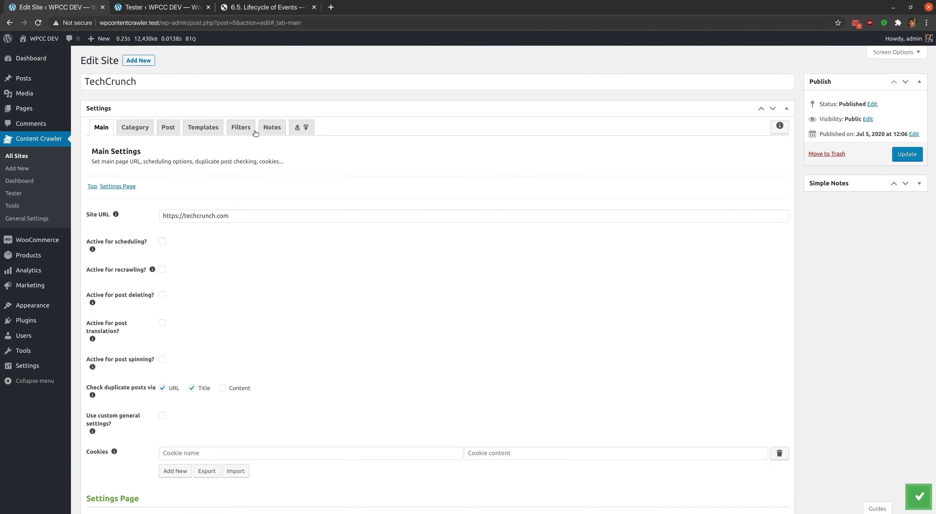
- In the empty post data filter, add an IF condition for Title with Character length Greater than 50
left_click(240, 128)
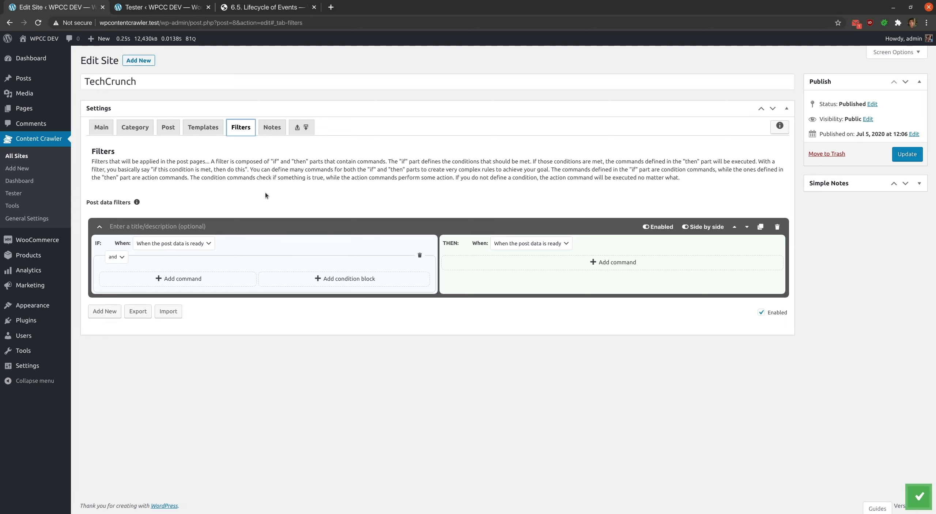
left_click(204, 279)
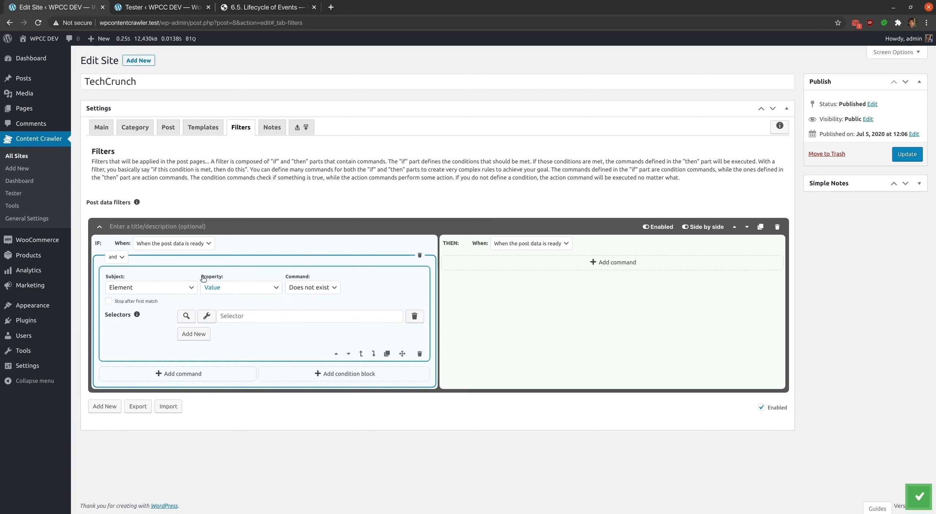
left_click(172, 289)
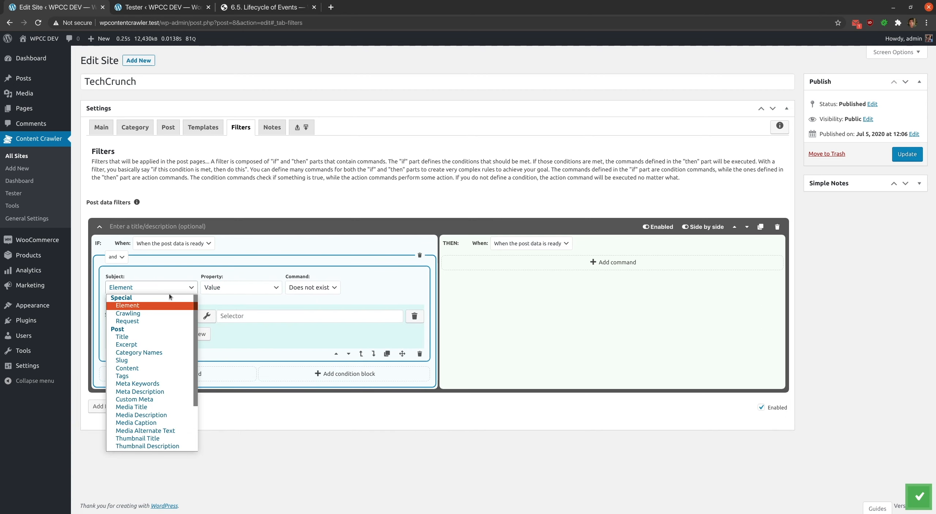
left_click(147, 337)
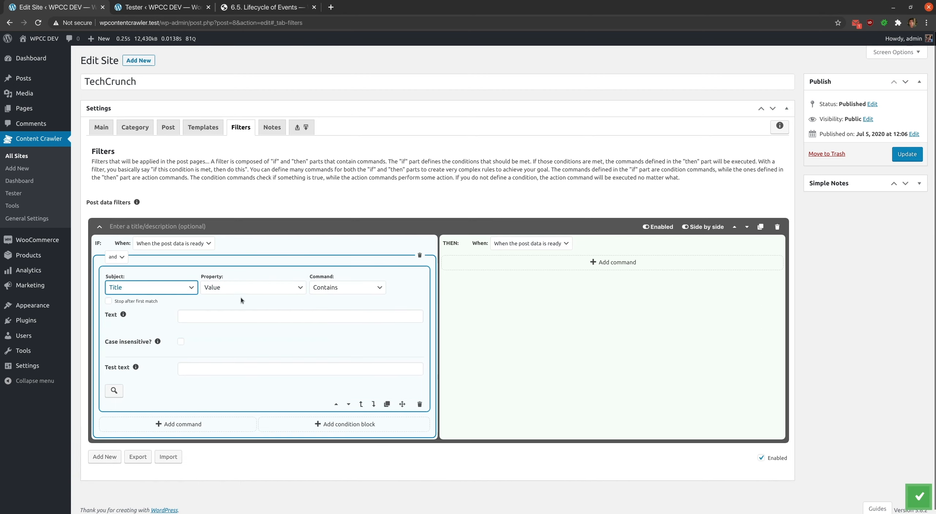
left_click(252, 289)
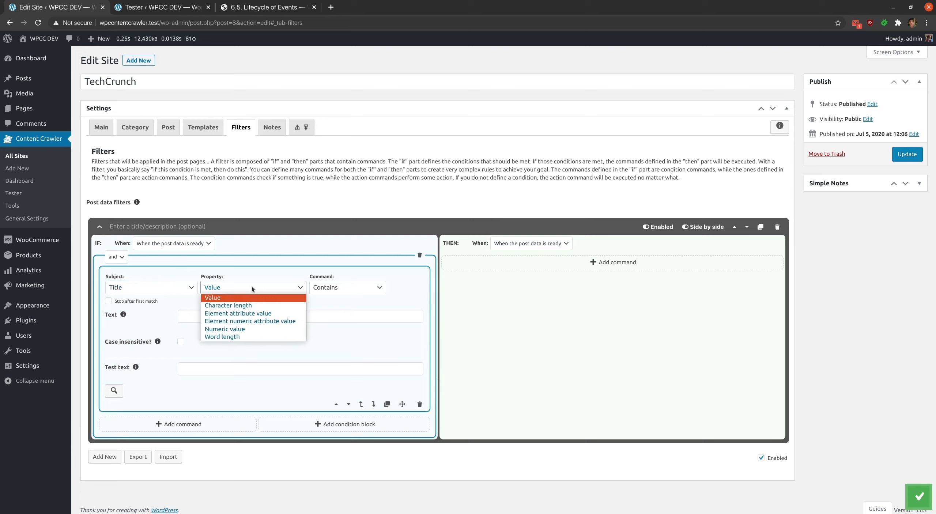
left_click(244, 306)
left_click(331, 287)
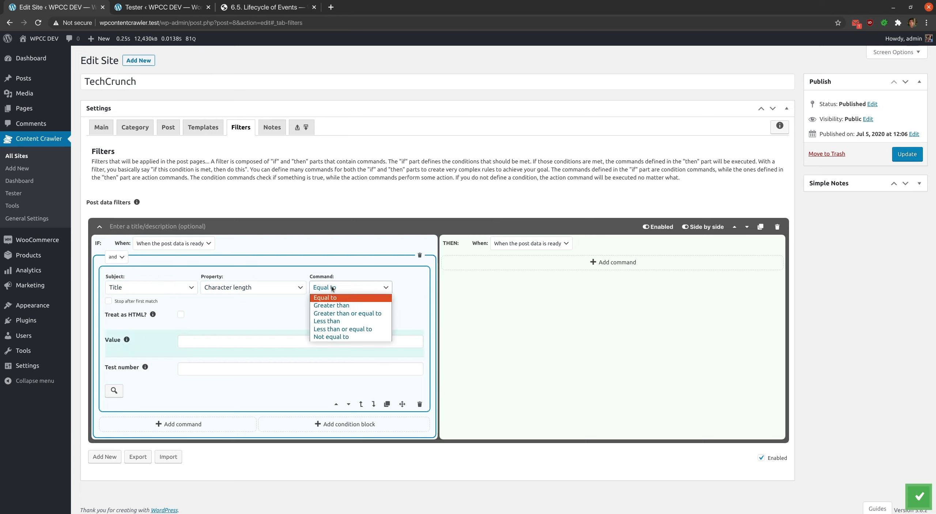
left_click(333, 306)
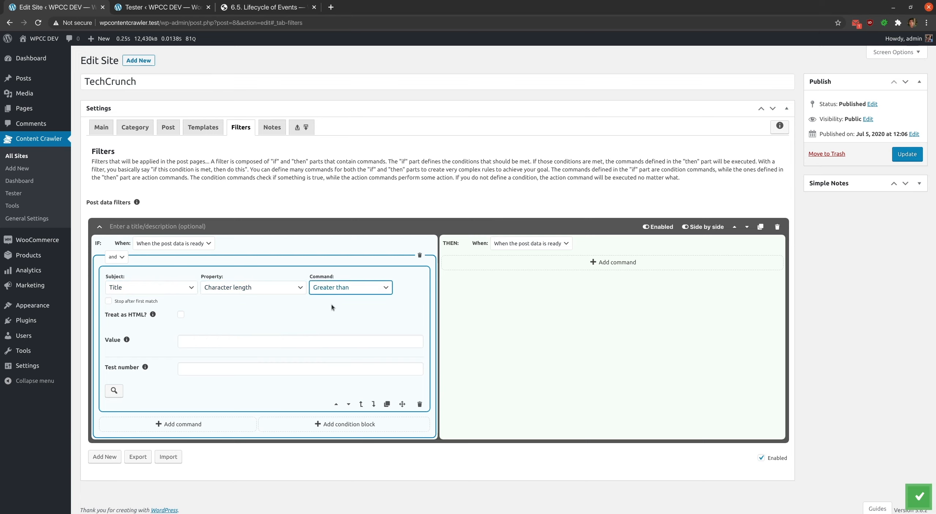
left_click(215, 341)
type("50")
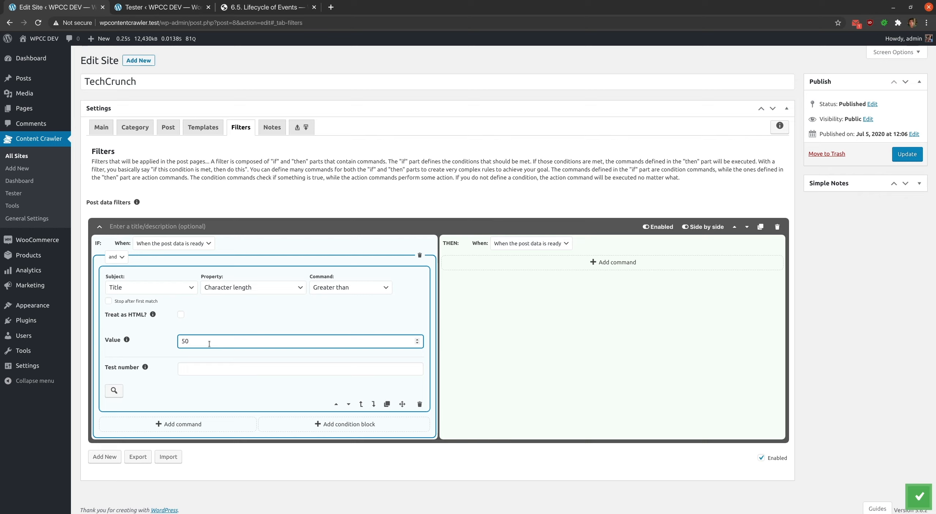
left_click(461, 303)
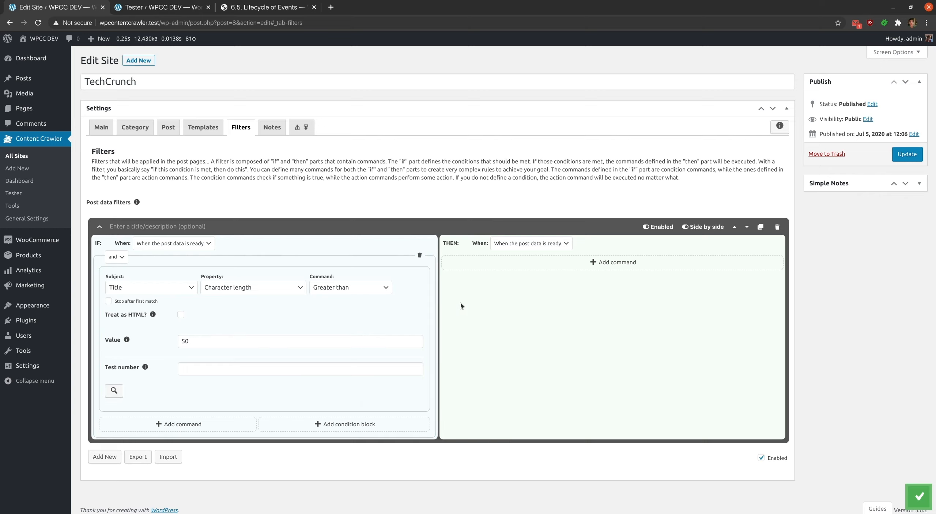
- Add a THEN command that applies Make upper case to the Title value, and save the site settings
left_click(483, 266)
left_click(475, 274)
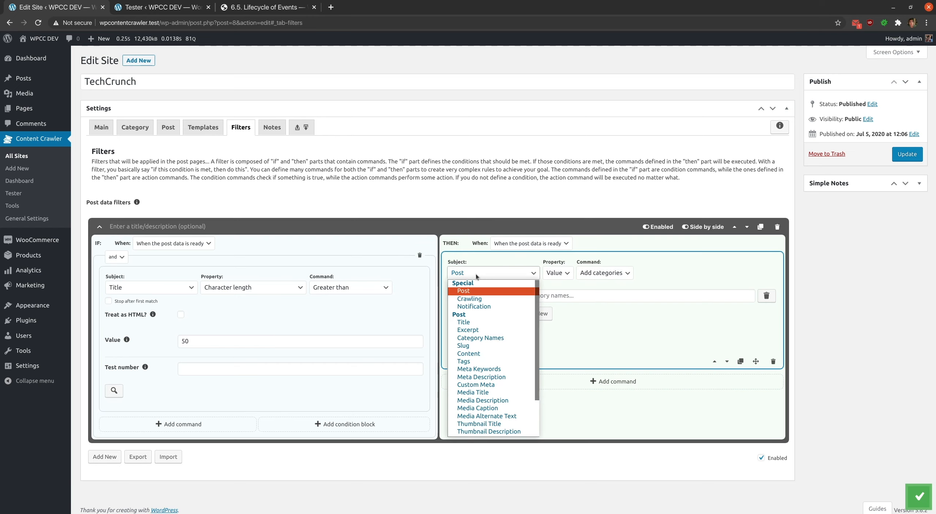
left_click(464, 323)
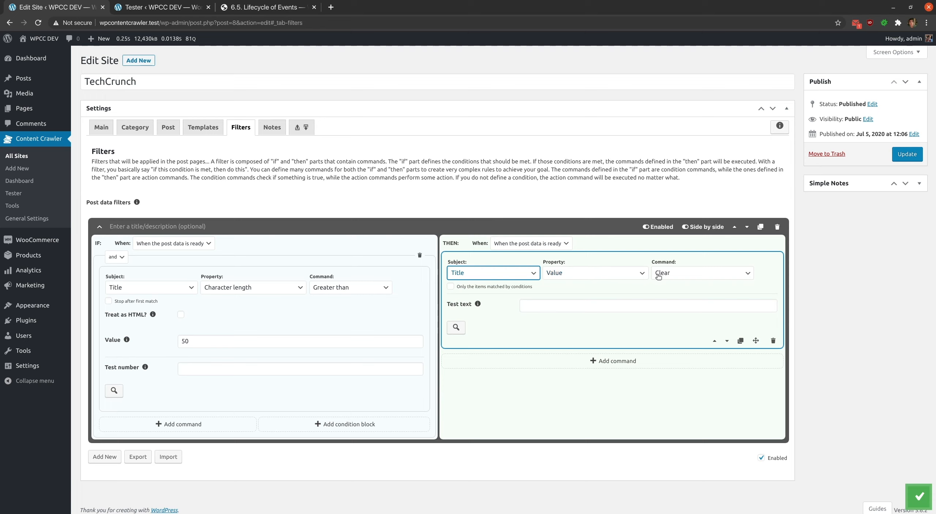
left_click(684, 276)
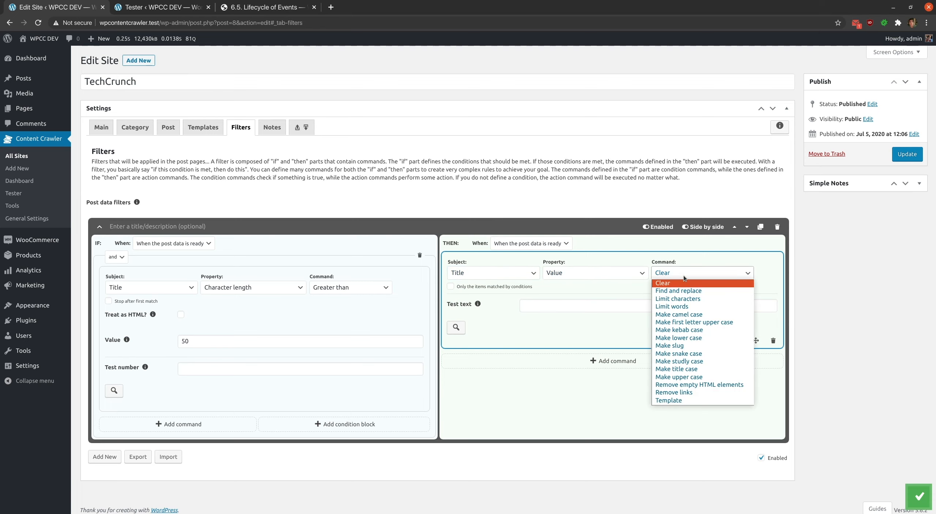
left_click(680, 376)
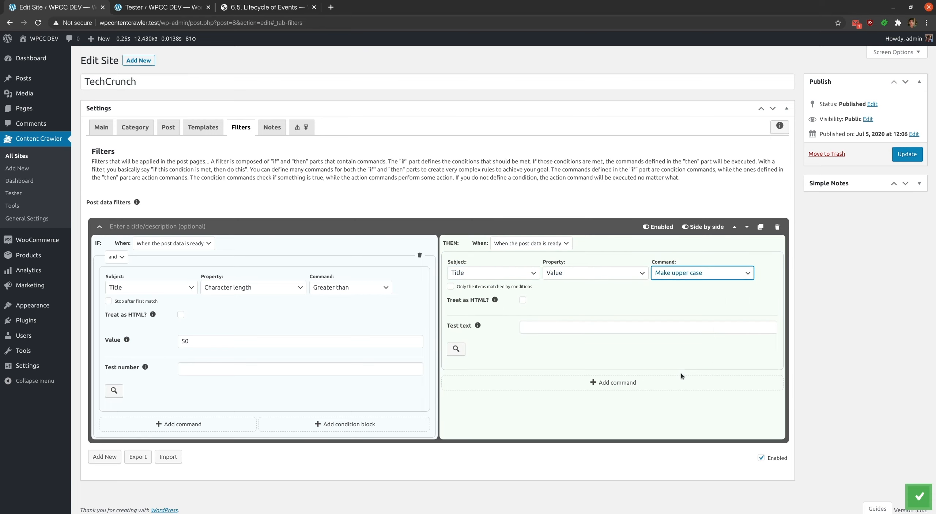
left_click(645, 345)
left_click(918, 496)
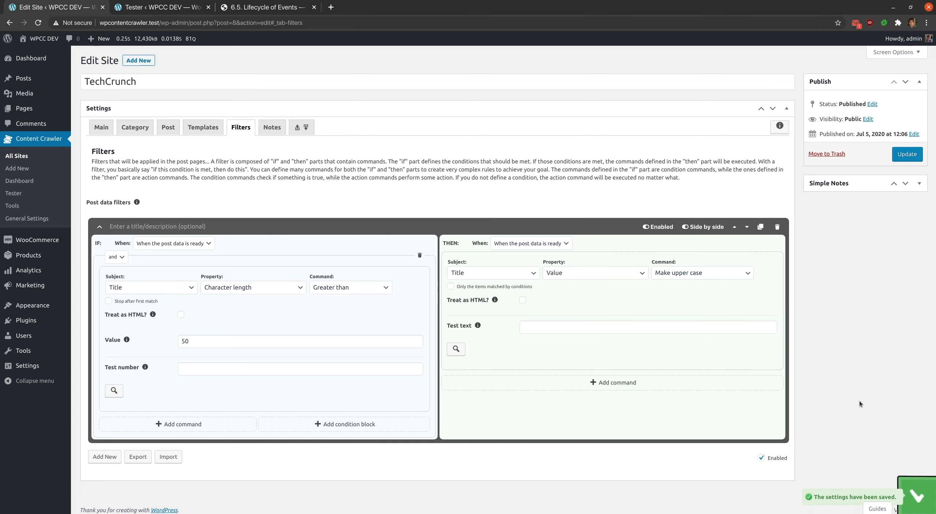
- Run the recent post page test for the Amsterdam Crisp article in the Site Tester and check its title and Filter Setting Explanations section
left_click(166, 8)
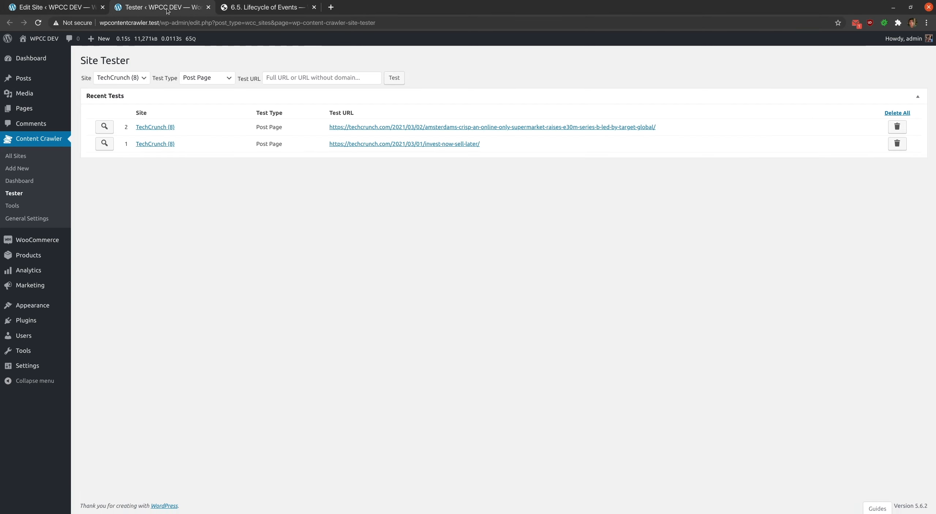
left_click(103, 126)
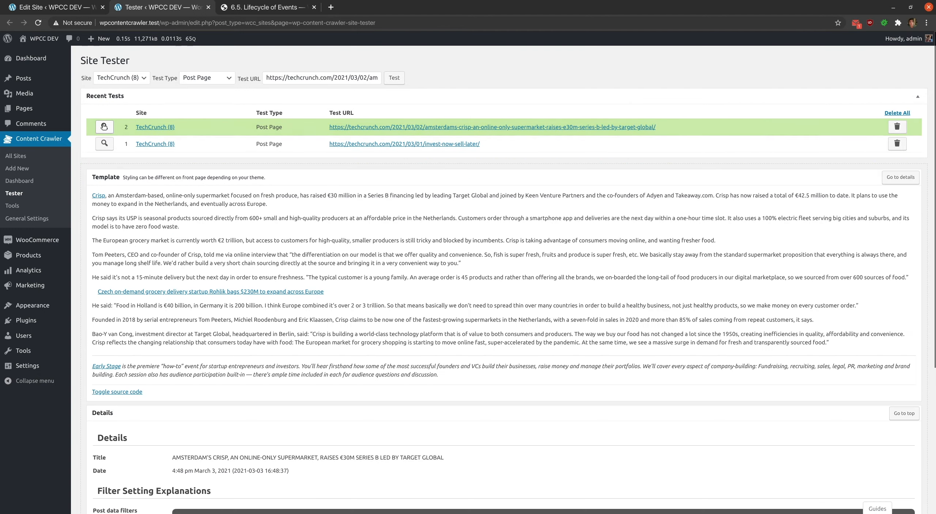
scroll(356, 216, "down", 5)
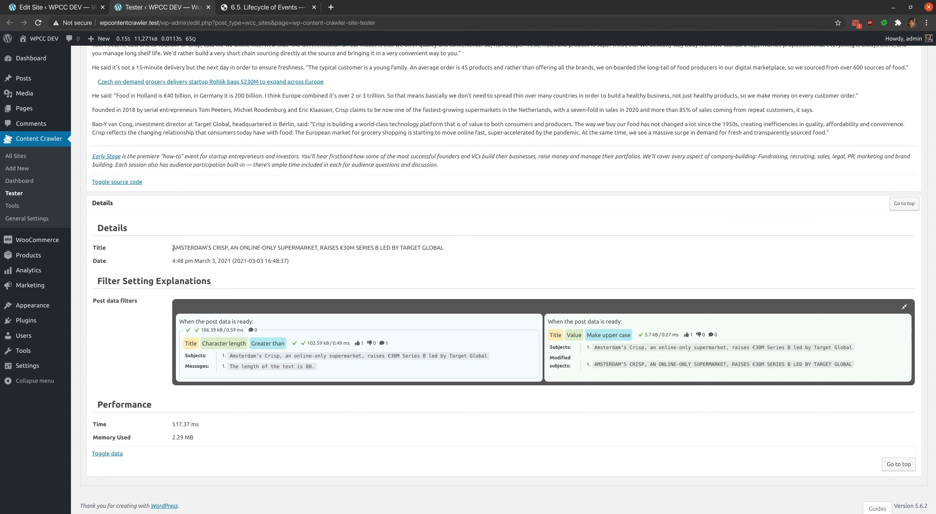
left_click_drag(173, 249, 444, 248)
left_click(453, 249)
left_click_drag(99, 282, 230, 286)
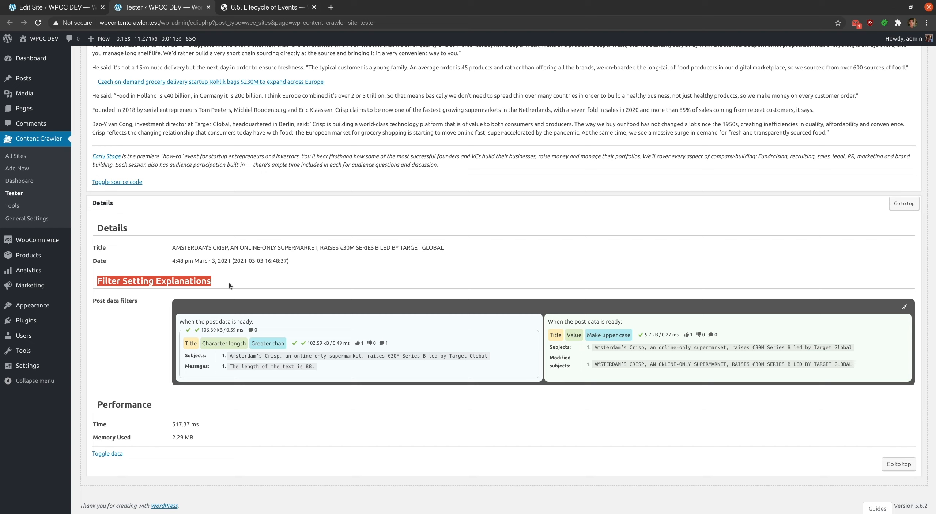
left_click(230, 286)
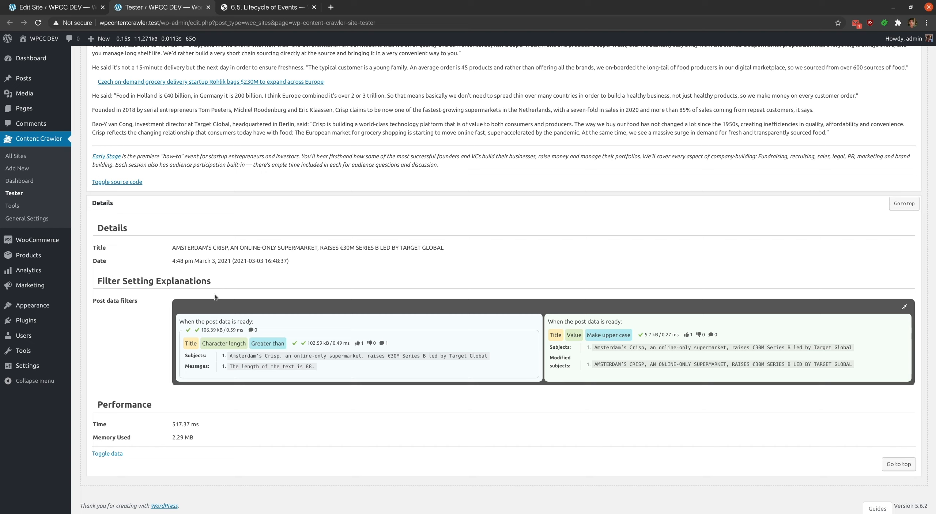
- Examine the explanations of the Title Character length condition and the Make upper case action, including their subjects, messages and modified subjects
mouse_move(187, 333)
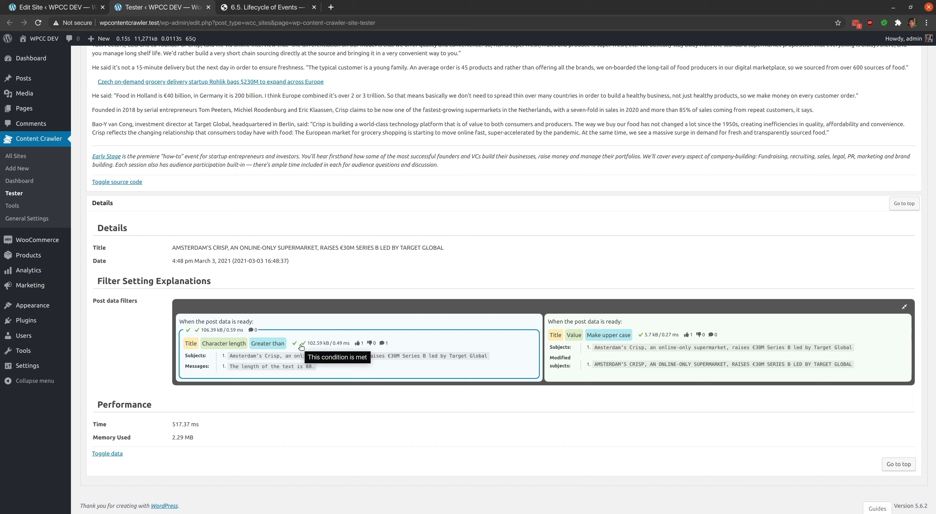
left_click_drag(230, 358, 505, 362)
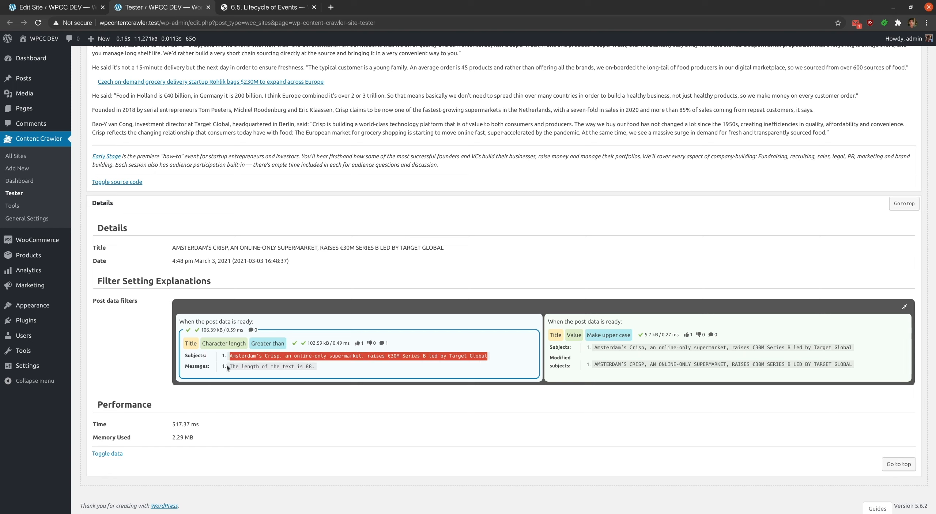
left_click_drag(227, 365, 305, 363)
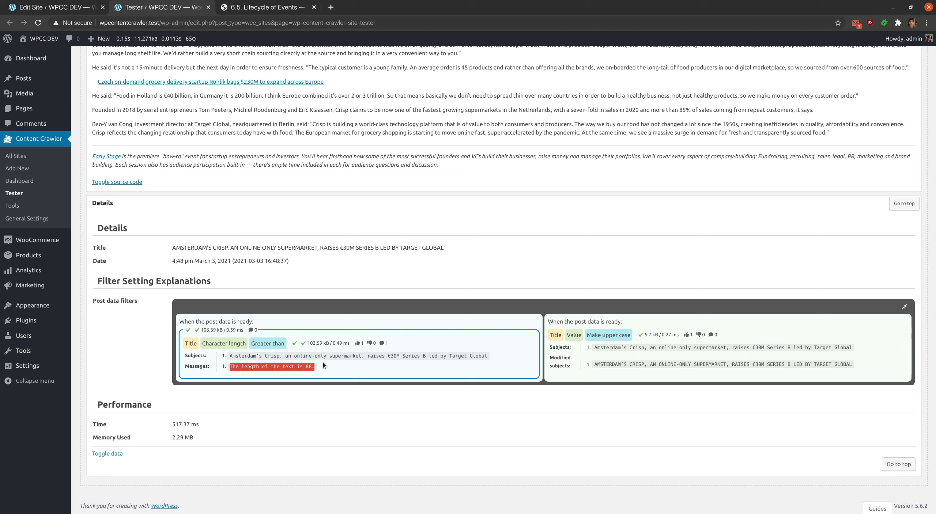
left_click(323, 363)
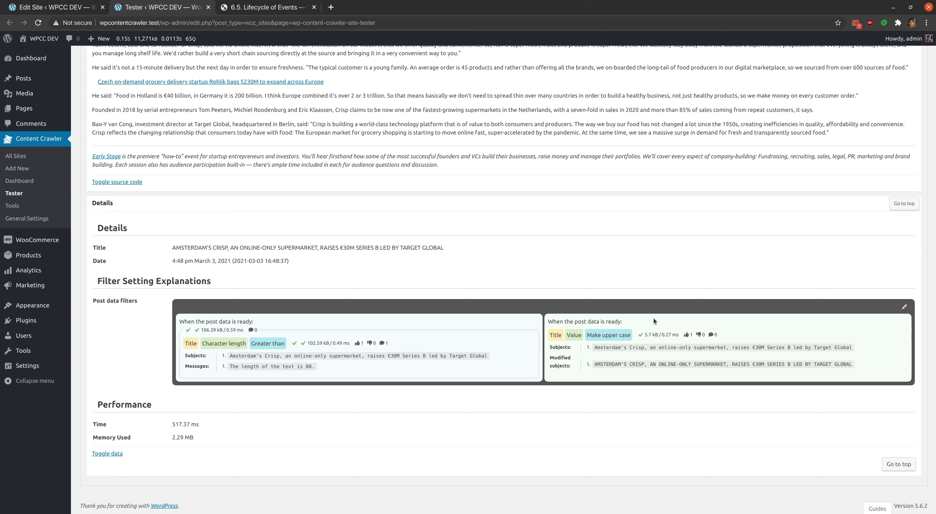
mouse_move(643, 334)
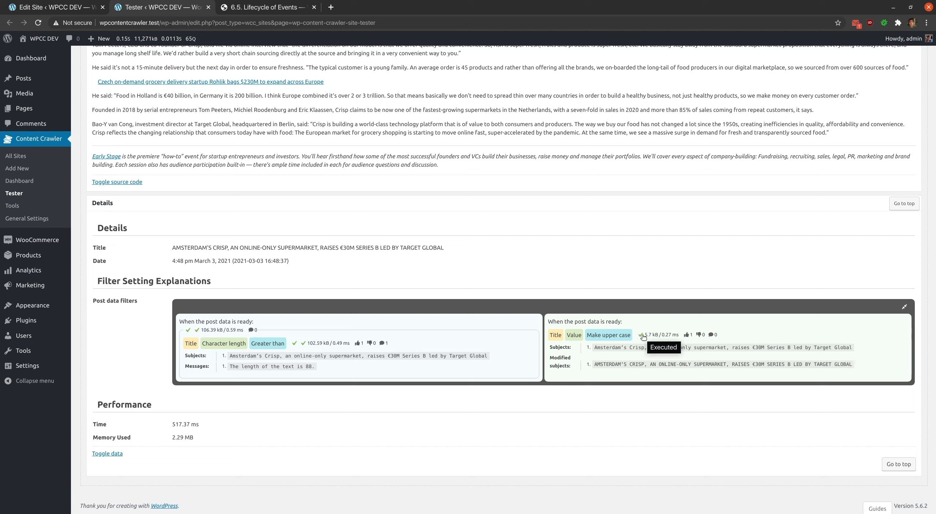
left_click_drag(595, 348, 851, 344)
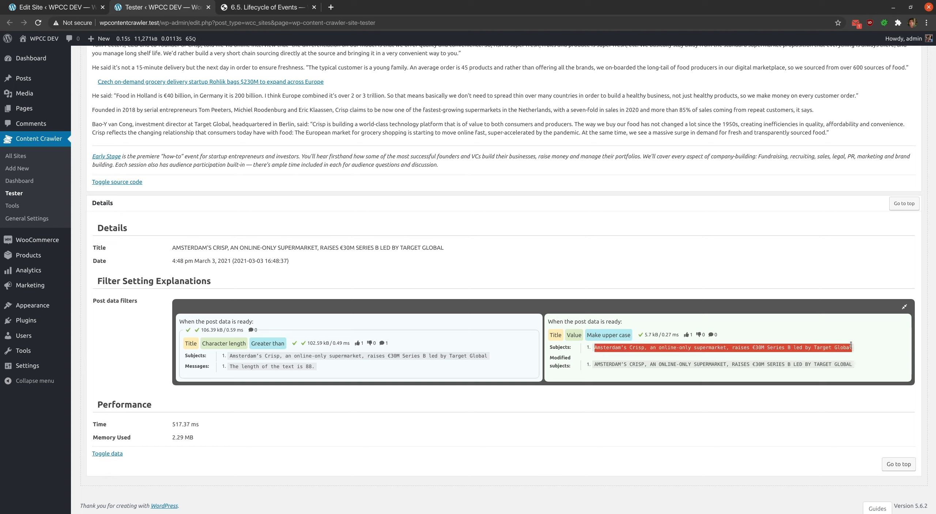
left_click(851, 345)
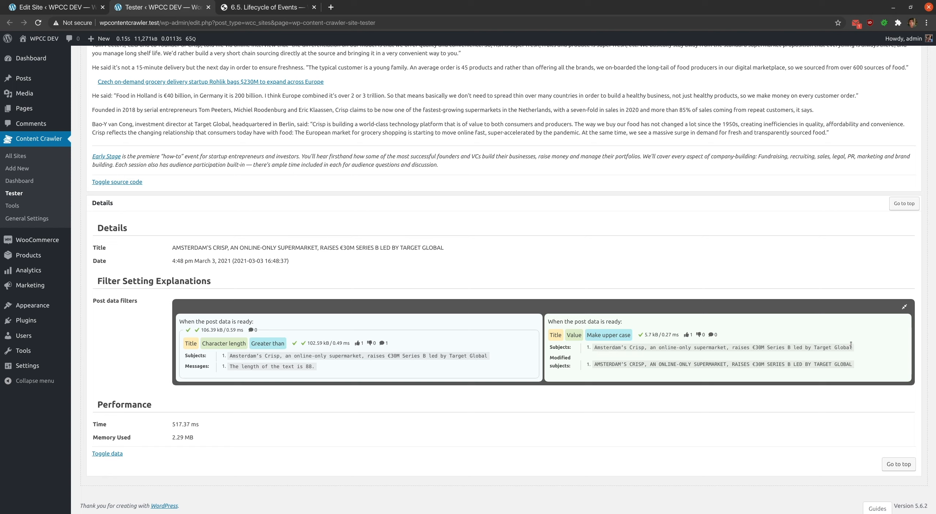
left_click_drag(595, 363, 856, 365)
left_click(856, 364)
- Review the event timing shown for the condition and action parts of the filter, and compare it with the resulting title
left_click_drag(179, 321, 252, 325)
left_click(271, 322)
left_click(548, 324)
left_click_drag(547, 322, 614, 323)
left_click(626, 324)
left_click_drag(548, 322, 622, 324)
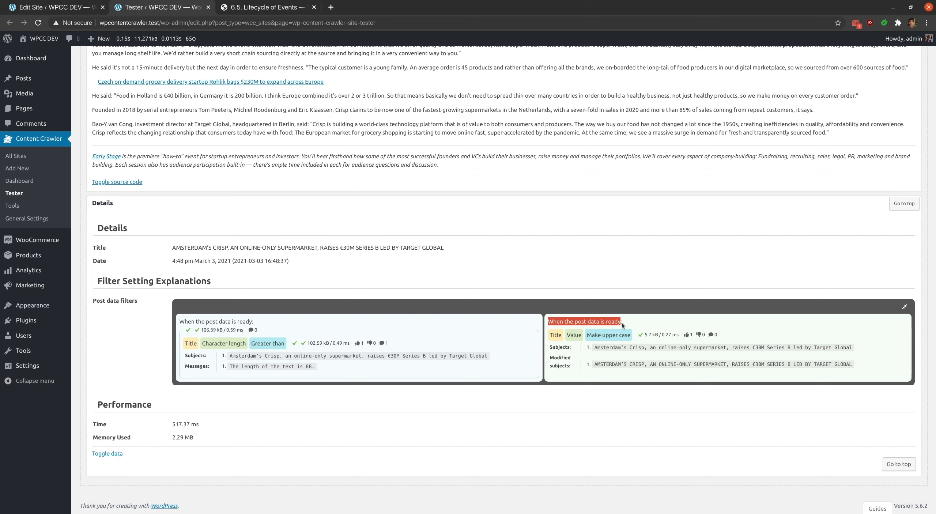
left_click(622, 324)
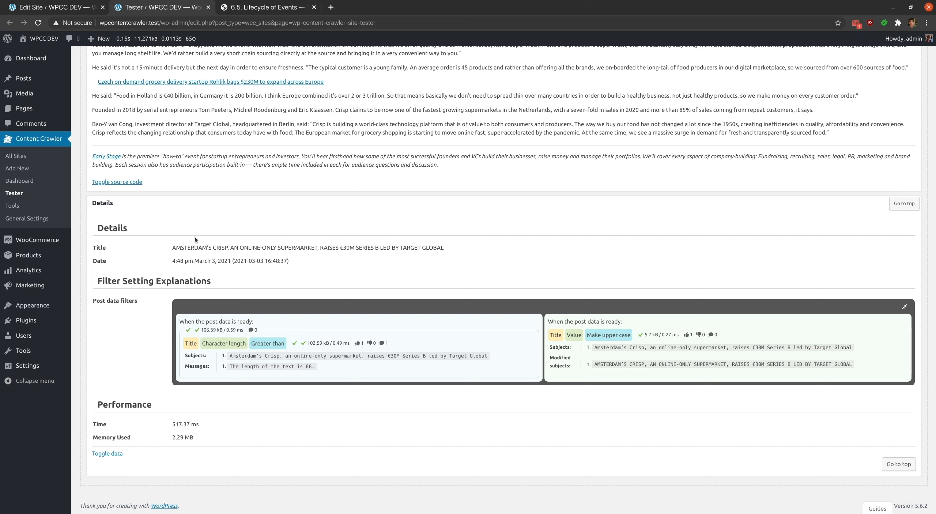
left_click_drag(173, 248, 474, 253)
left_click(473, 251)
- Run the recent test for the invest-now-sell-later article and examine its title and the condition and action explanations
scroll(474, 250, "up", 6)
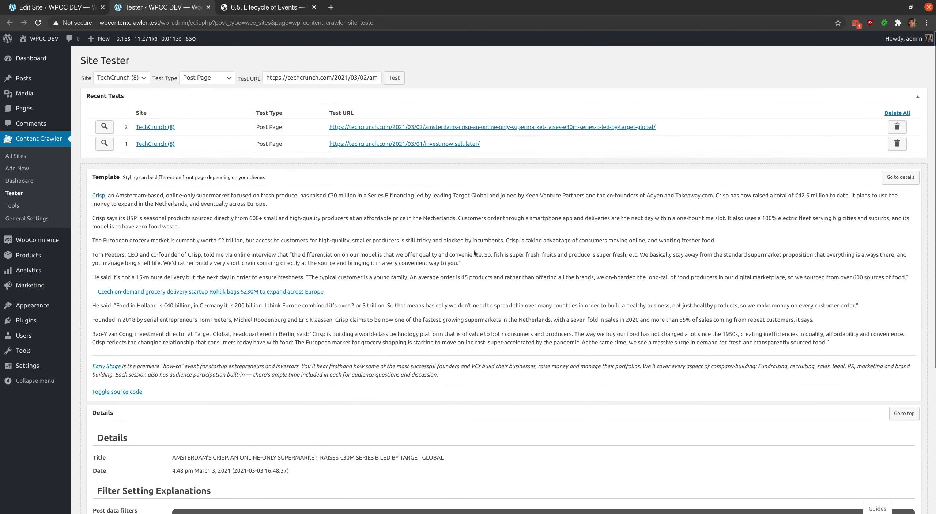
left_click(97, 146)
left_click(97, 146)
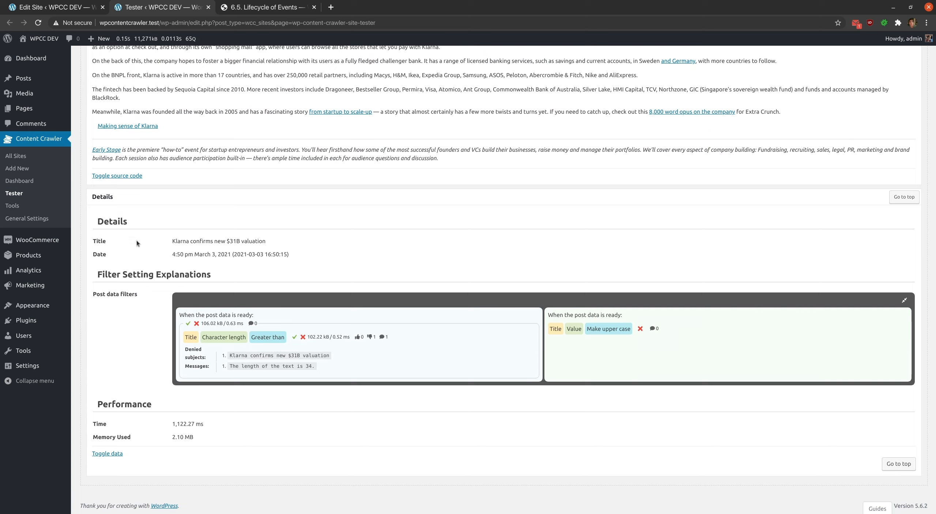
mouse_move(195, 326)
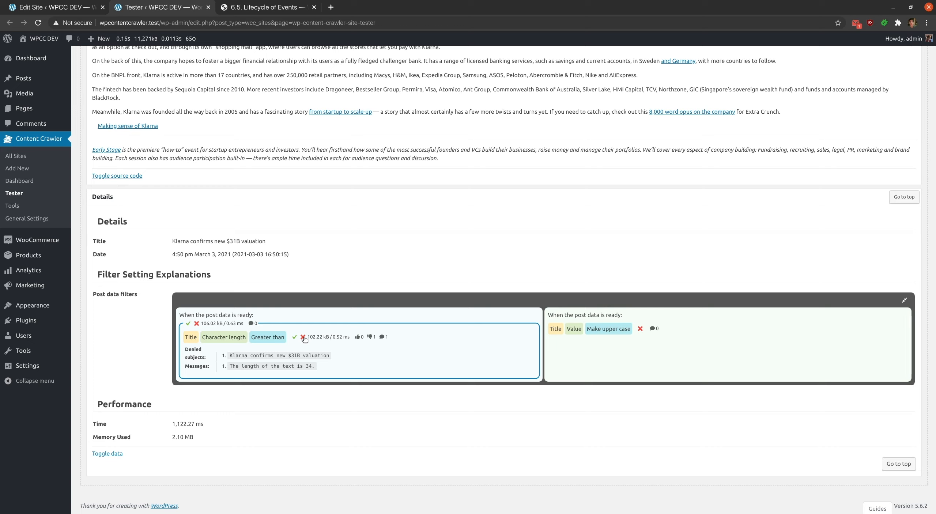
mouse_move(303, 339)
mouse_move(642, 331)
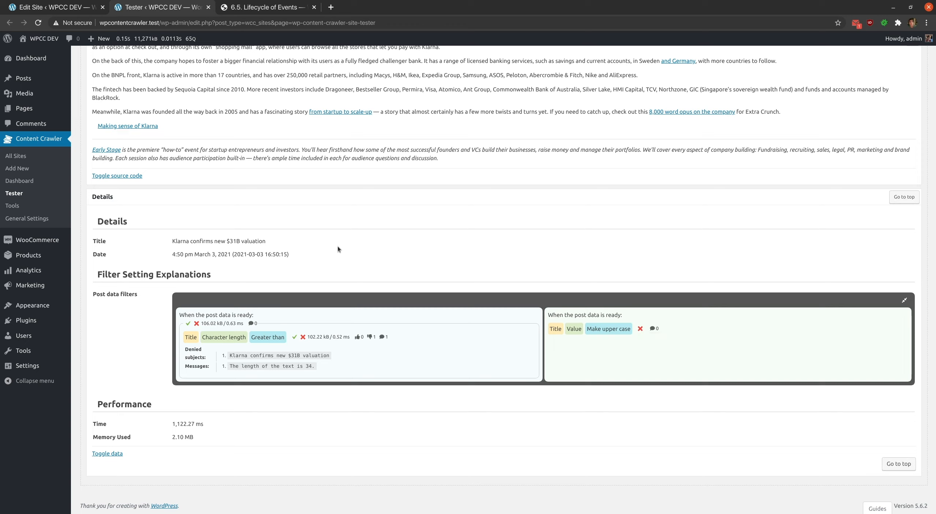
left_click_drag(172, 241, 269, 246)
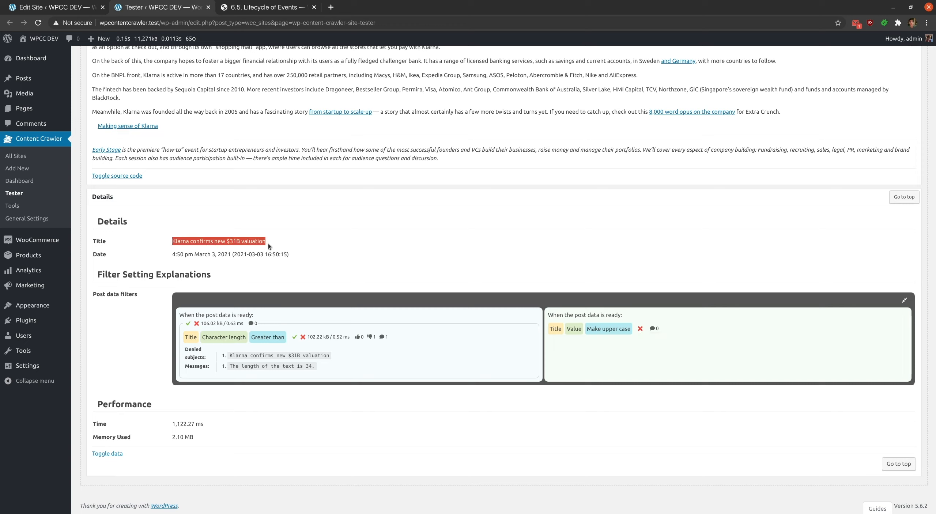
left_click(267, 244)
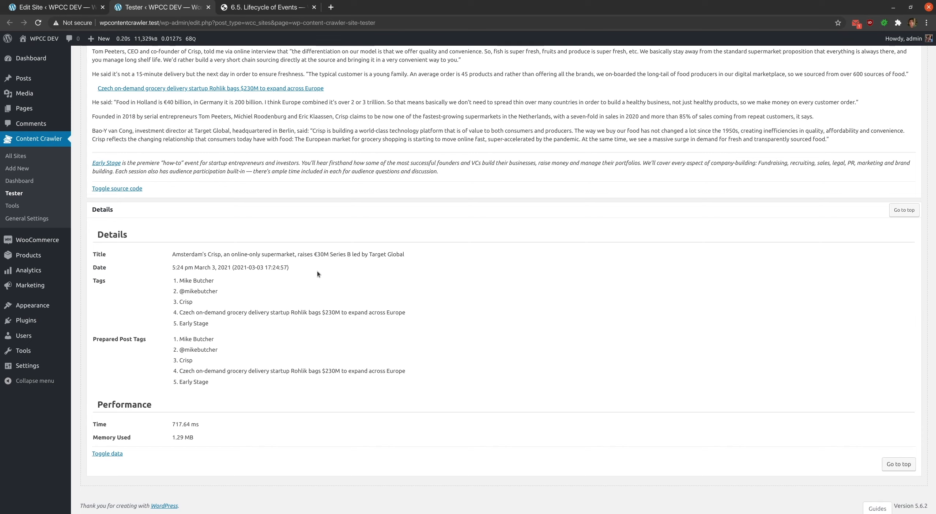
- Inspect the prepared post tags in the Crisp article's test result, and return to the TechCrunch filter settings
left_click_drag(172, 342, 228, 384)
left_click(229, 383)
left_click(98, 11)
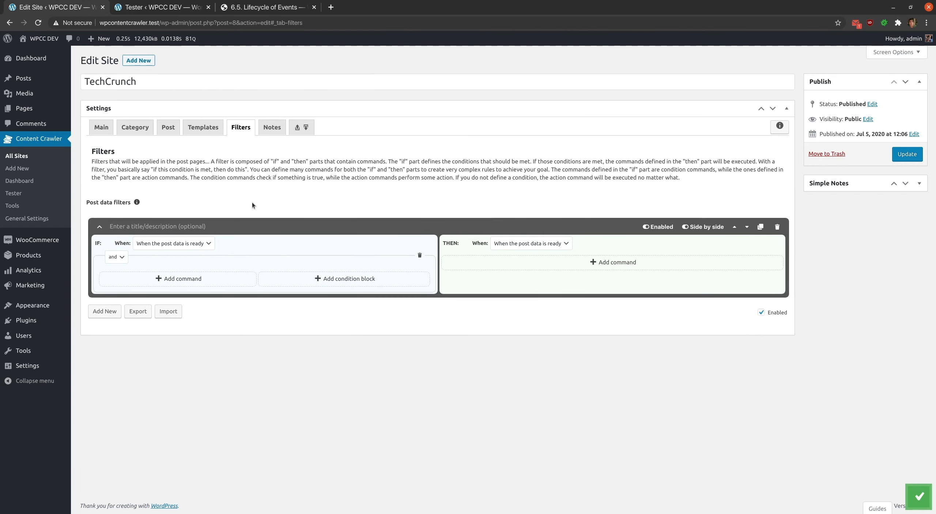
- In the empty post data filter, add an IF condition for Tags with Value Contains "e"
left_click(187, 279)
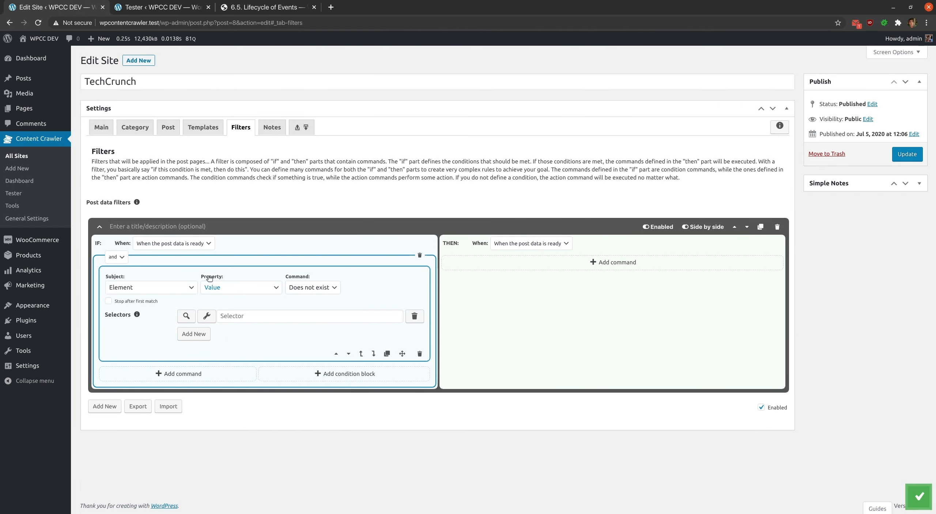
left_click(189, 287)
left_click(146, 377)
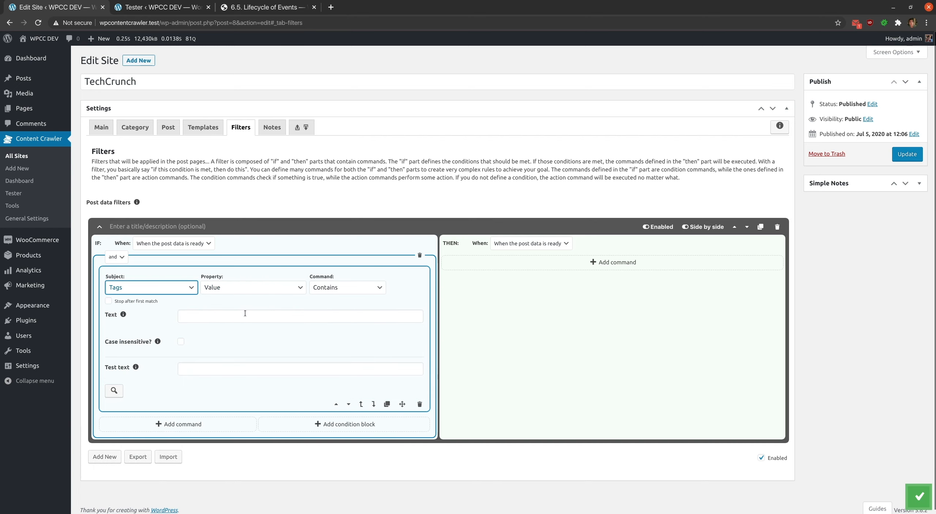
left_click(209, 314)
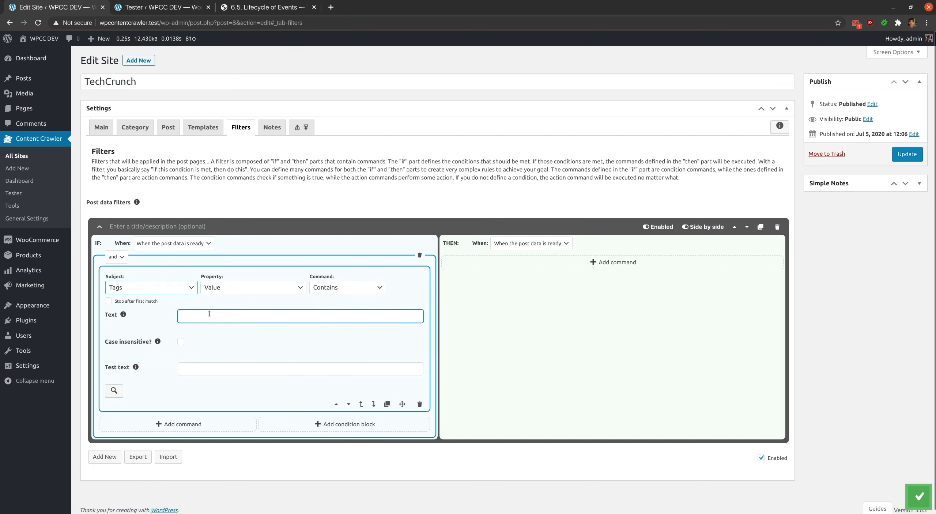
type("e")
left_click(490, 309)
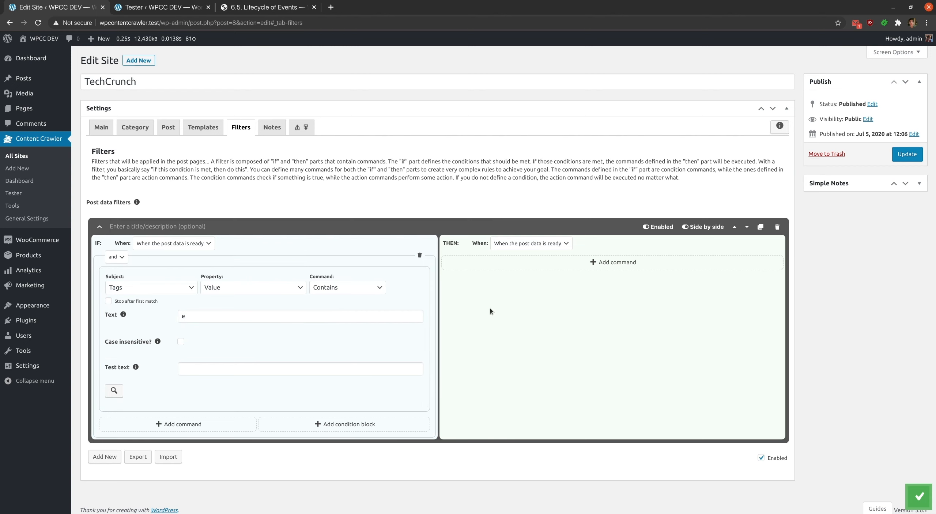
- Add a THEN command that applies the Template "[wcc-item] - matched" to the Tags value, and save the site settings
left_click(555, 262)
left_click(489, 273)
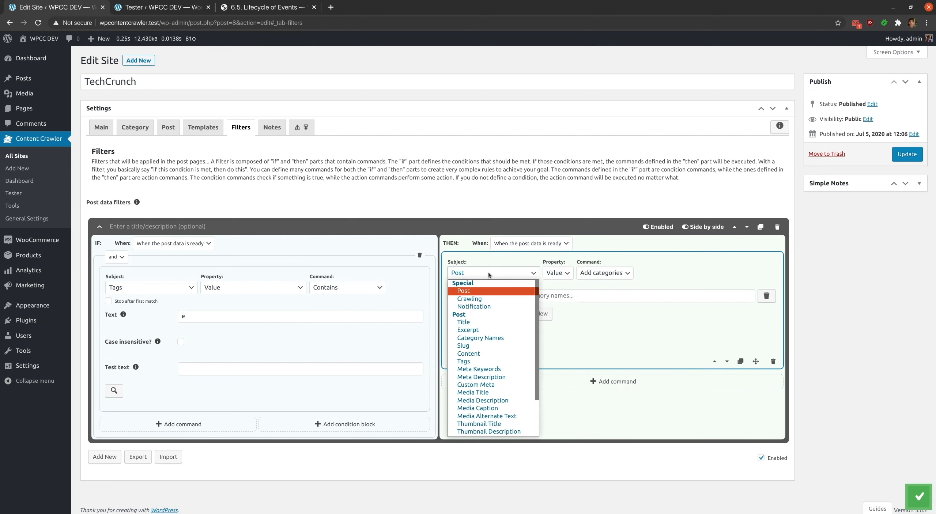
left_click(482, 362)
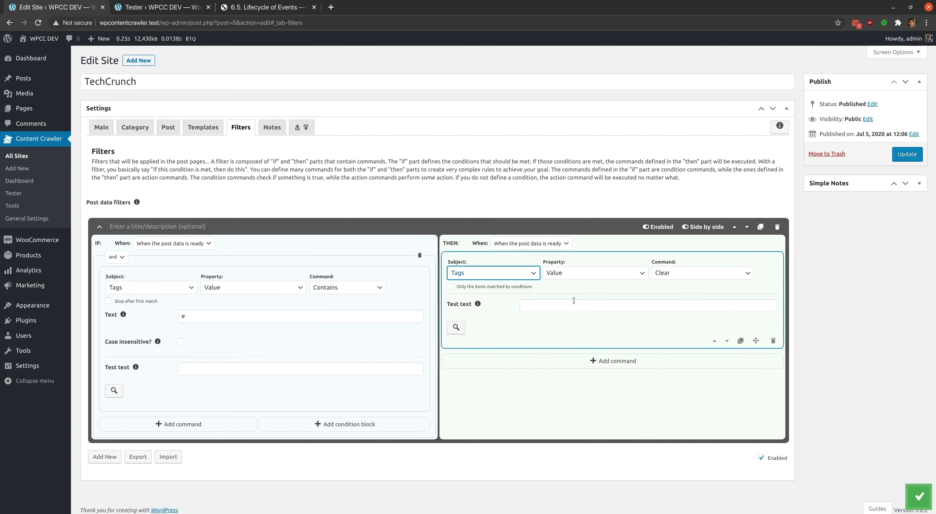
left_click(664, 274)
left_click(675, 402)
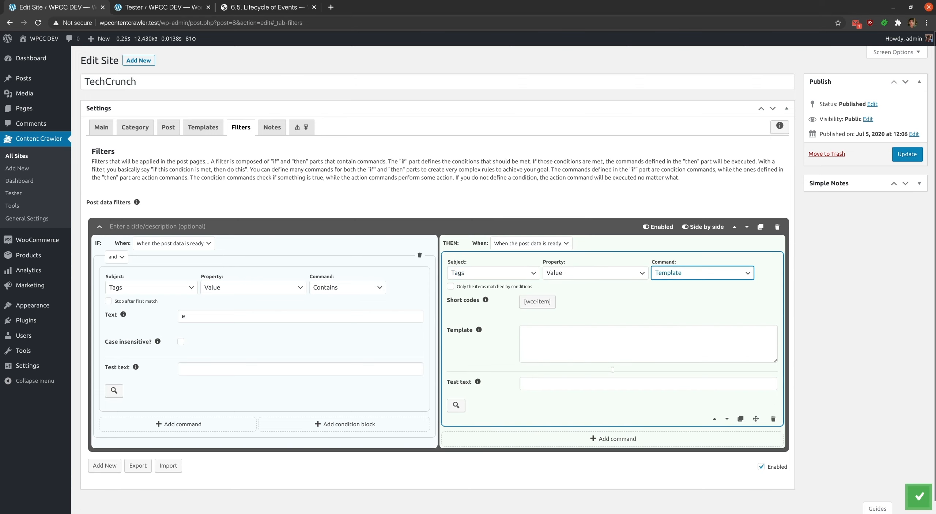
left_click(536, 301)
left_click(541, 341)
type("[wcc-item]")
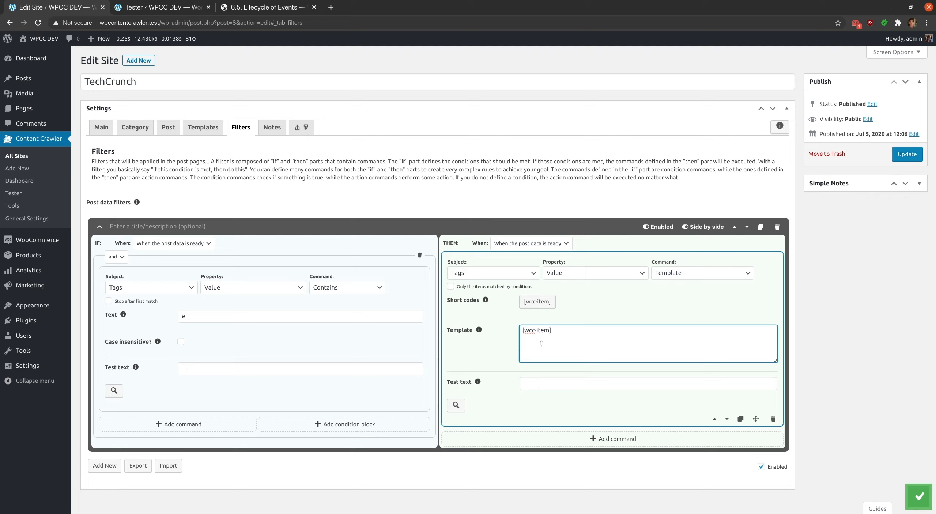
type("- matched")
left_click(871, 321)
left_click(913, 496)
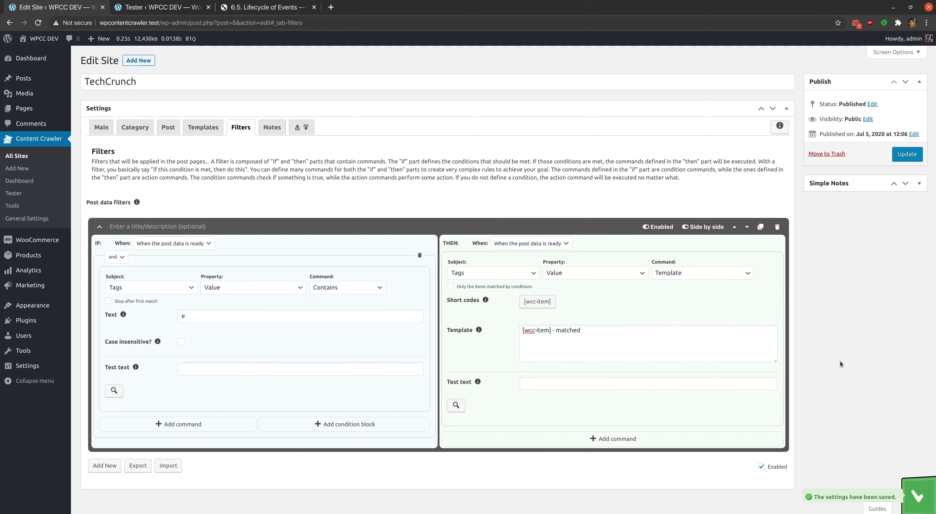
- Rerun the Crisp article test in the Site Tester and examine the prepared post tags produced by the template filter
left_click(170, 10)
scroll(194, 154, "up", 3)
scroll(194, 153, "up", 2)
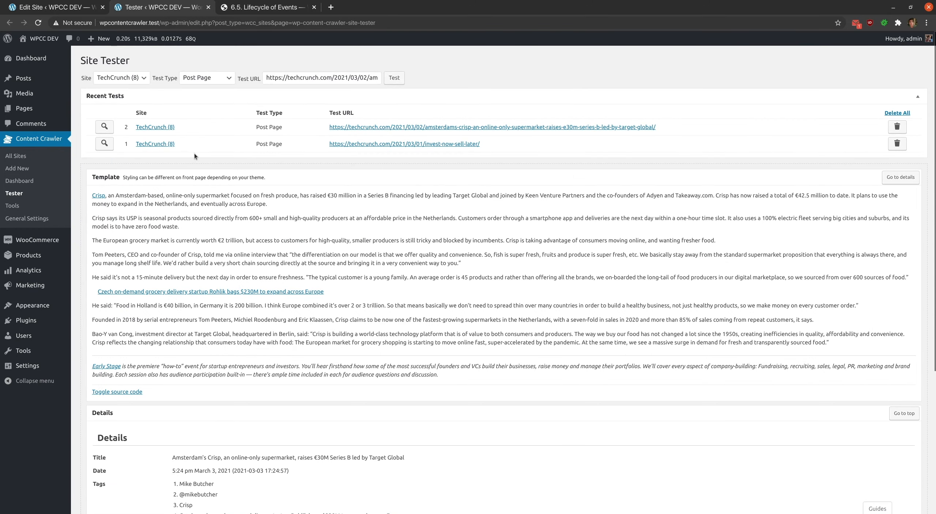
left_click(105, 127)
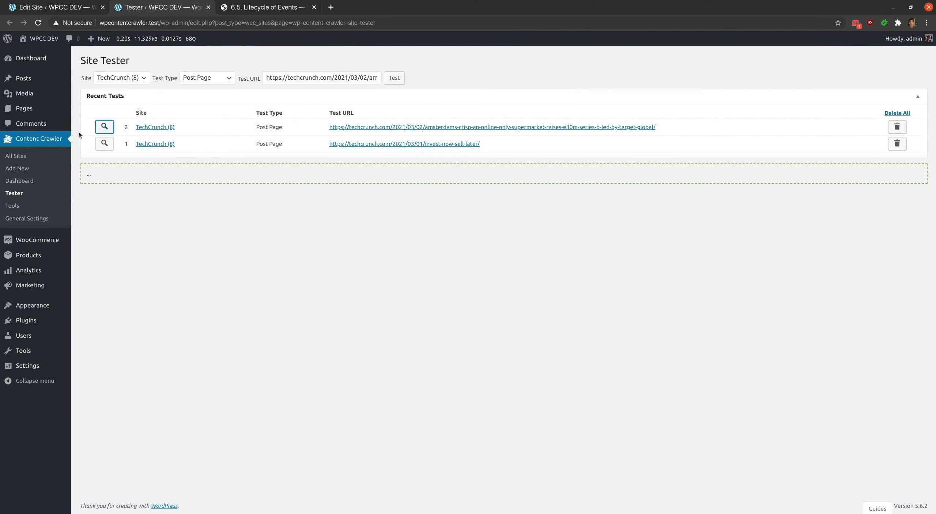
scroll(79, 135, "down", 8)
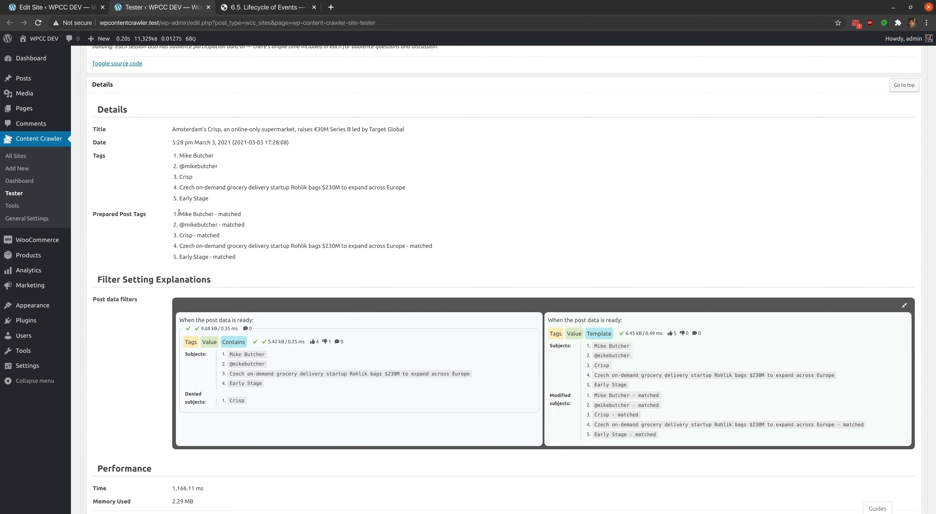
left_click_drag(179, 213, 270, 257)
left_click(271, 256)
- Back in the site's filter settings, restrict the Tags Template action to only the items matched by conditions
left_click(61, 9)
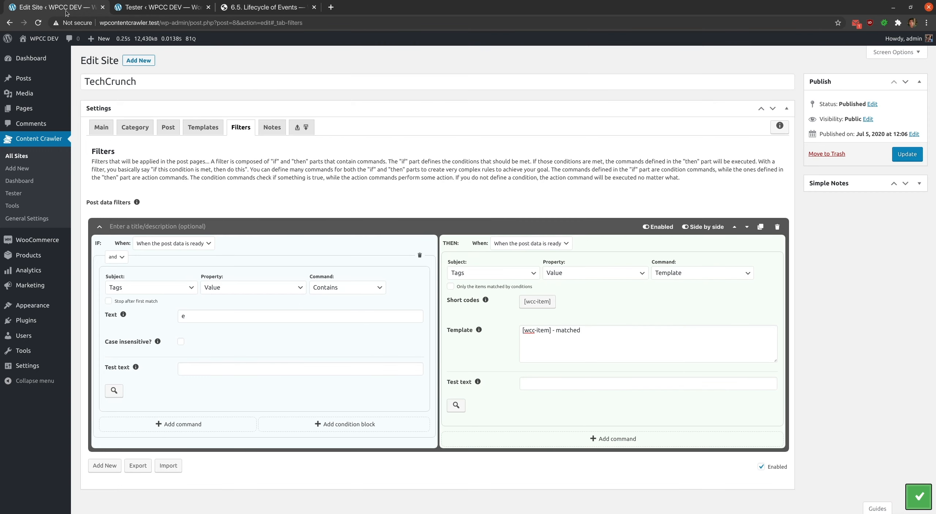
left_click(490, 289)
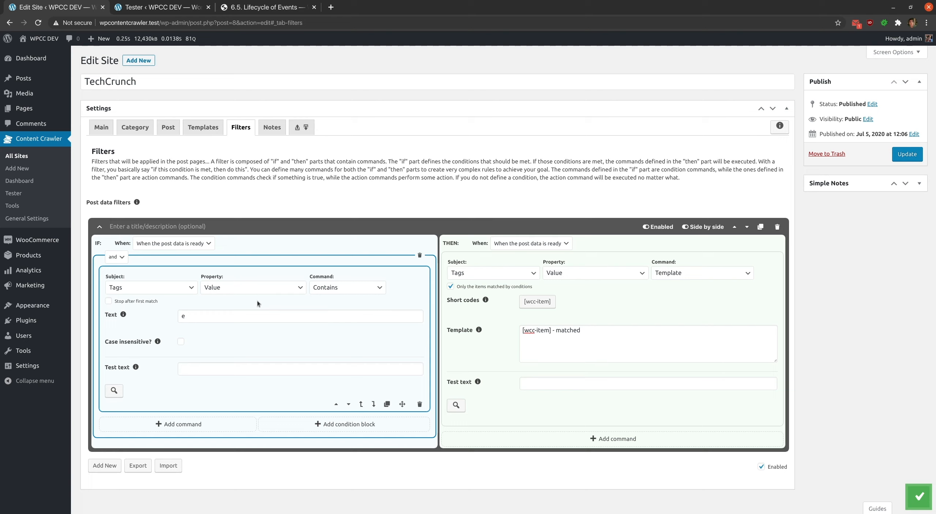
- Save the site settings, then rerun the Crisp article test in the Site Tester and examine which prepared post tags the template changed
left_click(917, 496)
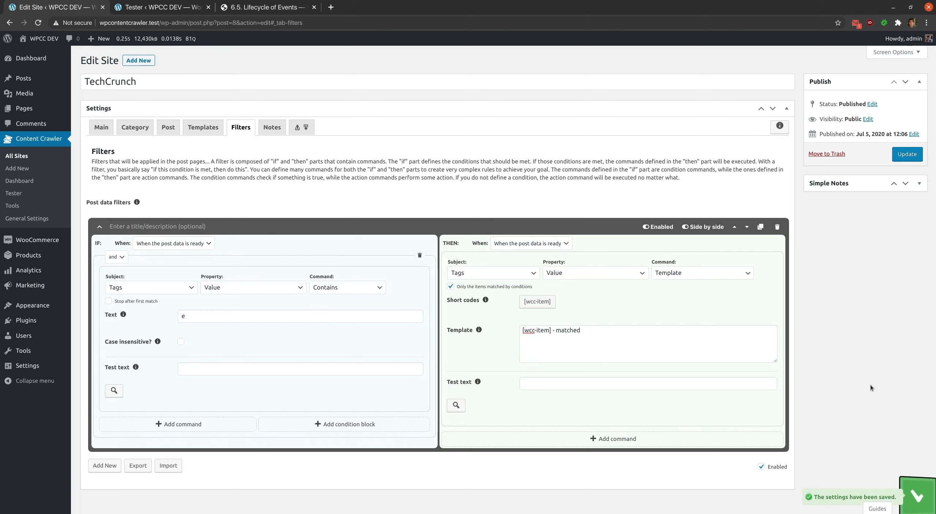
left_click(149, 11)
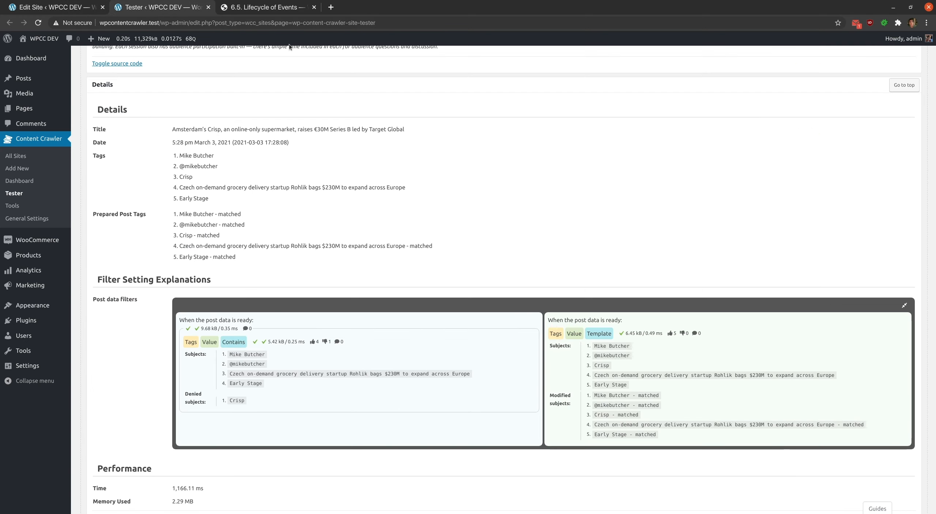
scroll(302, 43, "up", 9)
left_click(392, 78)
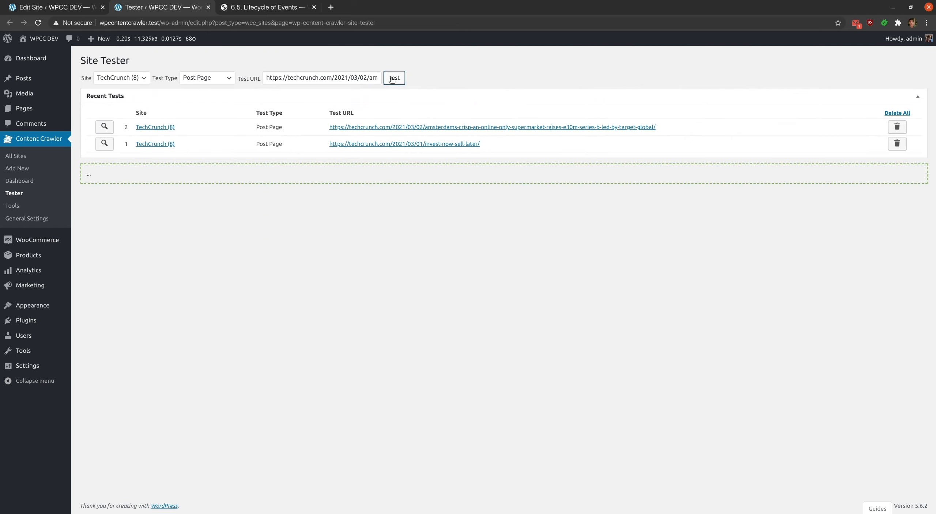
scroll(227, 266, "down", 8)
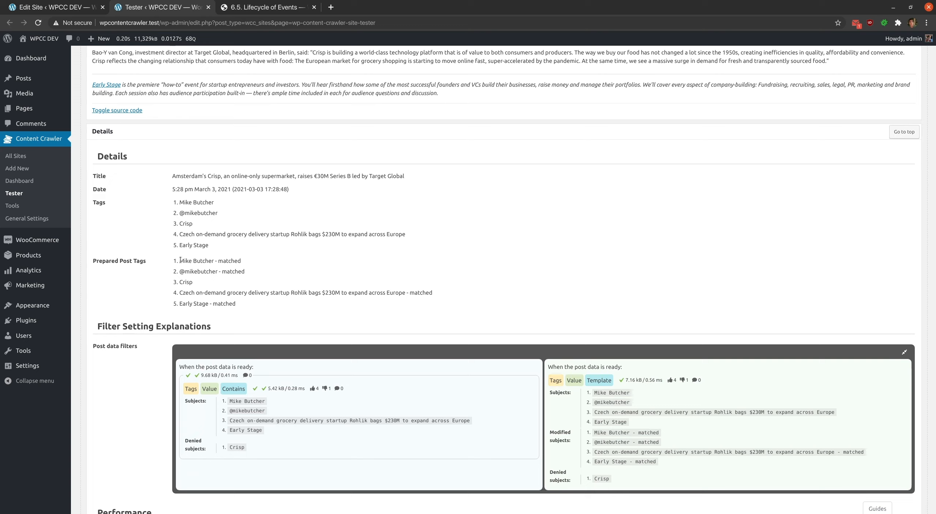
left_click_drag(180, 261, 244, 307)
left_click(245, 307)
double_click(182, 282)
left_click(213, 284)
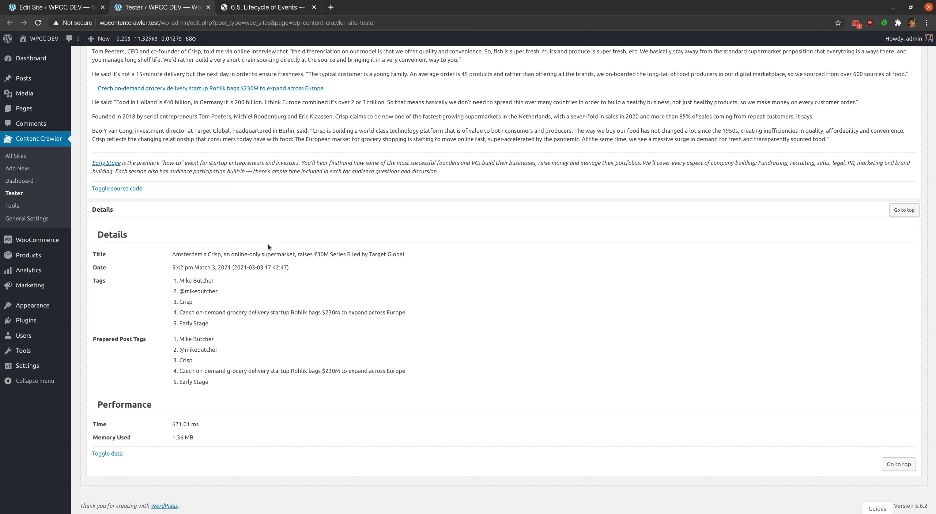
- In the site's empty post data filter, add an IF condition for Tags with Value Ends with "butcher", case insensitive
left_click(53, 3)
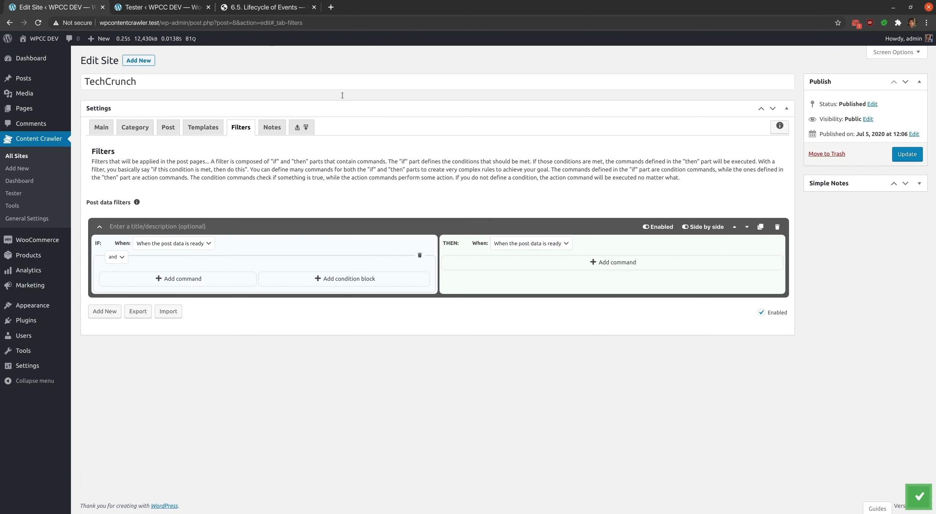
left_click(208, 279)
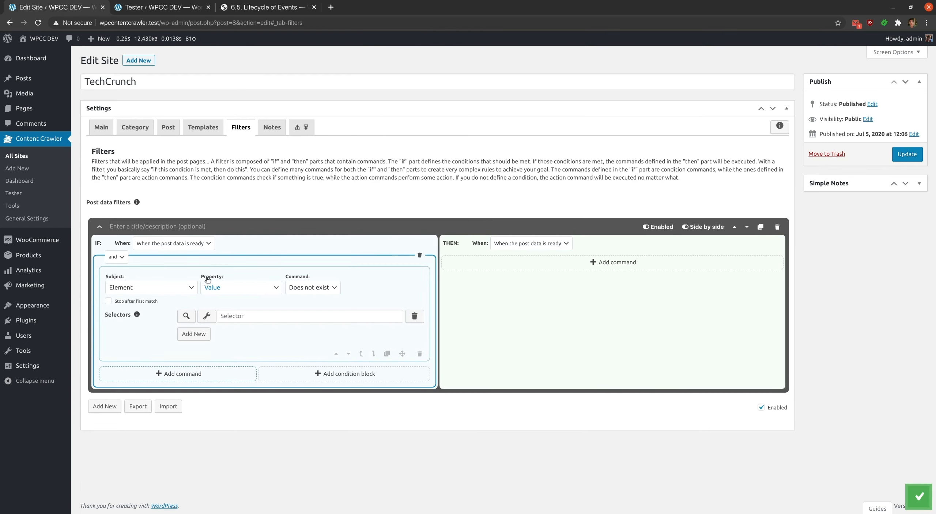
left_click(180, 286)
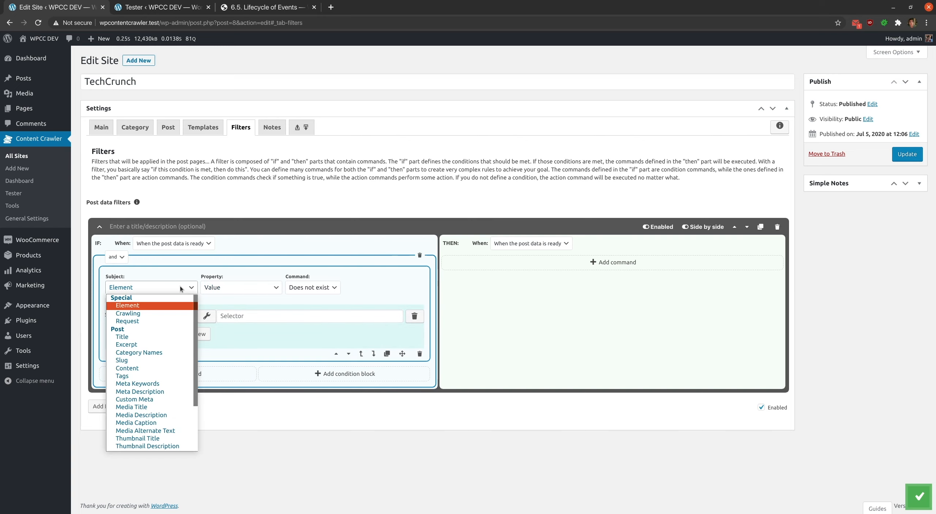
left_click(154, 376)
left_click(334, 288)
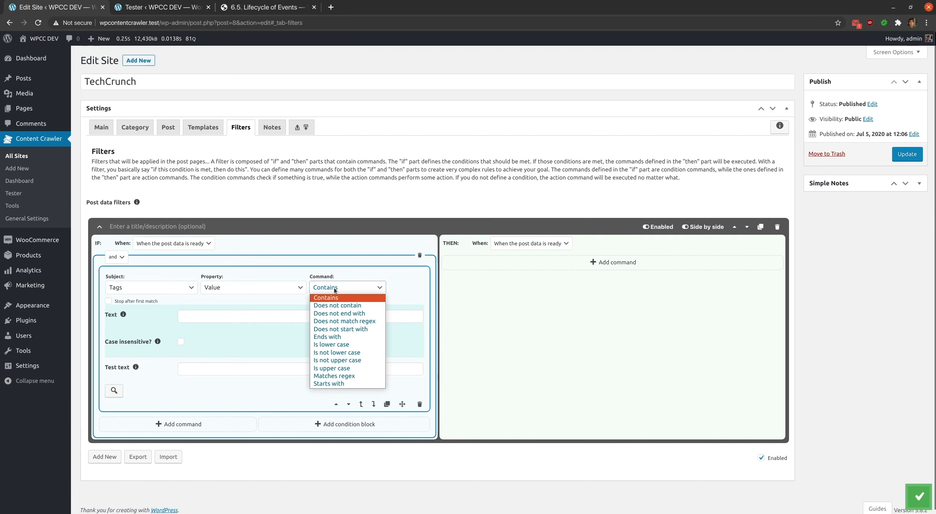
left_click(326, 337)
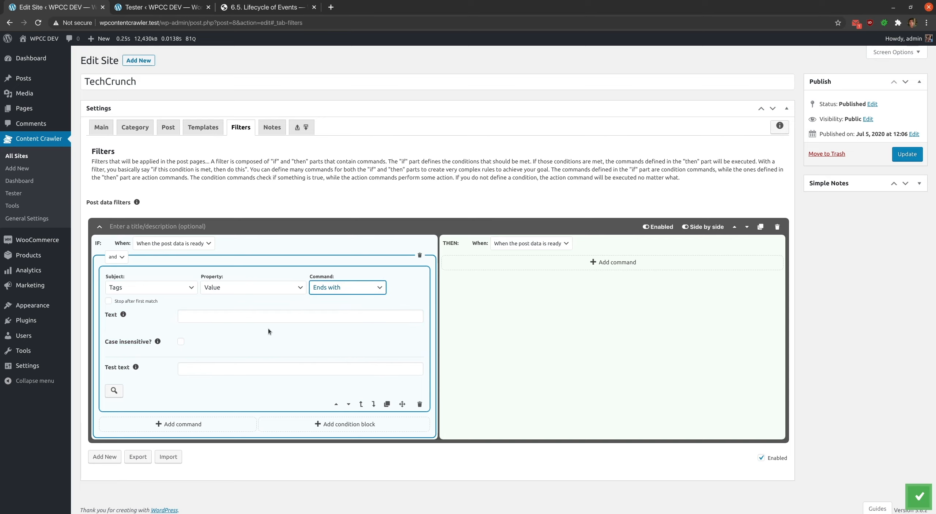
left_click(239, 319)
type("butcher")
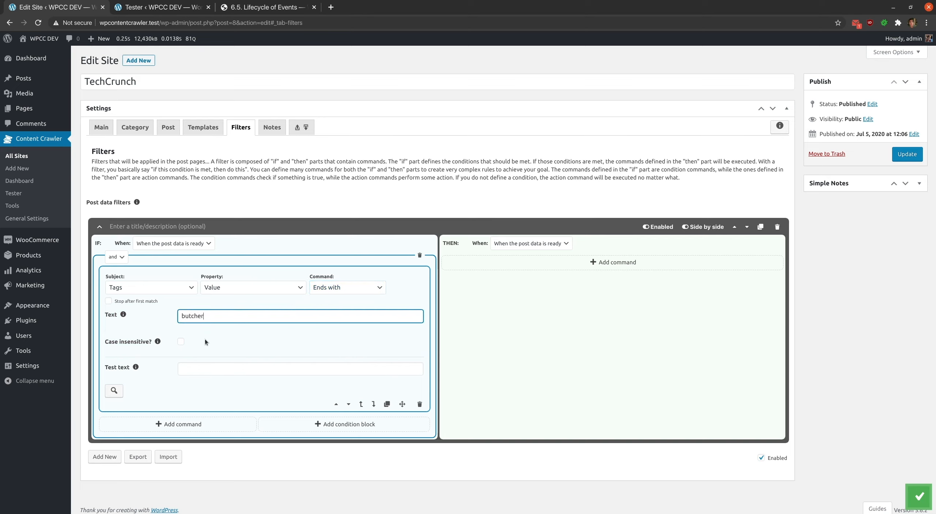
left_click(181, 341)
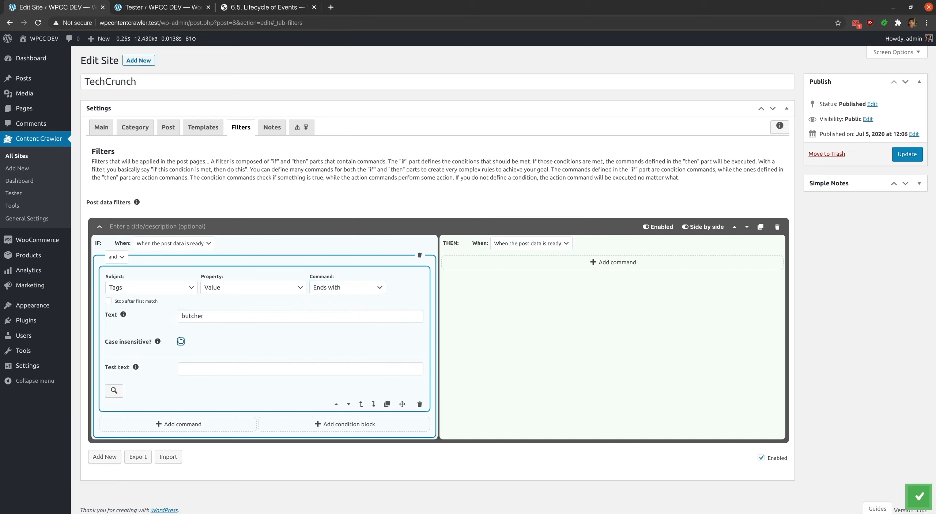
- Add a second IF condition to the same block for Tags with Value Starts with "@"
left_click(179, 424)
scroll(180, 426, "down", 2)
left_click(160, 334)
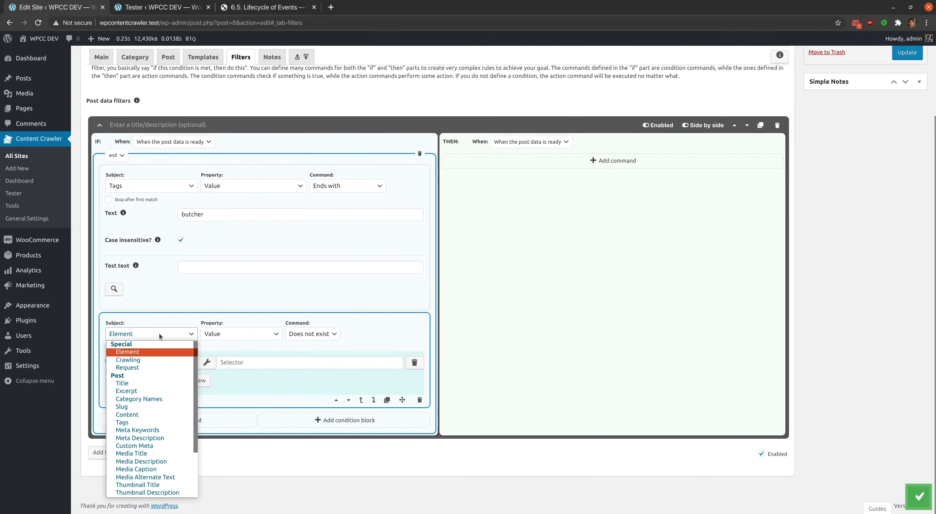
left_click(123, 422)
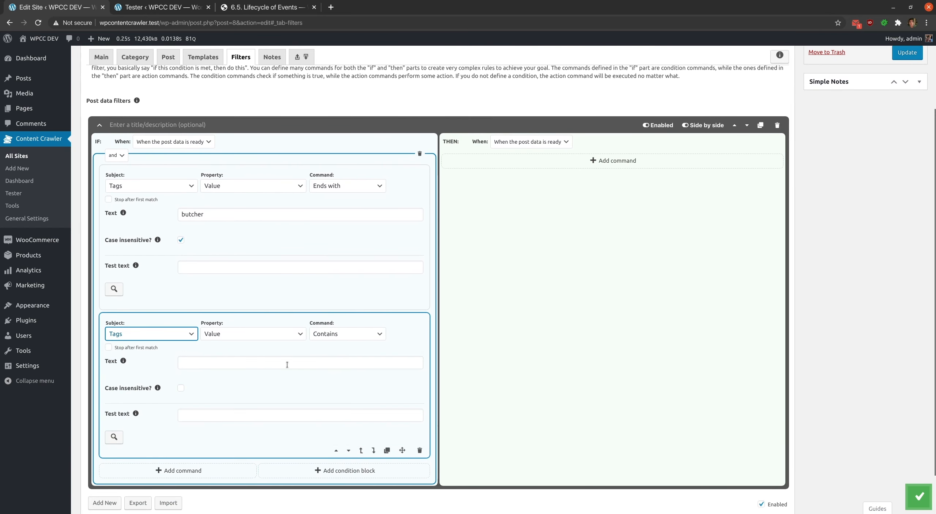
left_click(333, 334)
left_click(329, 361)
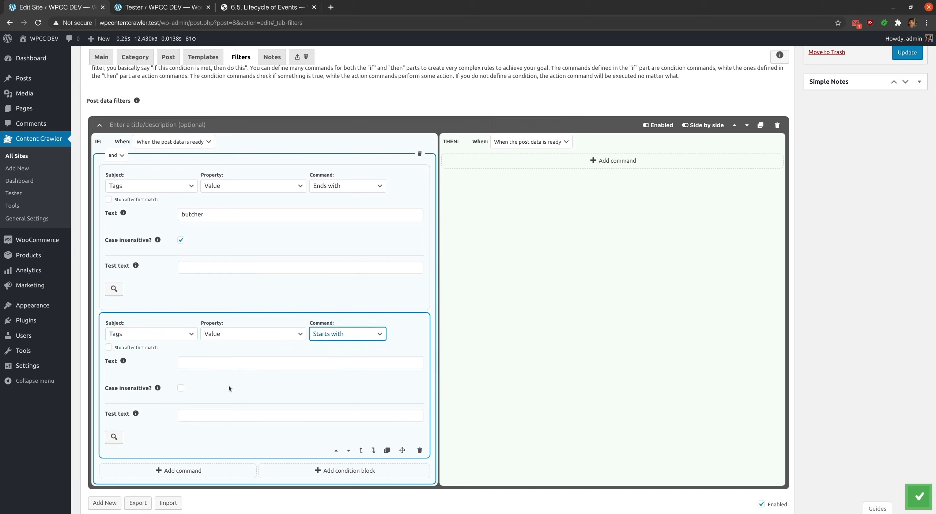
left_click(184, 362)
type("b")
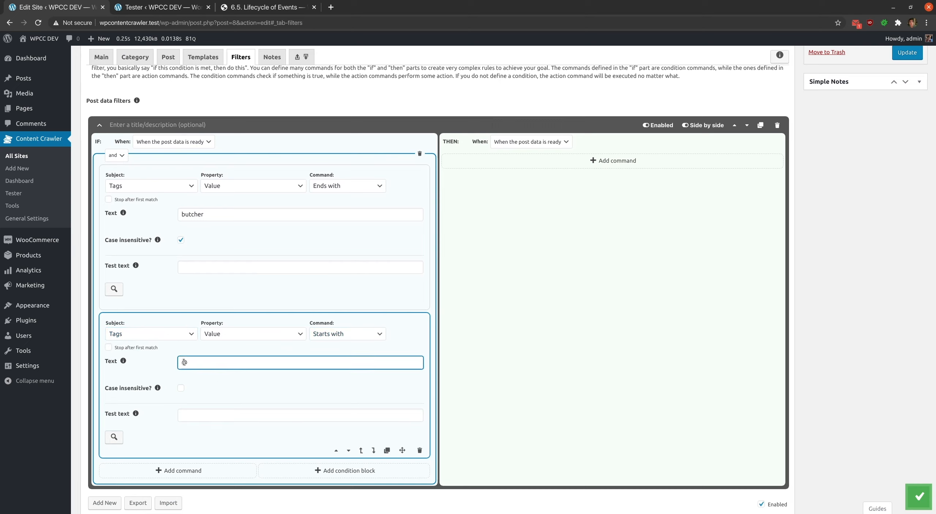
left_click(487, 294)
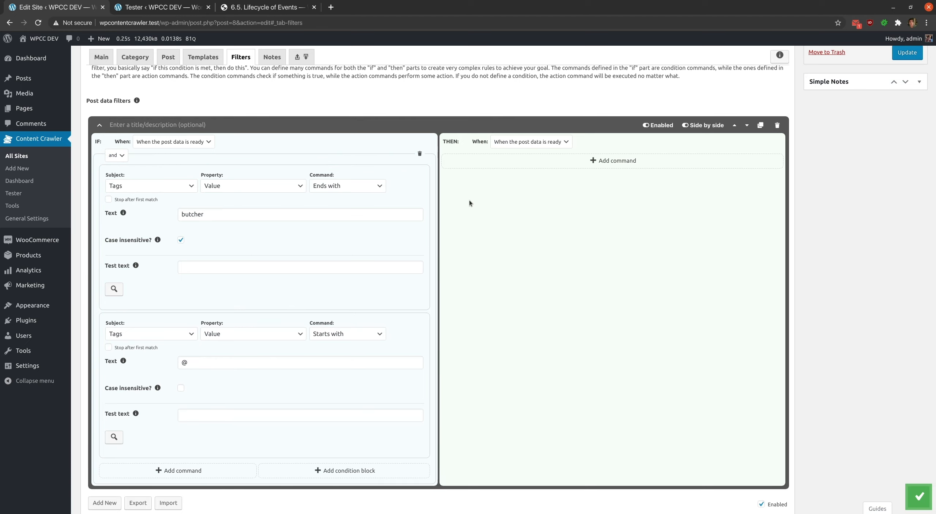
- Add a THEN command limiting Tags values to 5 characters with end text "...", only for items matched by conditions, and save the settings
left_click(478, 164)
left_click(475, 170)
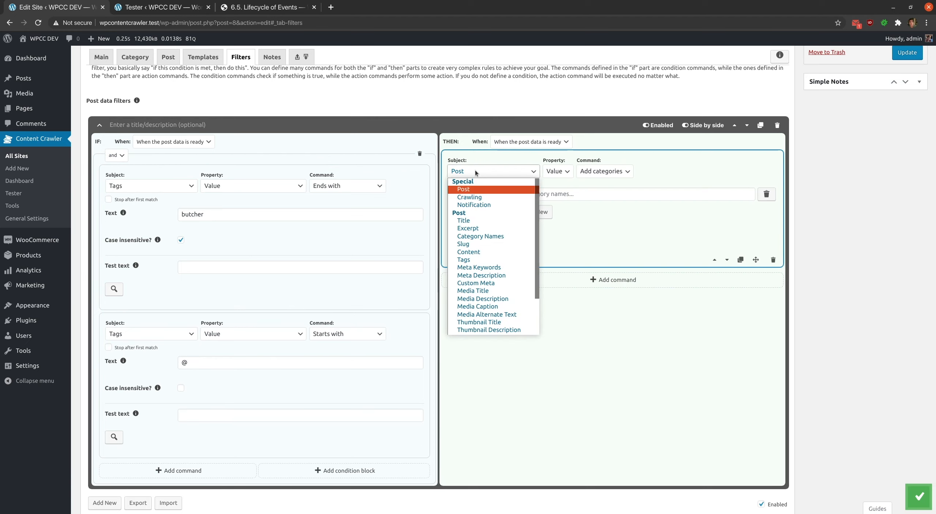
left_click(477, 259)
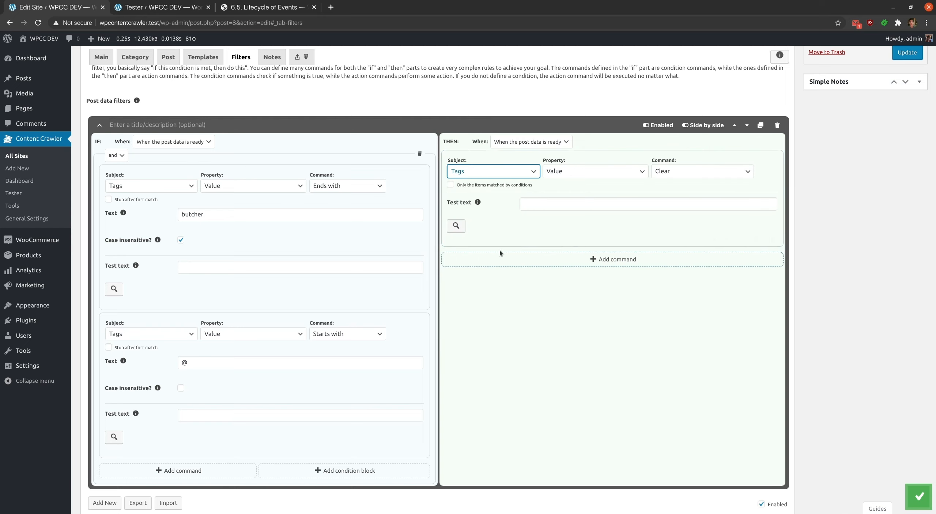
left_click(702, 173)
left_click(695, 199)
left_click(573, 198)
type("5")
left_click(533, 236)
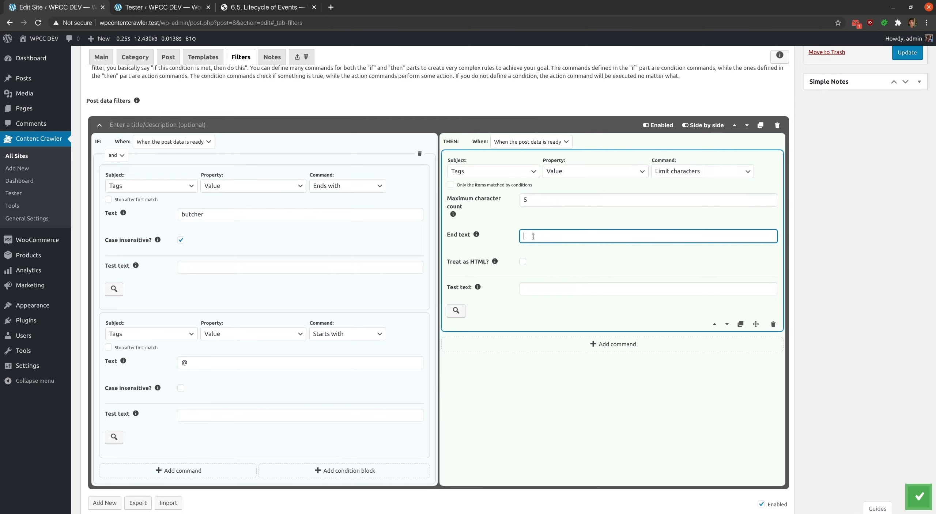
left_click(579, 276)
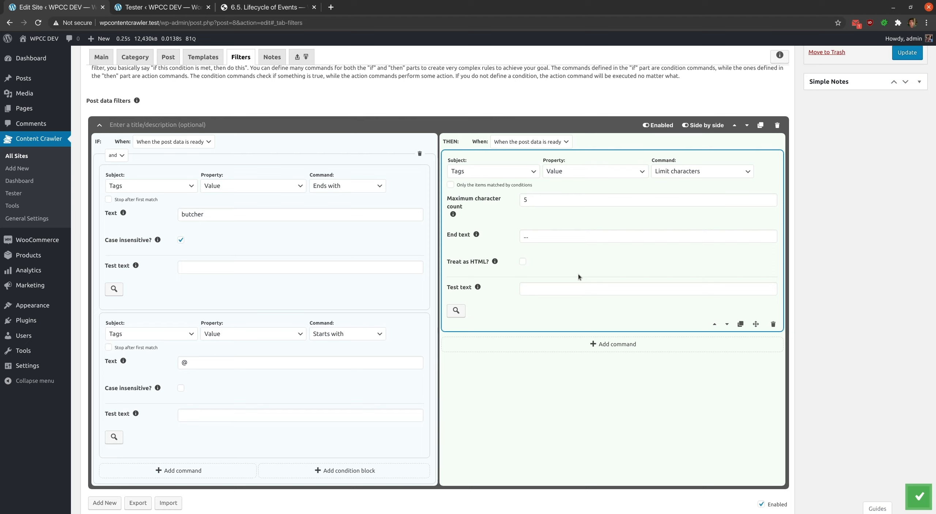
left_click(497, 185)
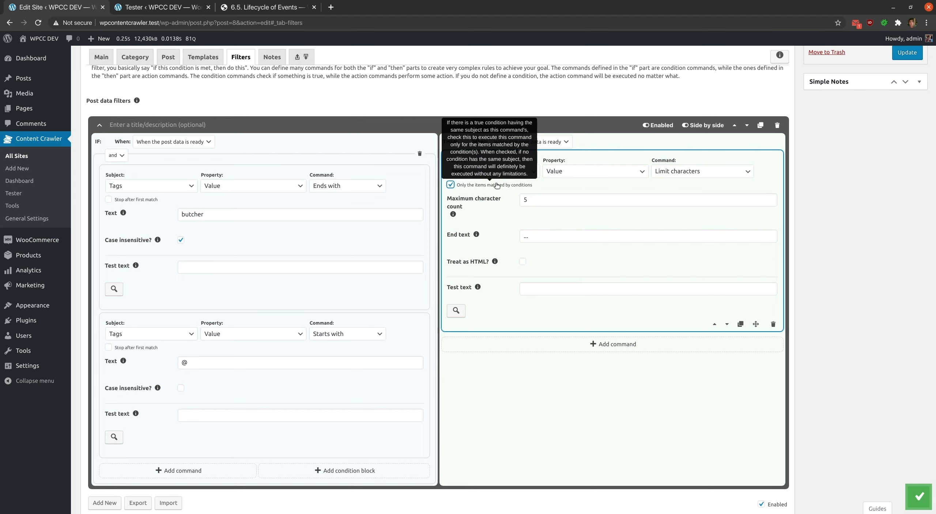
left_click(917, 493)
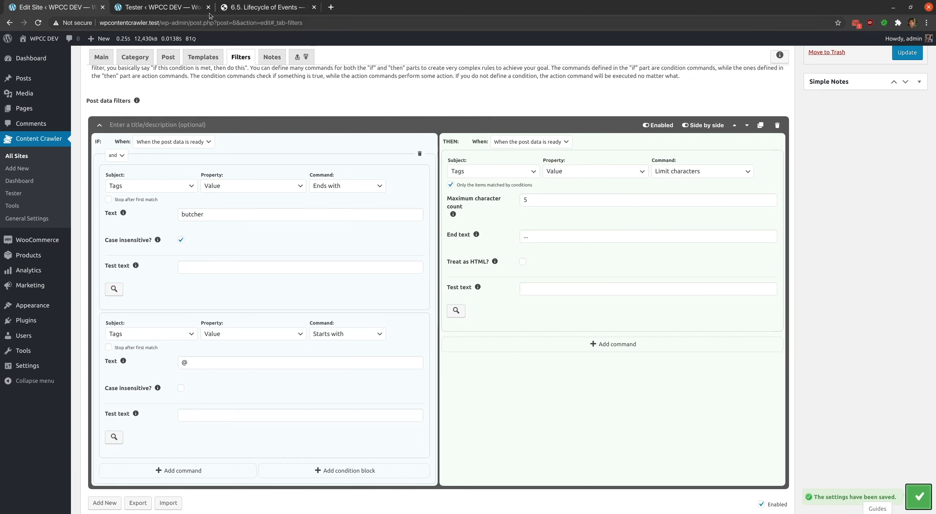
- Rerun the Crisp article test in the Site Tester and check the prepared post tags produced by the character limit
left_click(164, 7)
scroll(401, 75, "up", 20)
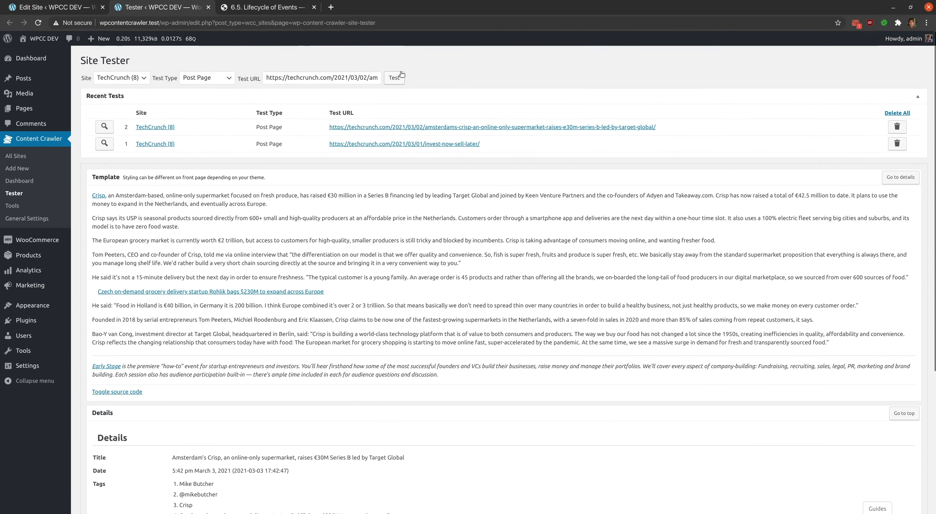
left_click(394, 77)
scroll(281, 252, "down", 5)
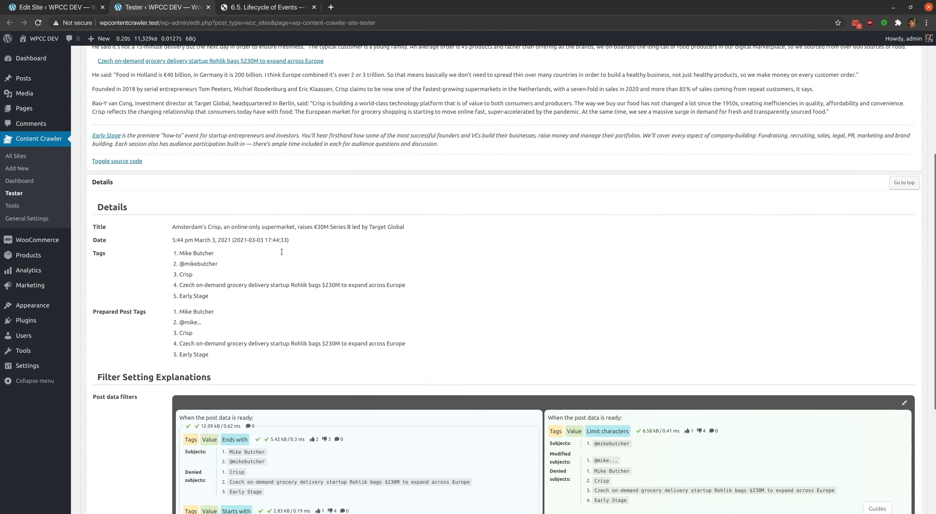
left_click(186, 319)
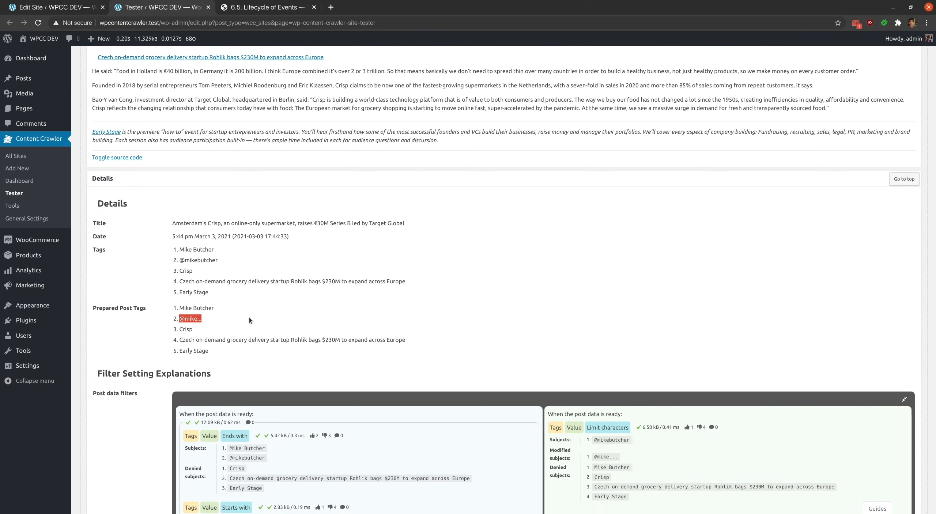
- Examine the filter explanations for the tags matched by the Ends with and Starts with conditions and those passed to Limit characters
scroll(248, 318, "down", 3)
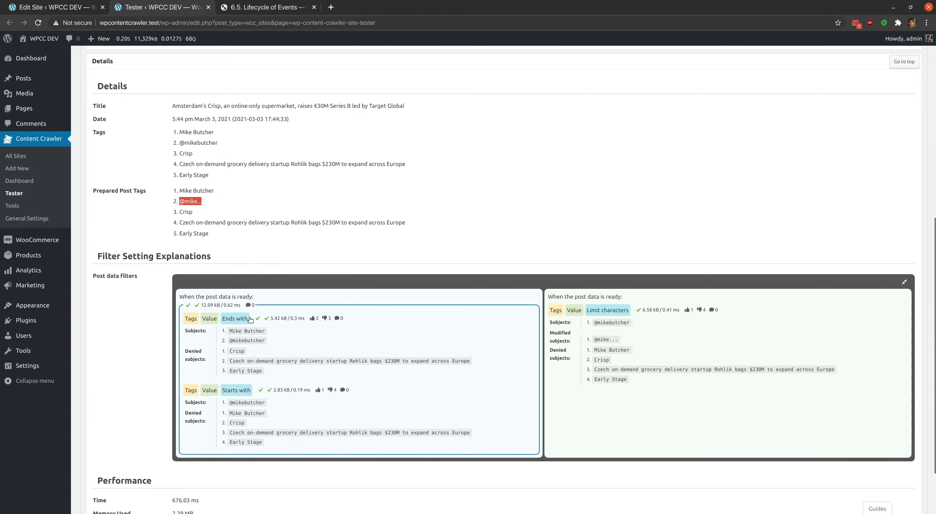
left_click_drag(230, 331, 258, 340)
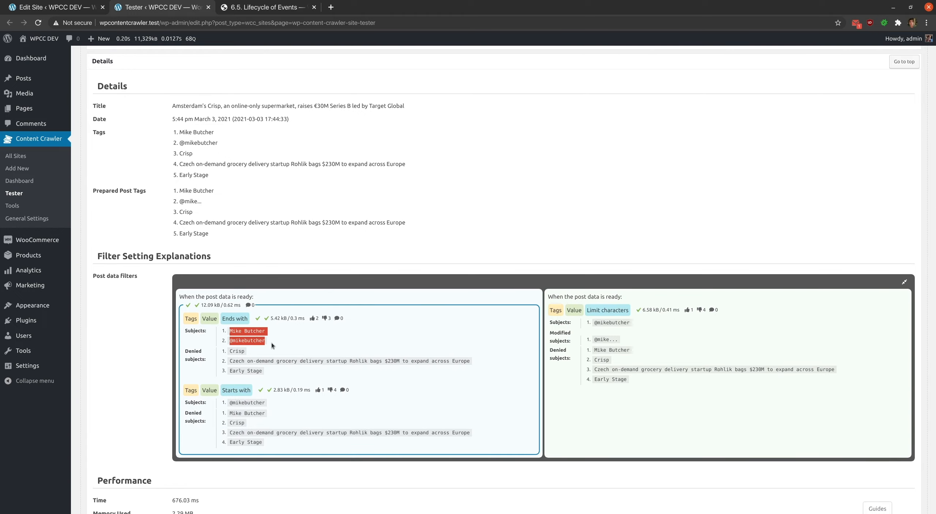
left_click(272, 345)
left_click_drag(230, 403, 271, 403)
left_click(296, 400)
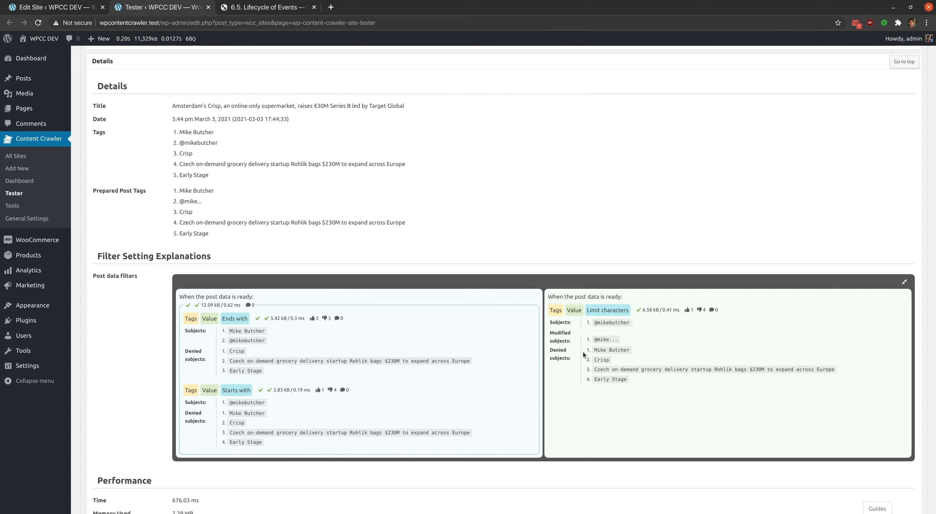
left_click_drag(596, 321, 646, 330)
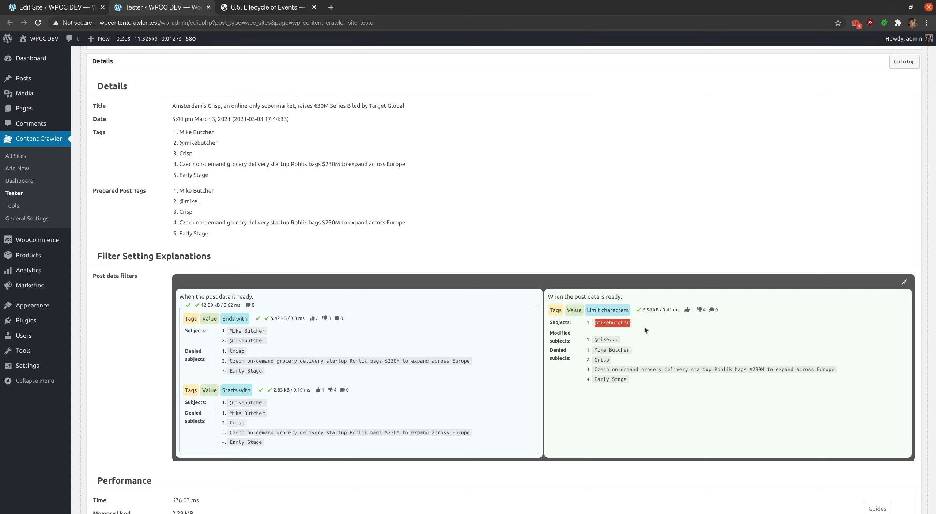
left_click(645, 331)
- Back in the site's filter settings, change the condition block's operator to "or" and save the settings
left_click(86, 8)
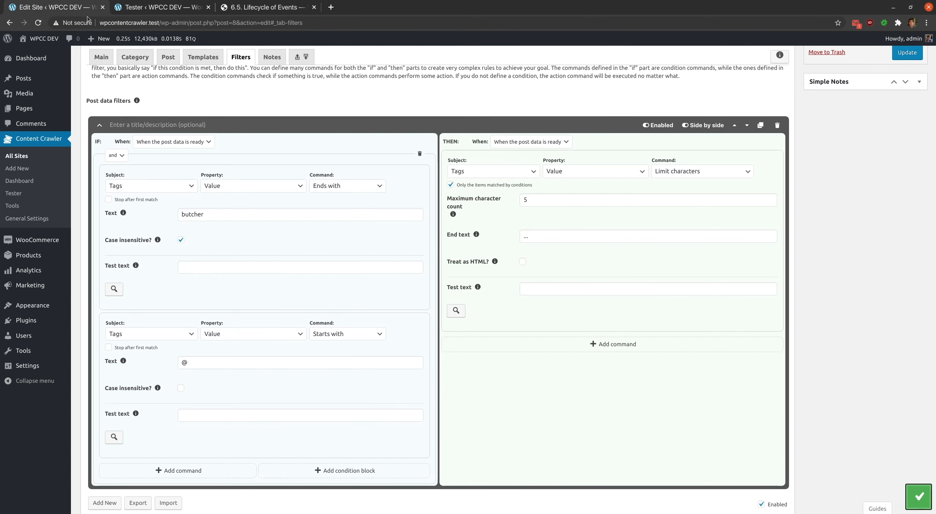
left_click(115, 157)
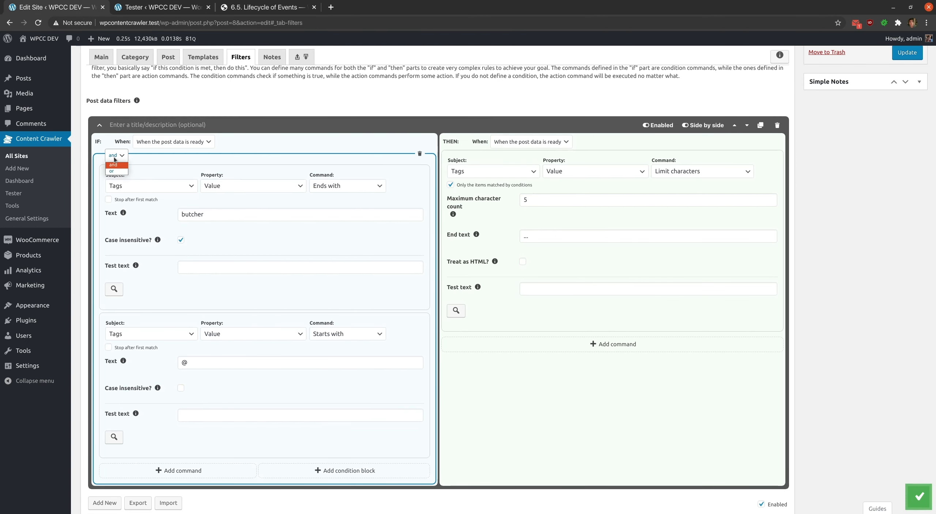
left_click(116, 172)
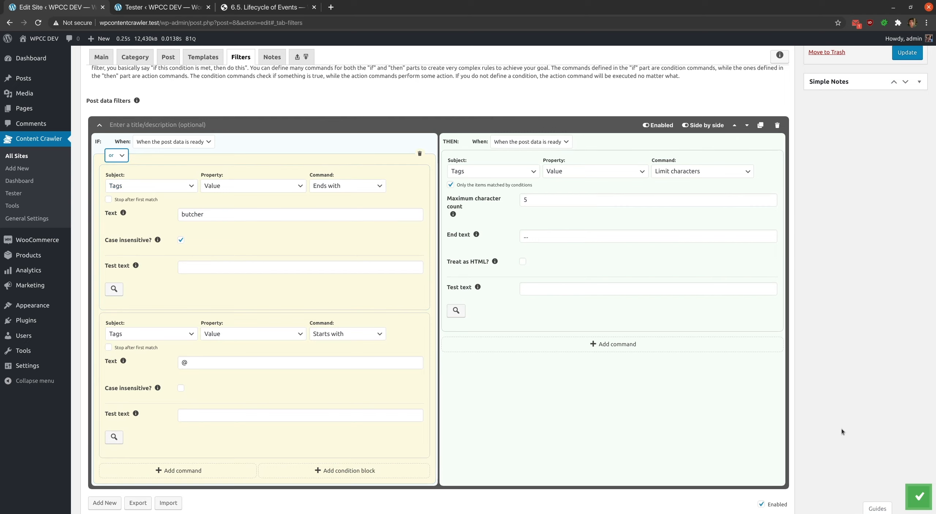
left_click(912, 495)
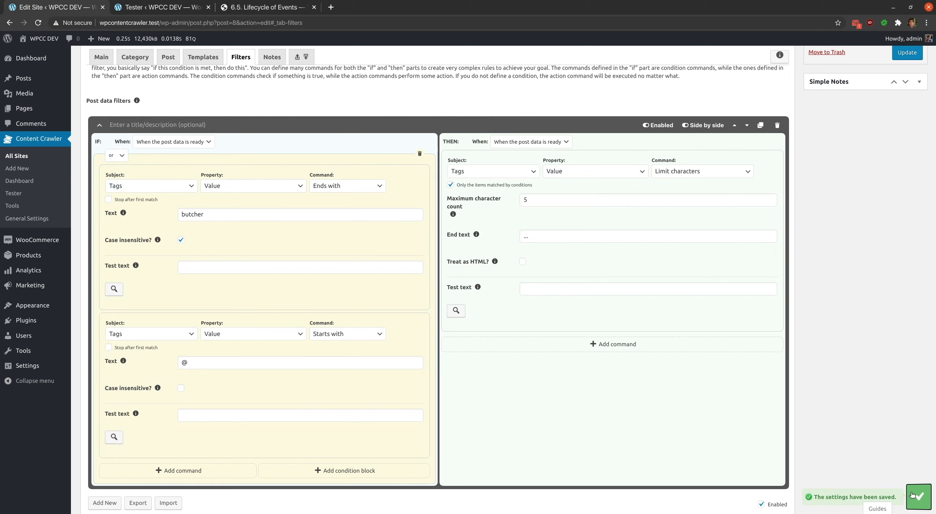
- Rerun the Crisp article test in the Site Tester with the "or" condition block and go to the result details
left_click(153, 10)
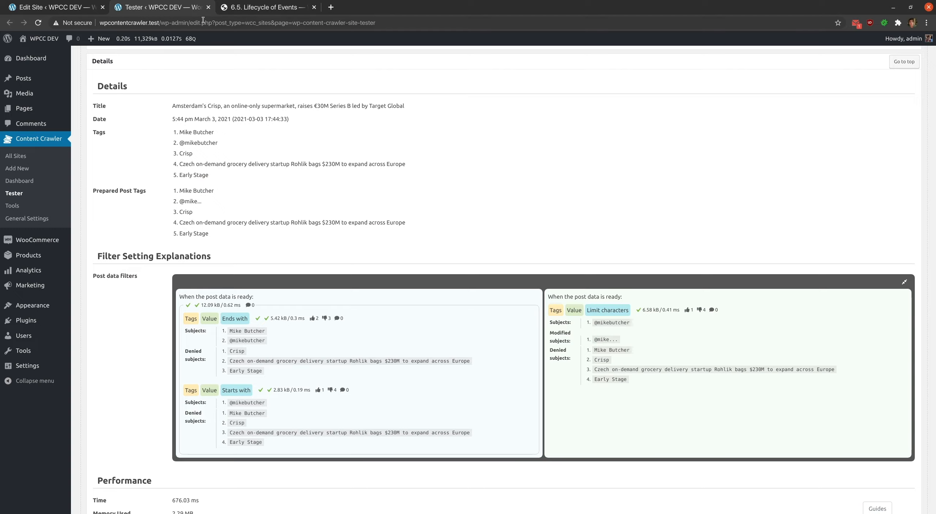
scroll(259, 44, "up", 10)
left_click(394, 77)
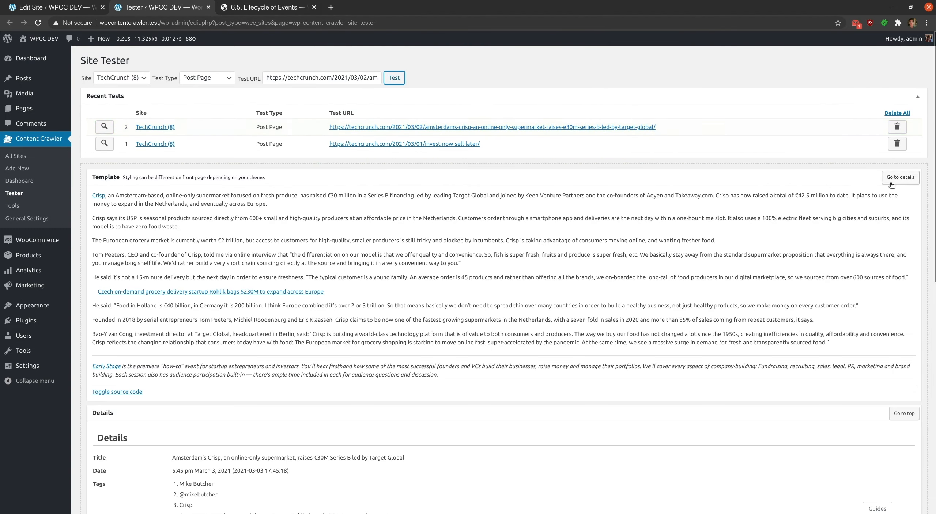
left_click(891, 182)
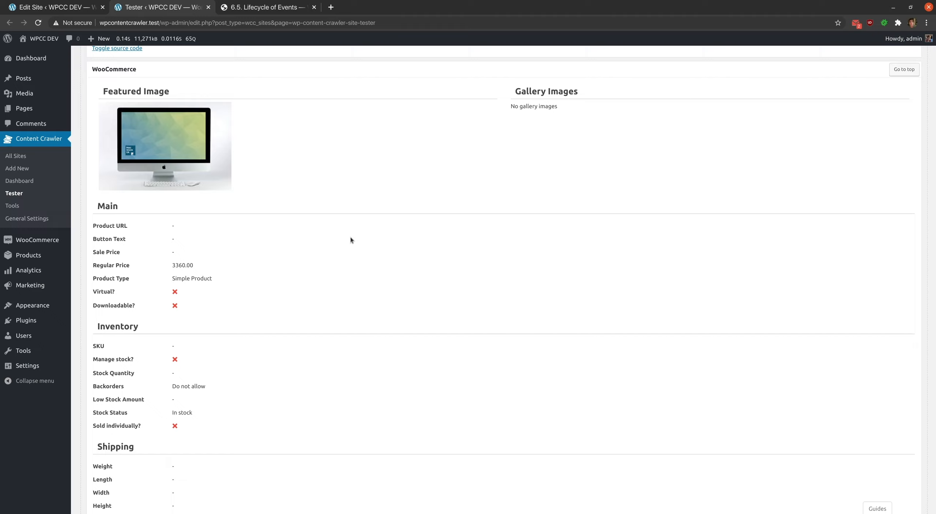
- Examine the WooCommerce test results of the iMac product, from its regular price to its inventory, shipping and attribute values
left_click_drag(170, 266, 201, 266)
left_click(300, 270)
scroll(299, 270, "down", 10)
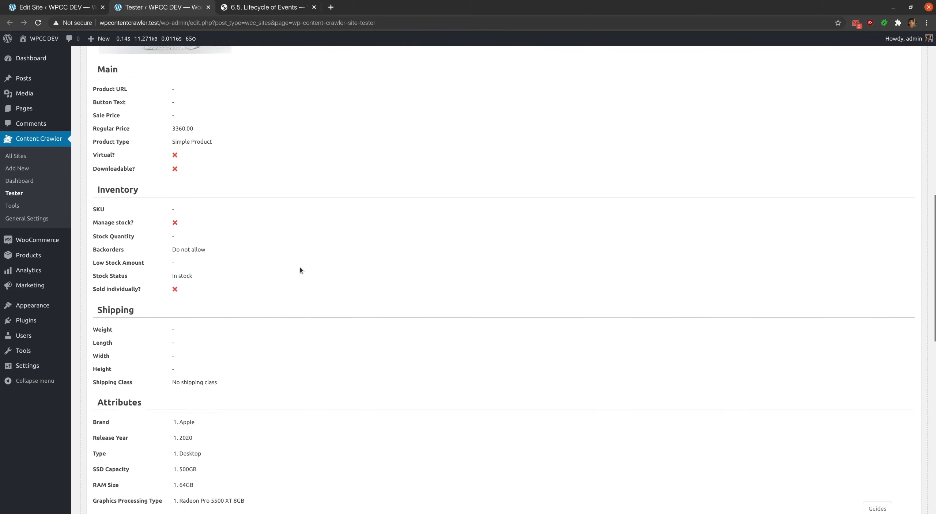
left_click_drag(92, 158, 355, 402)
left_click(365, 280)
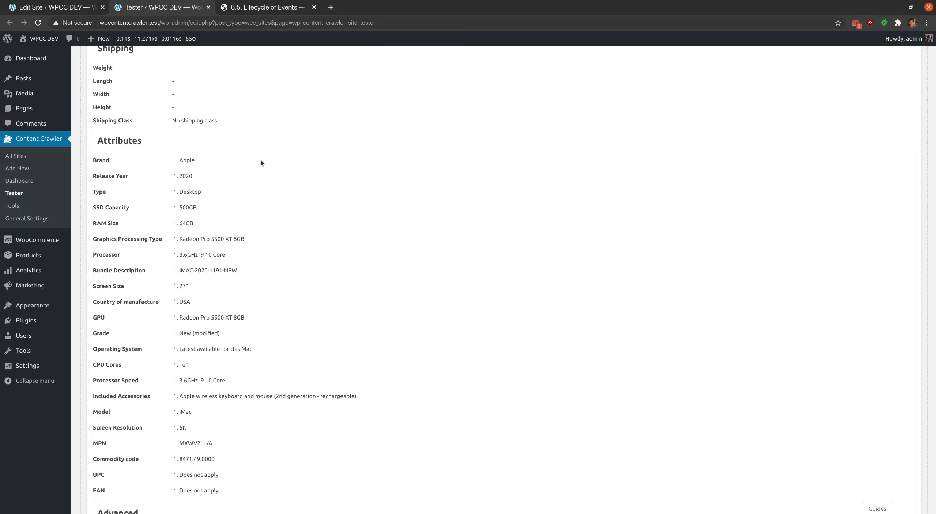
- In the eBay site's filter settings, add an IF condition requiring the Product Regular Price value to be greater than 2000
left_click(82, 9)
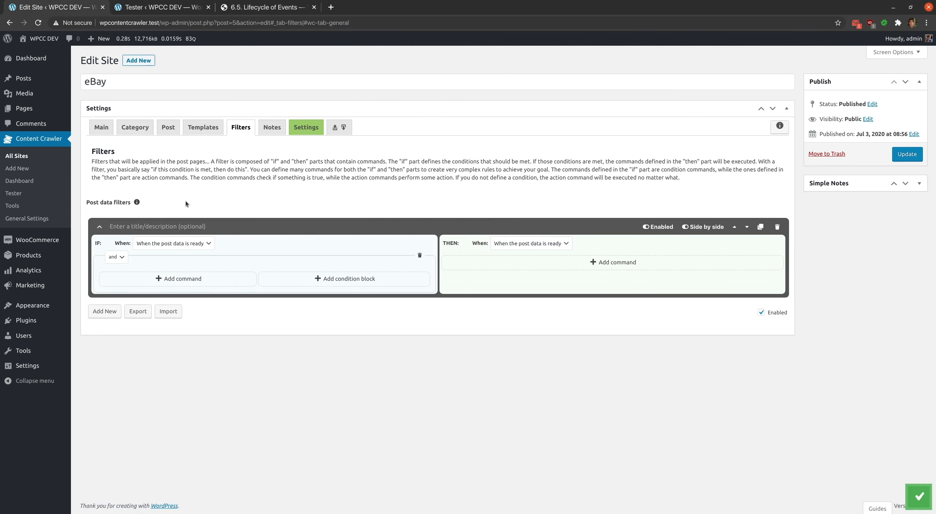
left_click(189, 279)
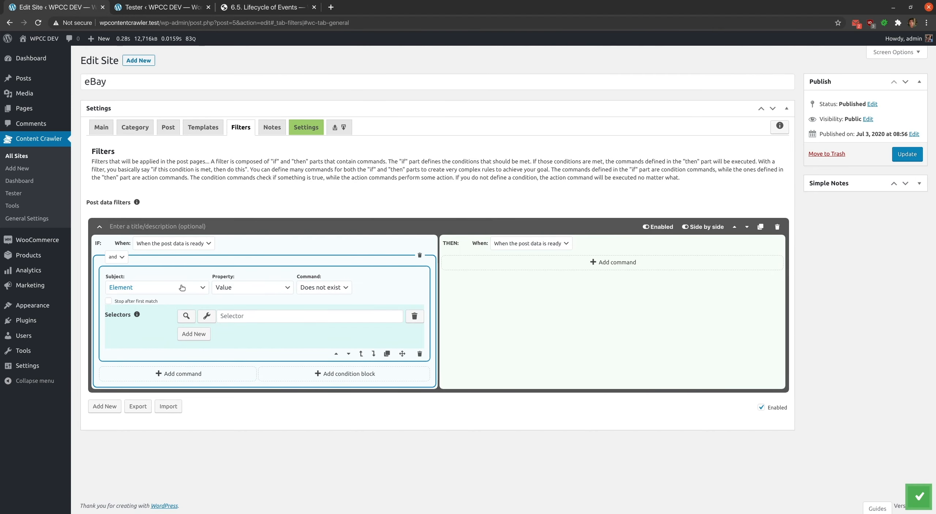
left_click(179, 287)
scroll(167, 347, "down", 6)
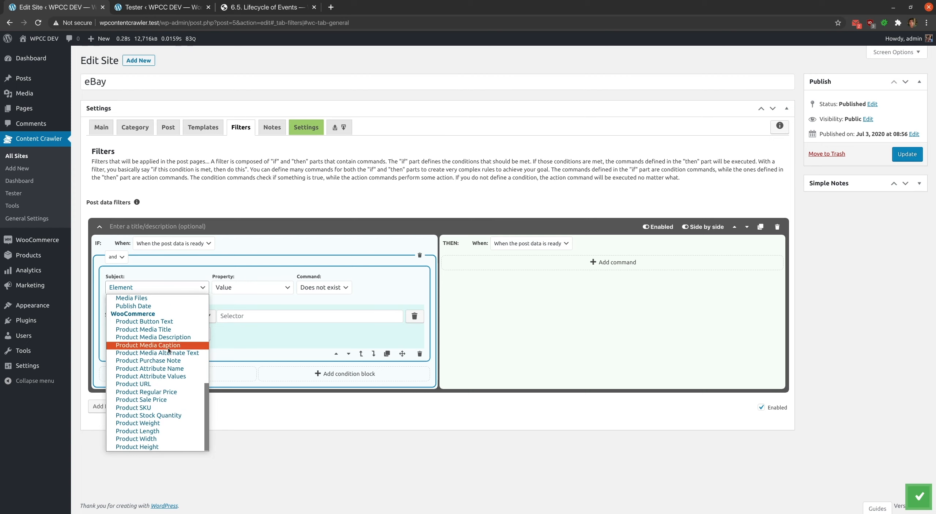
left_click(166, 392)
left_click(298, 287)
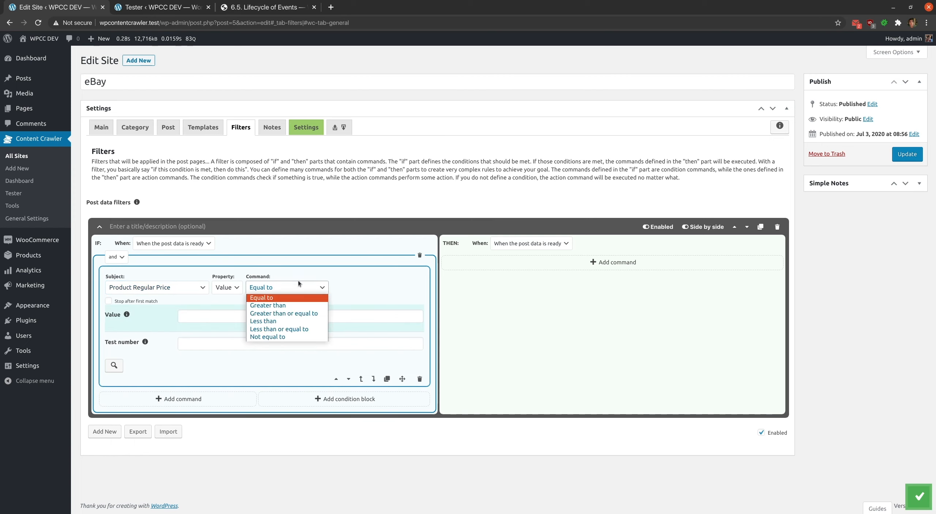
left_click(291, 305)
left_click(217, 316)
type("2000")
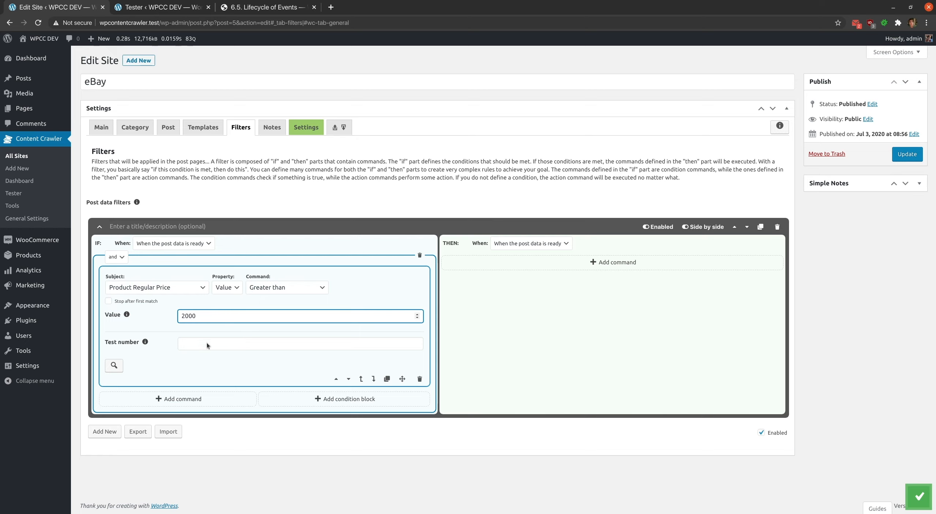
left_click(198, 379)
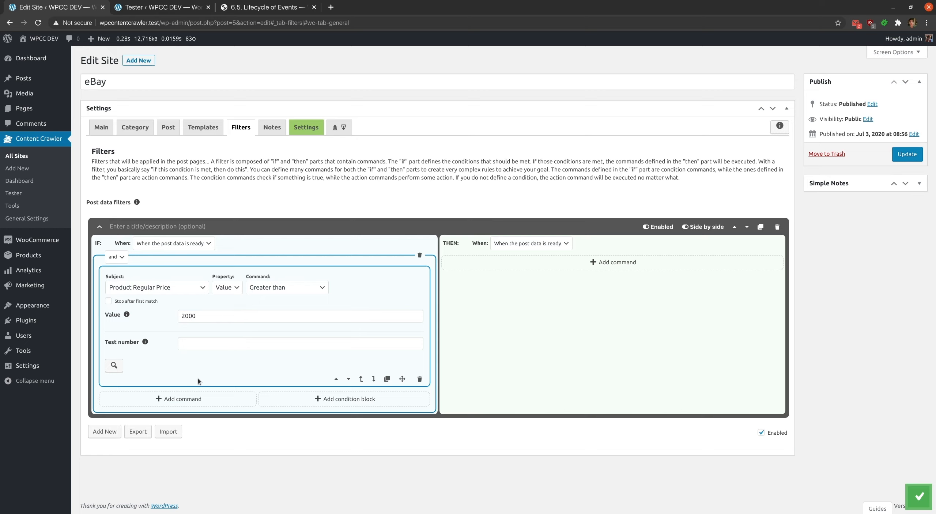
- Add a nested condition block below the regular price condition and set its operator to "or"
left_click(327, 402)
left_click(120, 372)
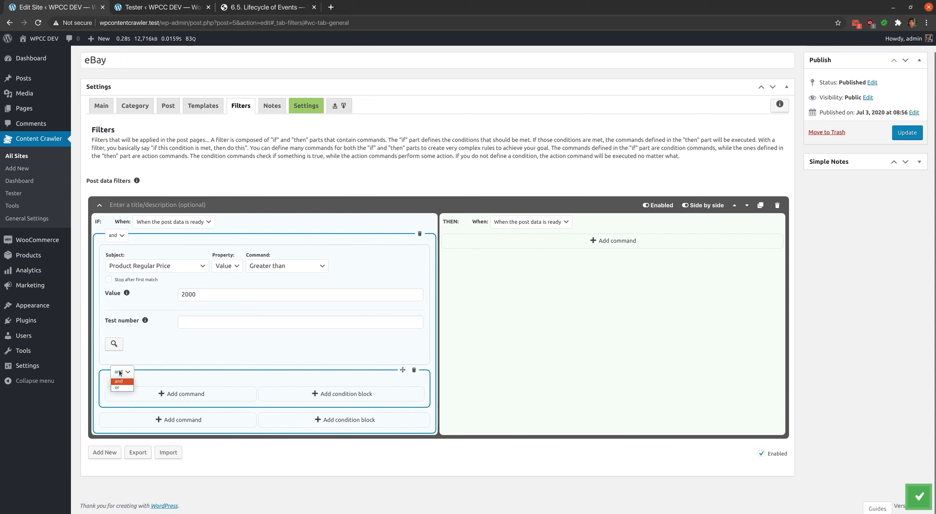
left_click(117, 387)
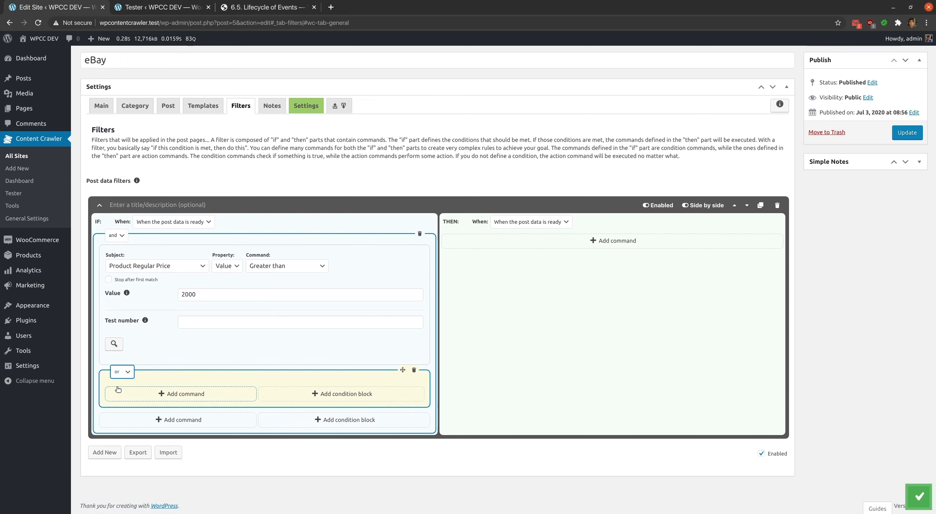
- In the nested "or" block, add a condition that the Product Attribute Values count is less than 10
left_click(183, 394)
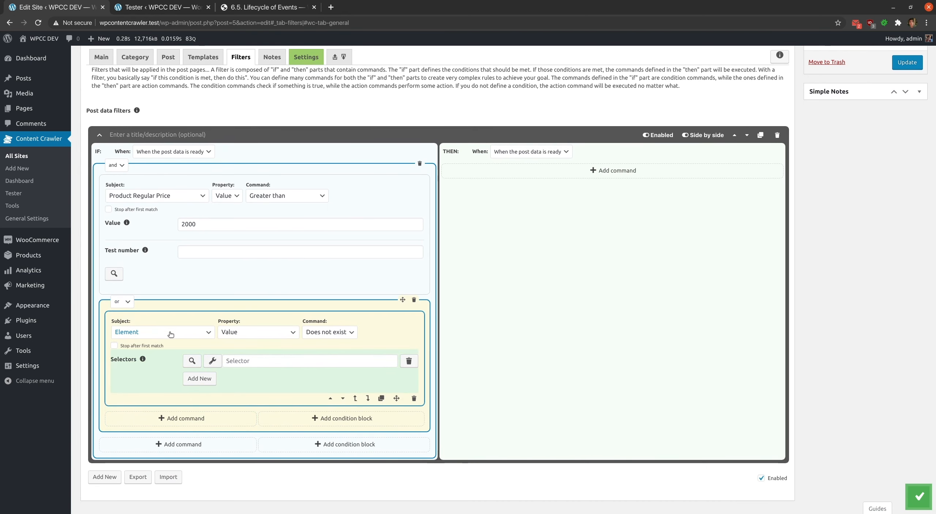
left_click(171, 335)
scroll(176, 392, "down", 8)
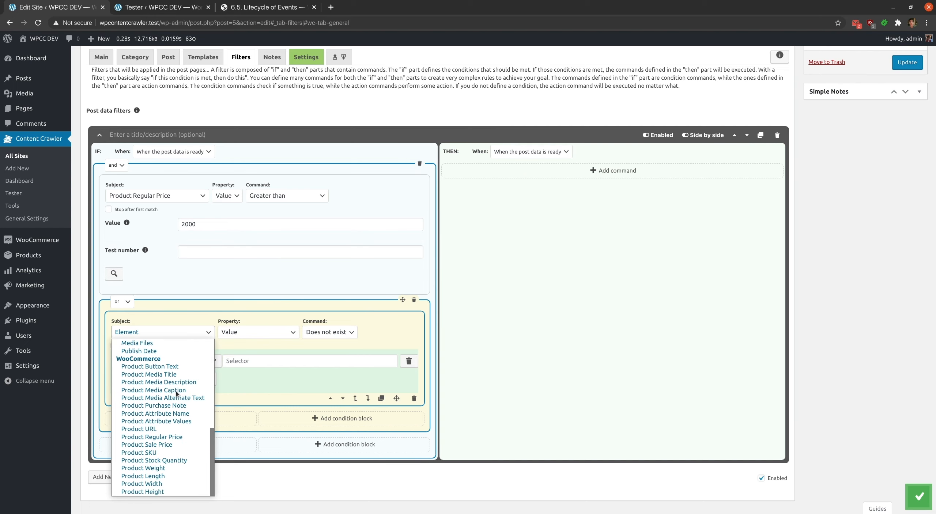
left_click(156, 421)
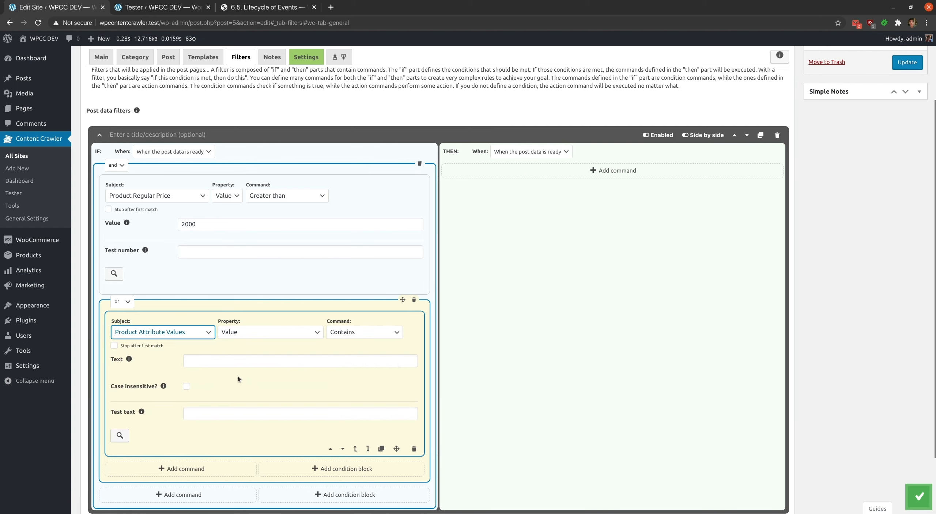
left_click(249, 335)
left_click(250, 352)
left_click(343, 332)
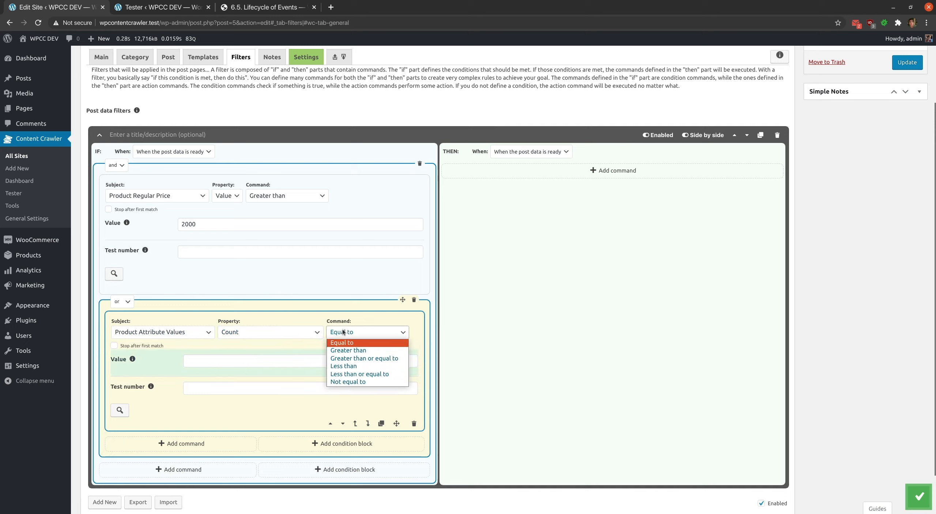
left_click(344, 366)
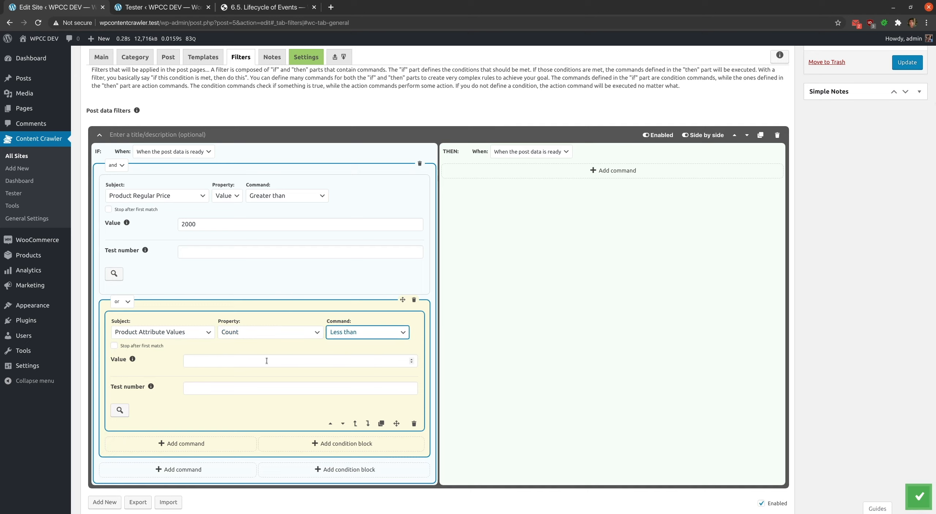
left_click(212, 359)
type("10")
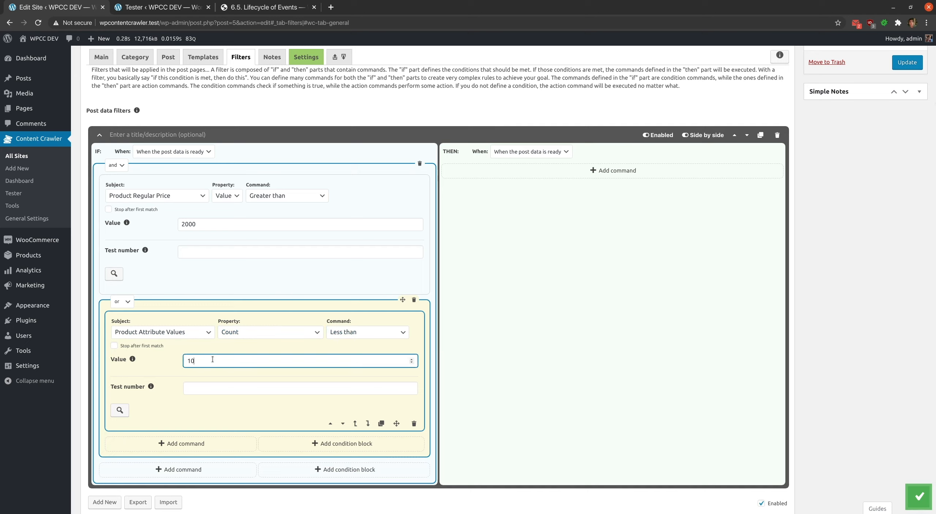
left_click(215, 402)
- Add a second condition to the "or" block that a Product Attribute Values value matches the regex "Apple"
scroll(215, 402, "down", 2)
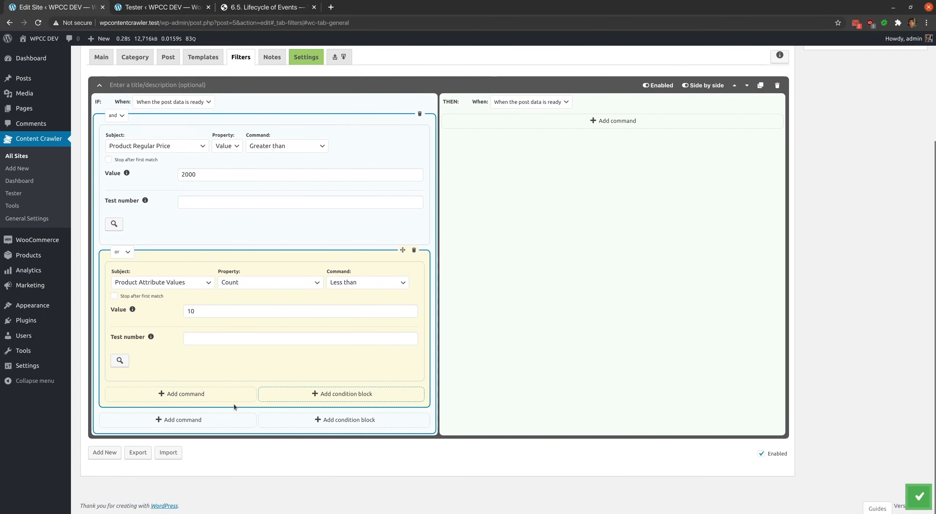
left_click(195, 397)
scroll(195, 397, "down", 2)
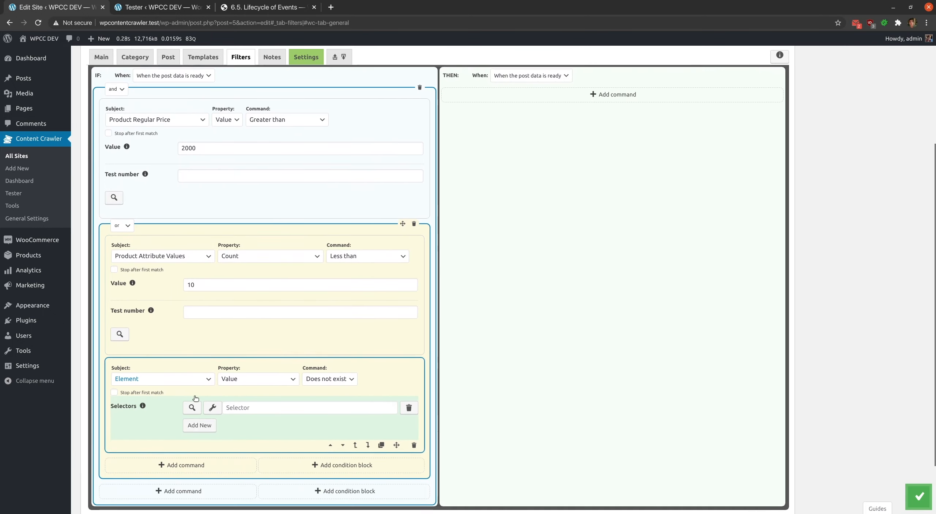
left_click(175, 364)
scroll(165, 319, "down", 8)
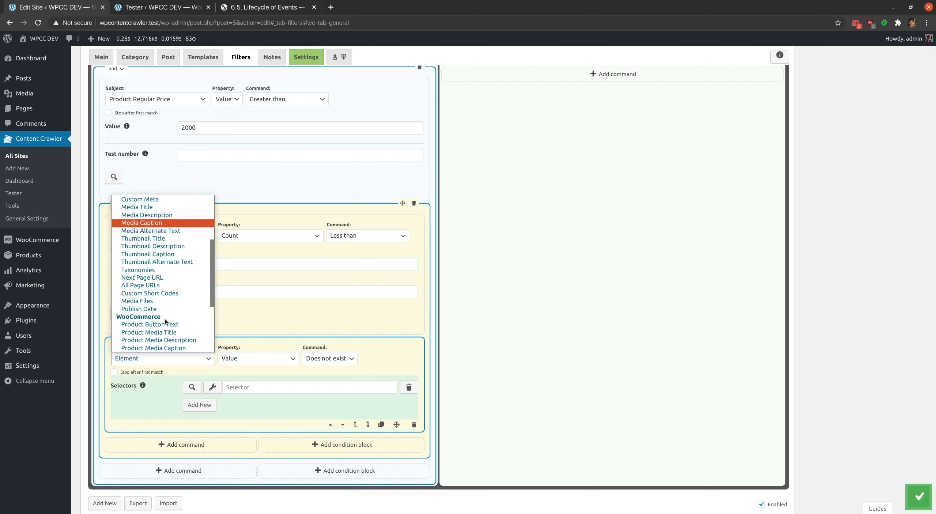
left_click(169, 288)
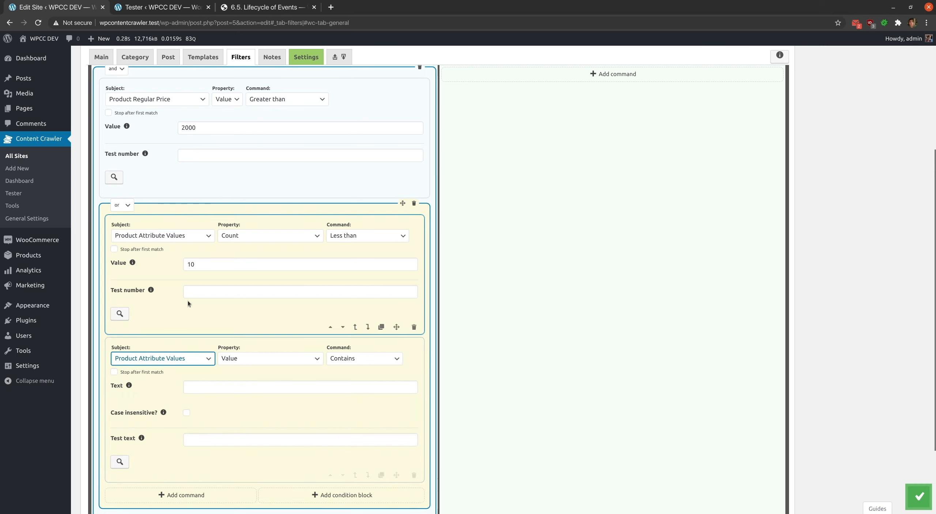
left_click(329, 360)
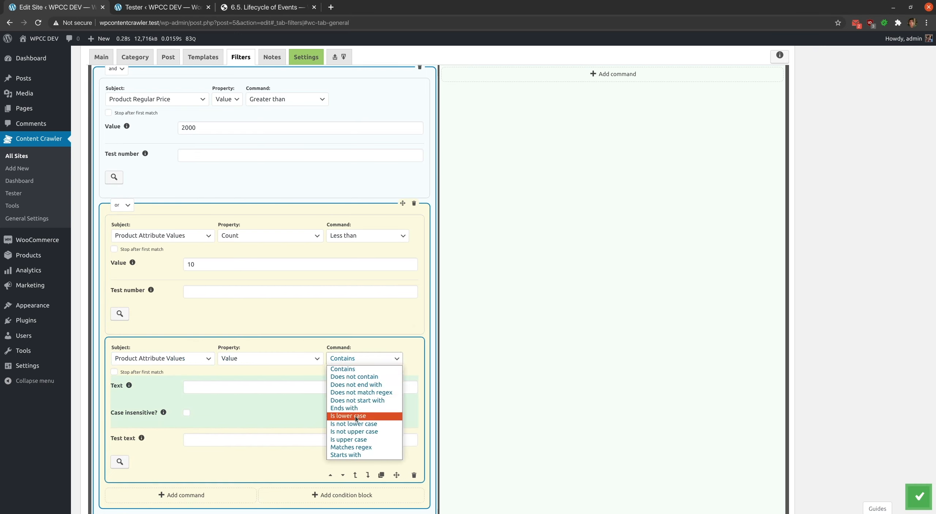
left_click(357, 451)
left_click(188, 388)
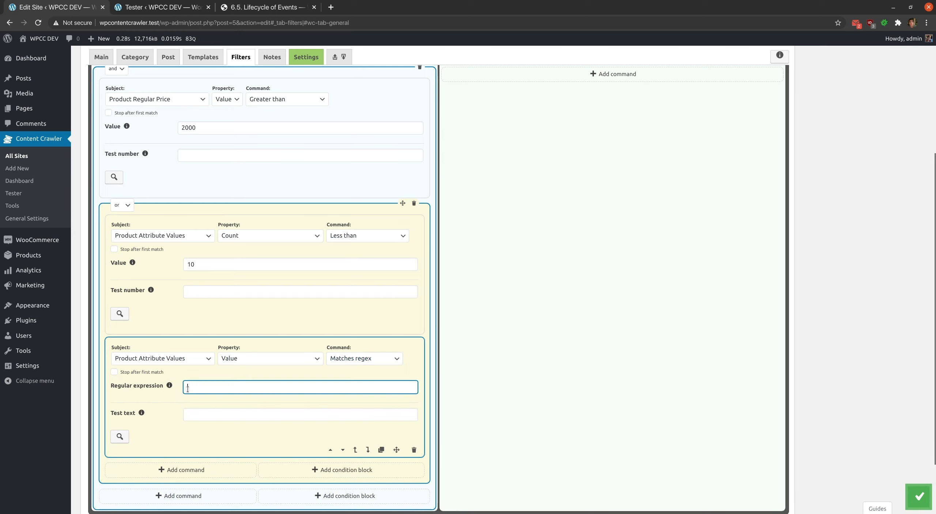
type("Apple")
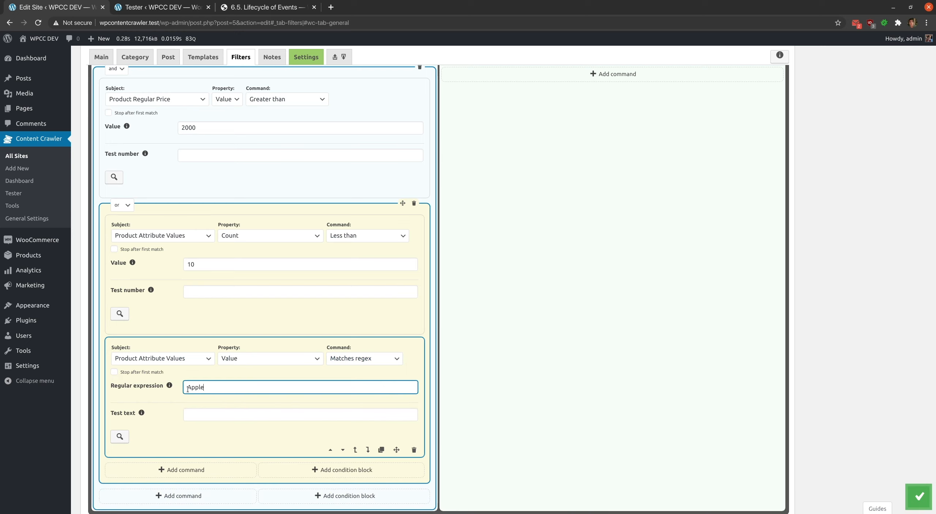
left_click(182, 400)
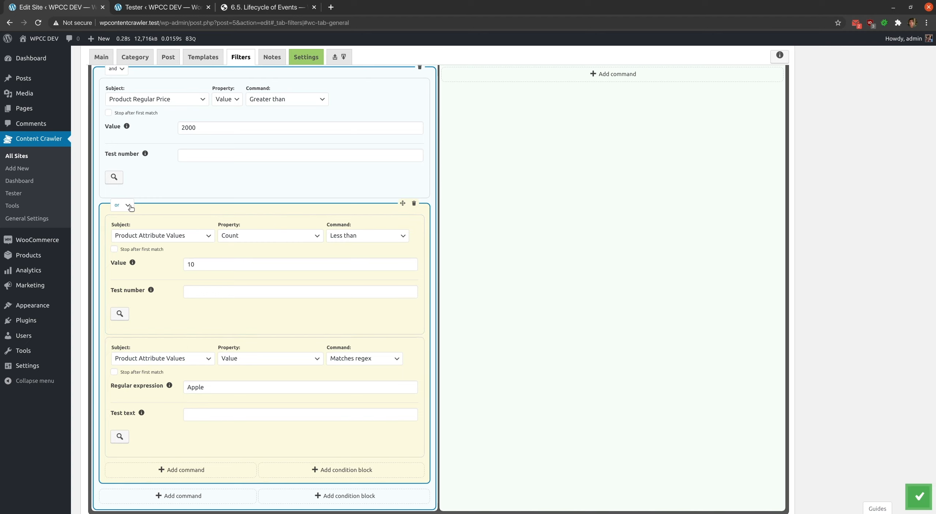
- Add a THEN command that calculates the Product Regular Price value with formula "x + 5" and precision 2
scroll(131, 208, "up", 3)
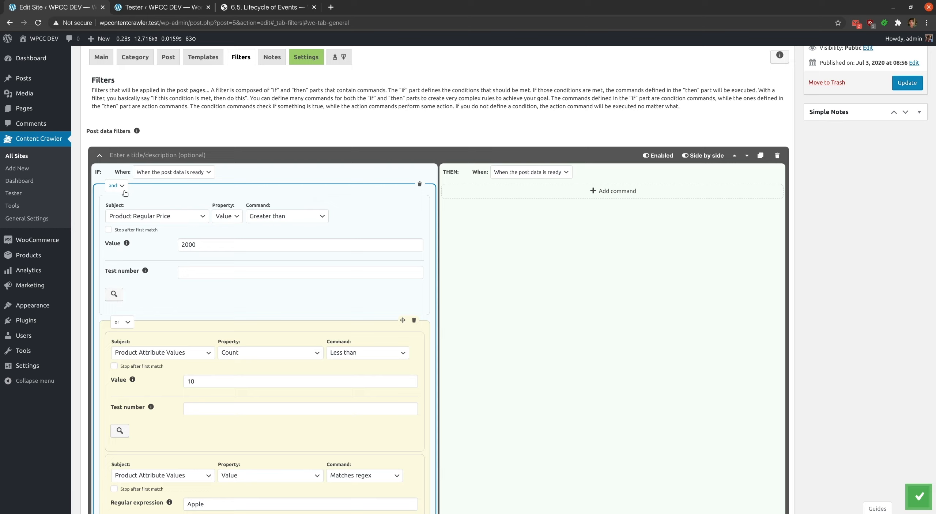
left_click(516, 190)
left_click(500, 201)
scroll(501, 263, "down", 5)
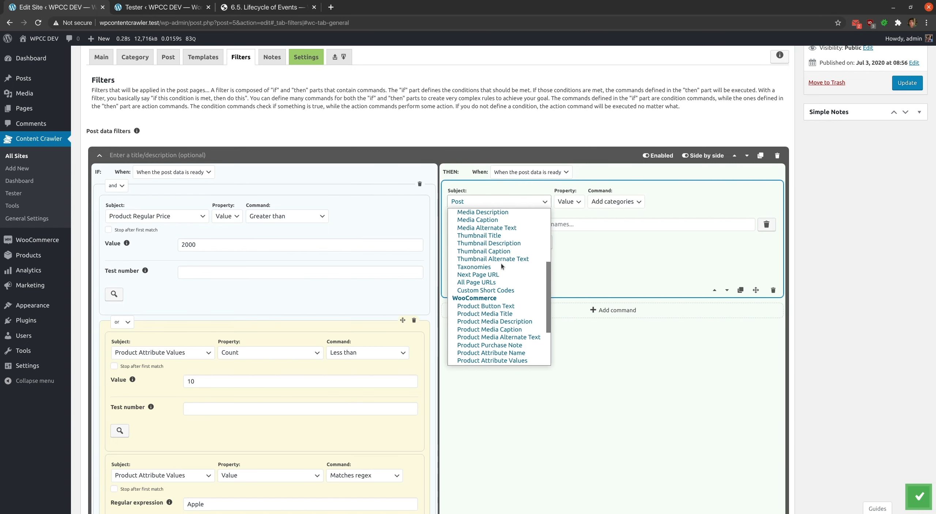
scroll(501, 263, "down", 2)
left_click(497, 309)
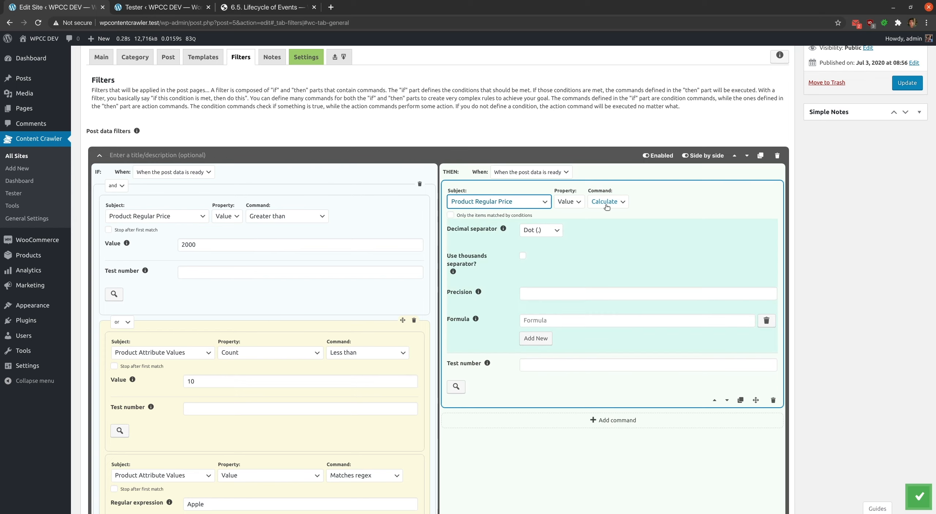
left_click(547, 323)
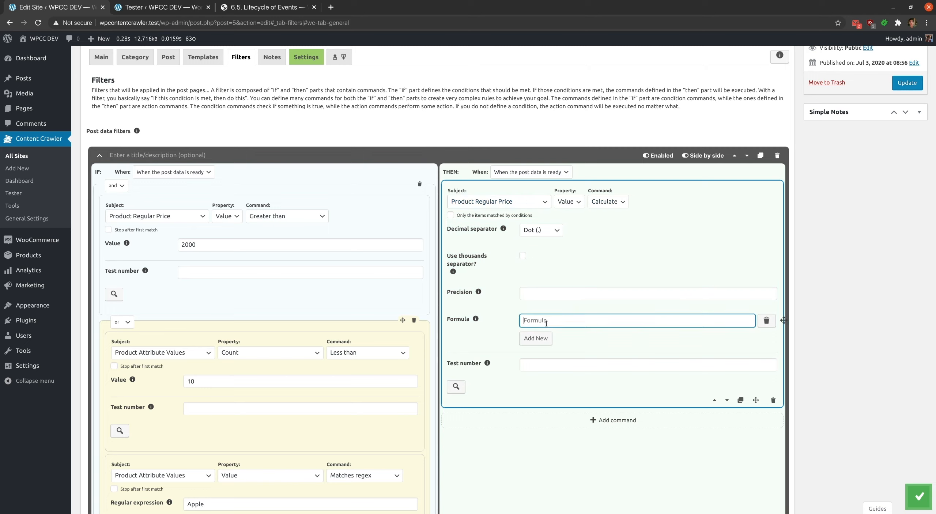
type("x + 5")
left_click(533, 292)
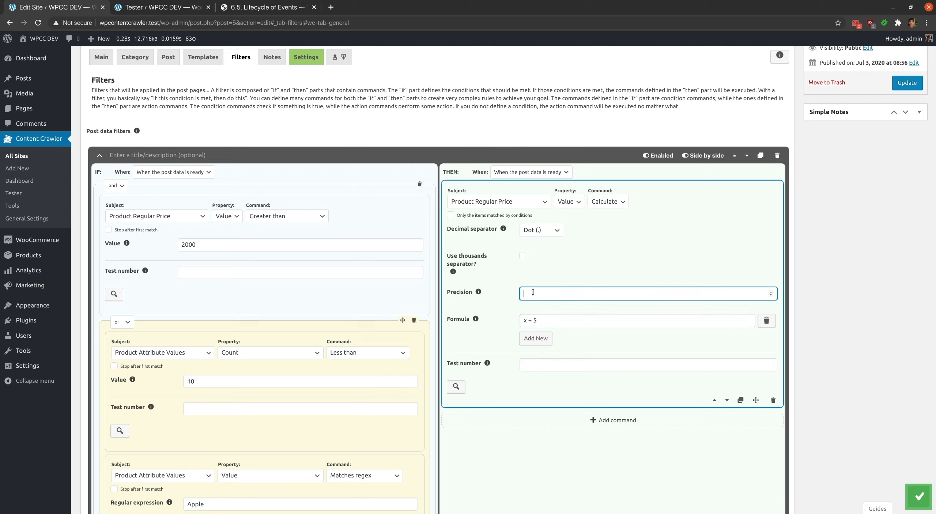
type("2")
left_click(495, 327)
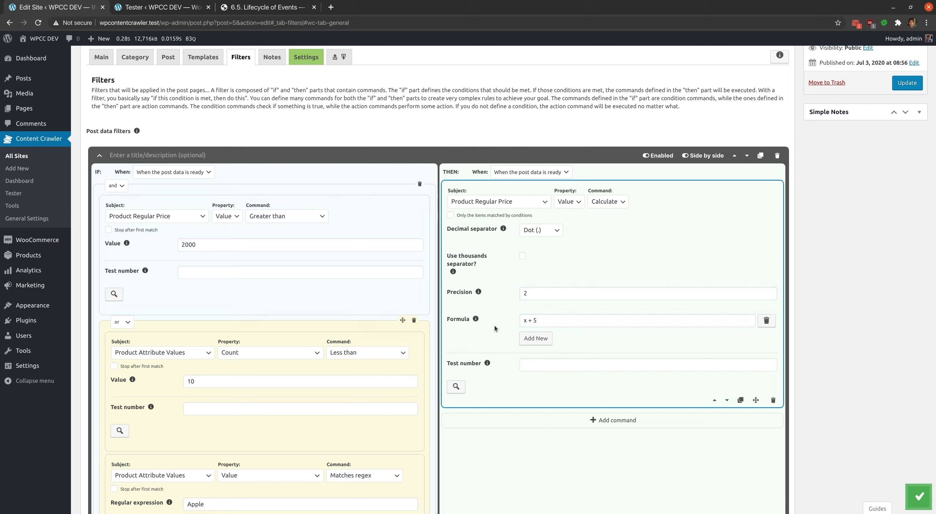
- Add a second THEN command to the post data filter that adds the tag "sale" to the post
scroll(494, 325, "down", 4)
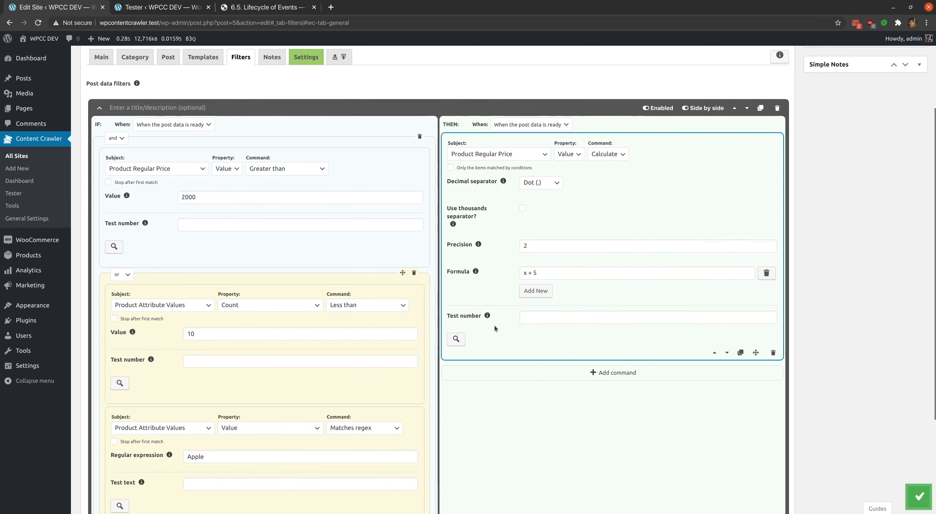
left_click(510, 283)
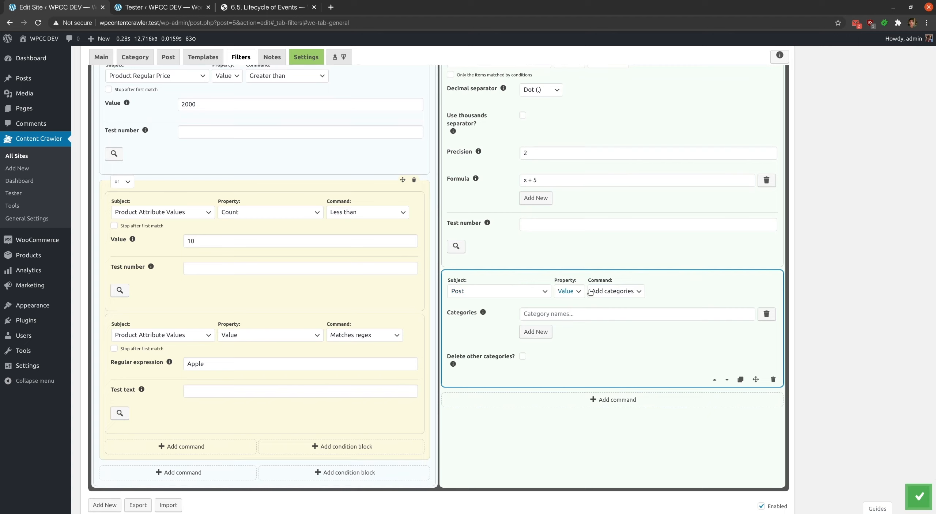
left_click(619, 293)
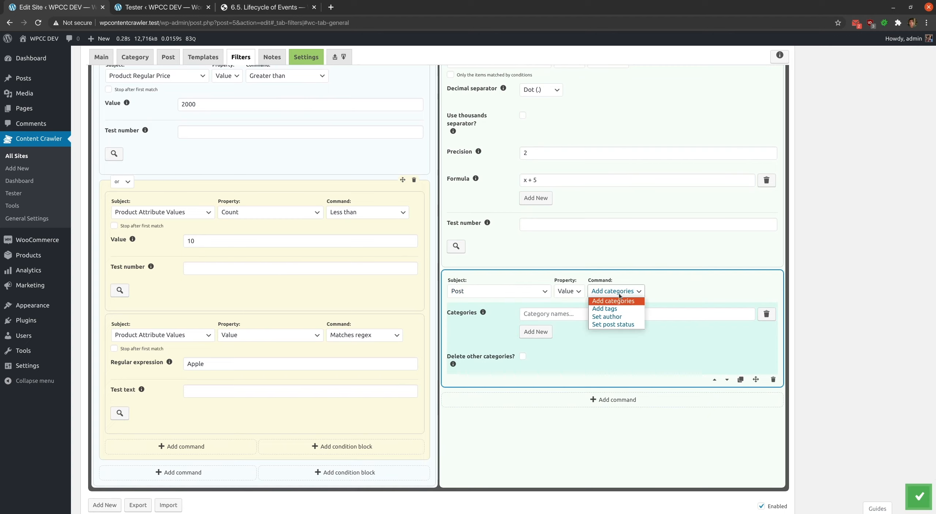
left_click(614, 312)
left_click(571, 313)
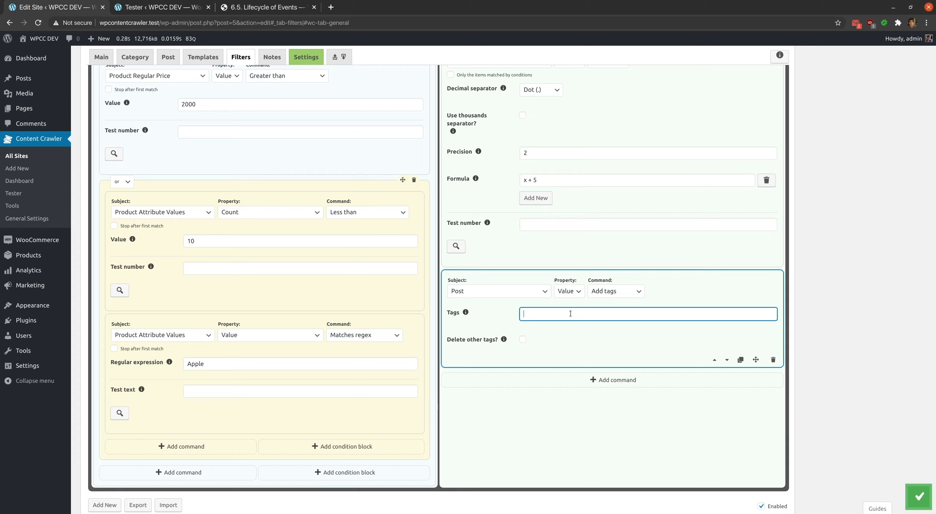
type("sale")
left_click(558, 339)
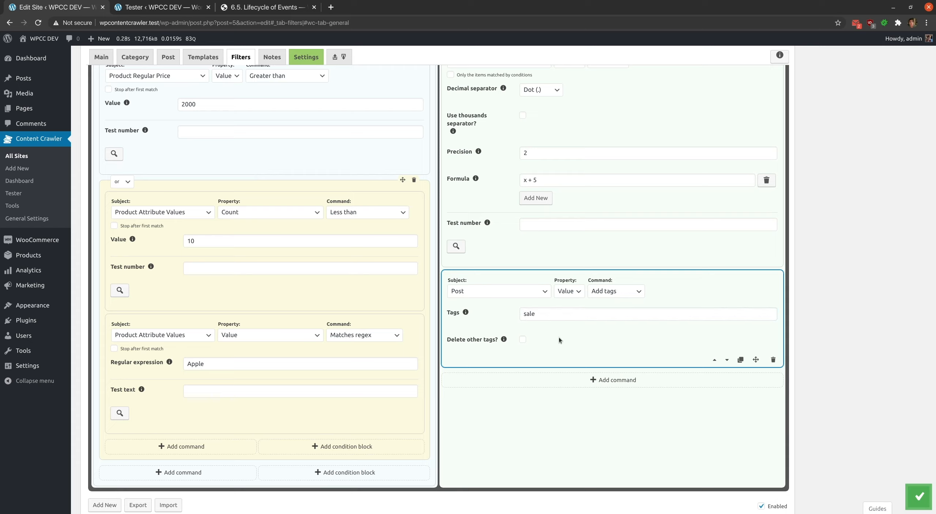
- Add a third THEN command that adds the post categories "Apple" and "Technology > Premium"
left_click(550, 379)
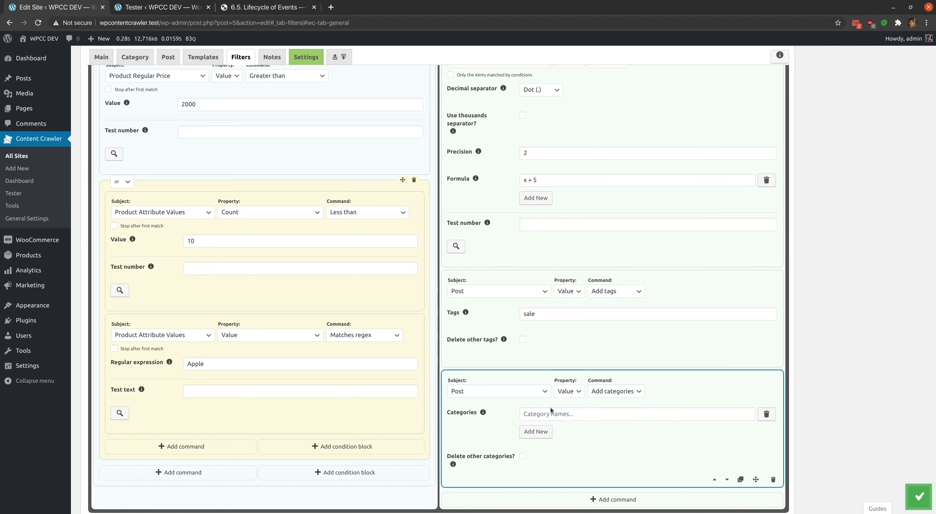
left_click(539, 414)
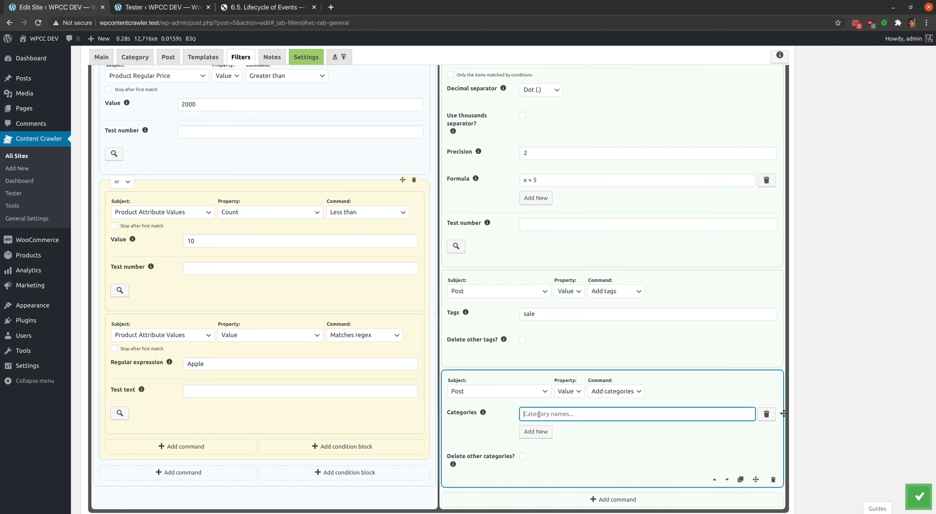
type("Apple")
left_click(536, 432)
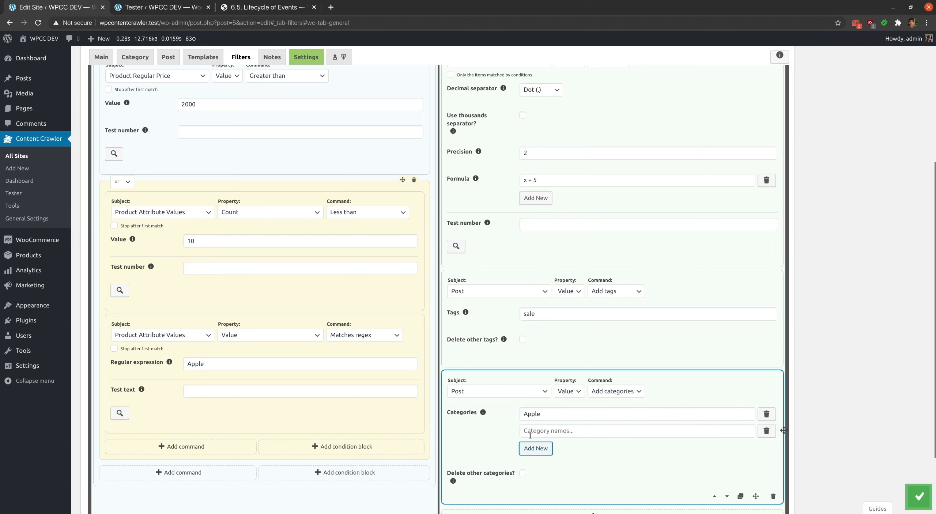
left_click(530, 432)
type("Te")
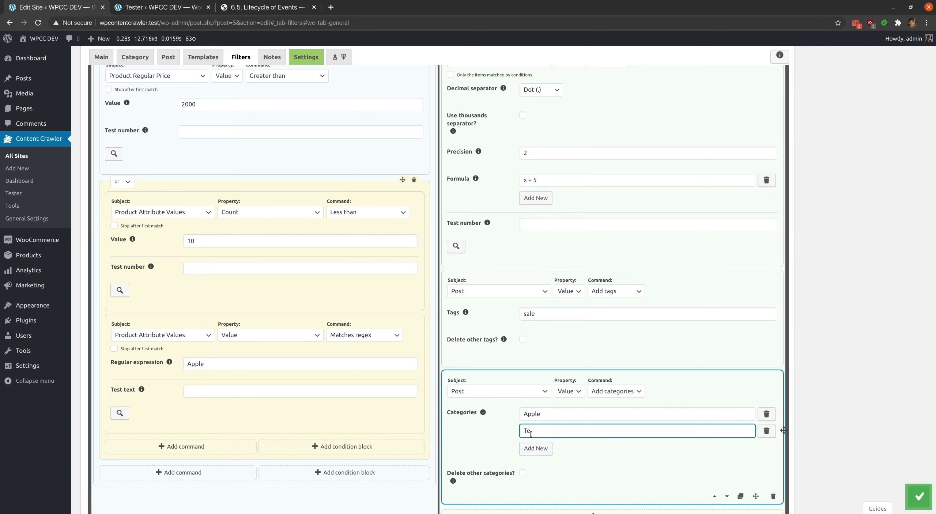
type("chnology > Premium")
scroll(531, 434, "down", 3)
left_click(563, 369)
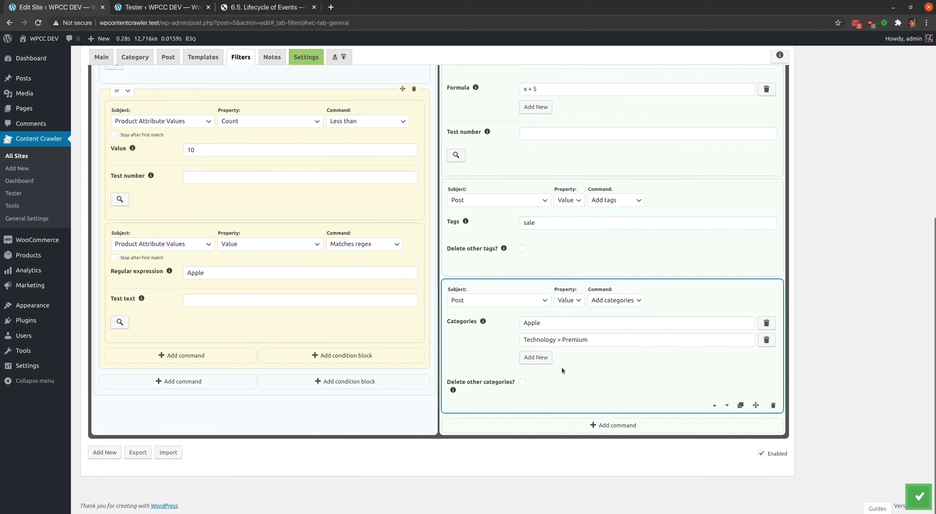
- Save the site settings and rerun the eBay post page test in the Site Tester
left_click(918, 497)
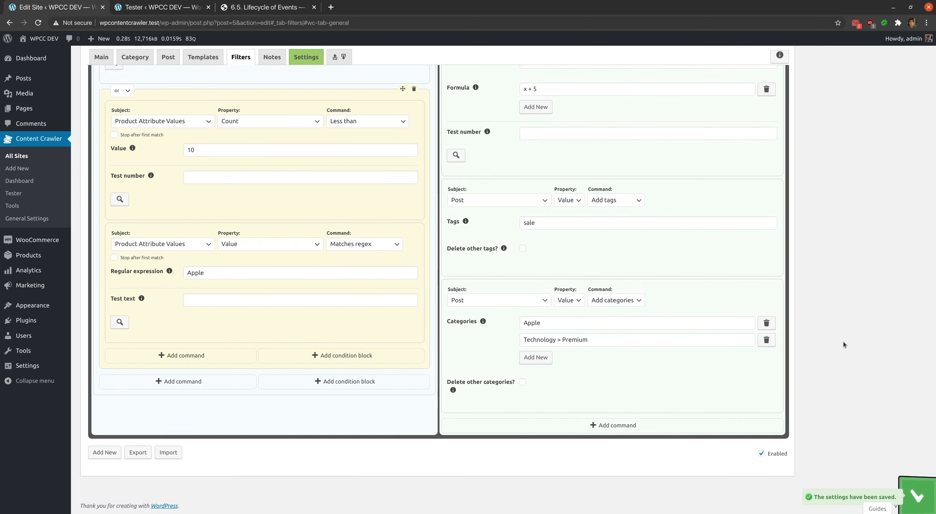
left_click(157, 7)
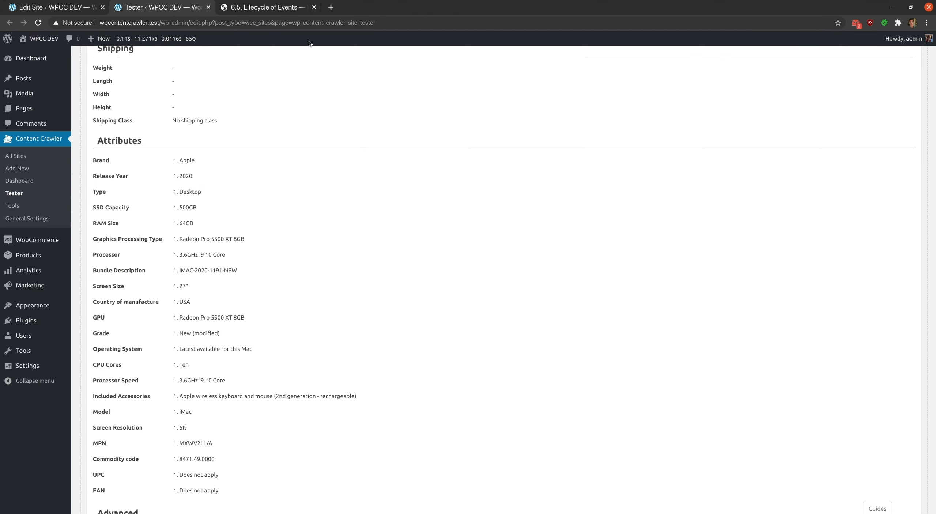
scroll(308, 41, "up", 10)
left_click(394, 77)
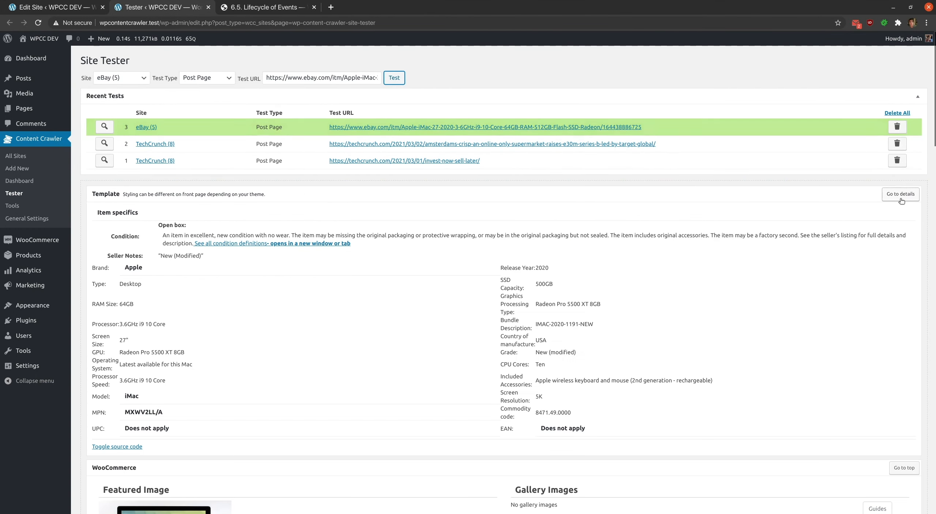
- Examine the filter setting explanations for the regular price condition and the nested "or" block, including their matched and denied subjects
scroll(503, 239, "down", 10)
scroll(503, 238, "down", 15)
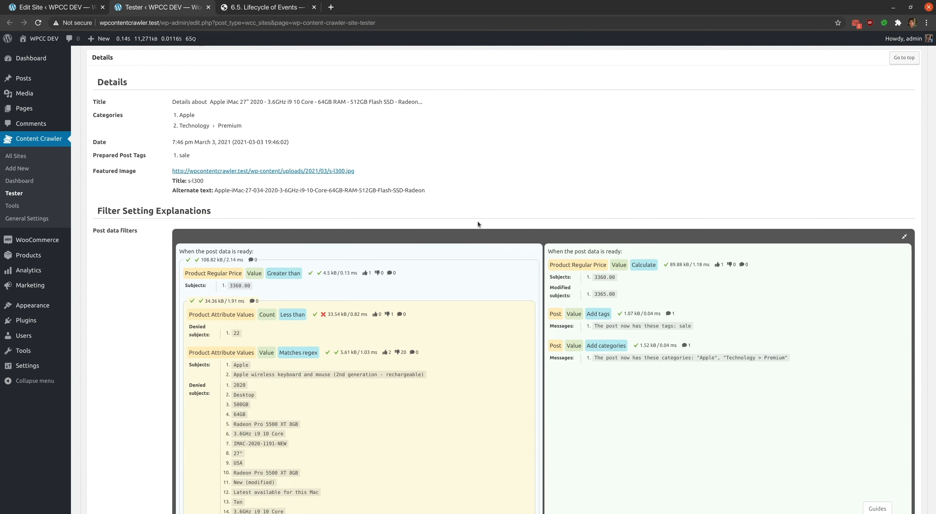
scroll(480, 216, "down", 2)
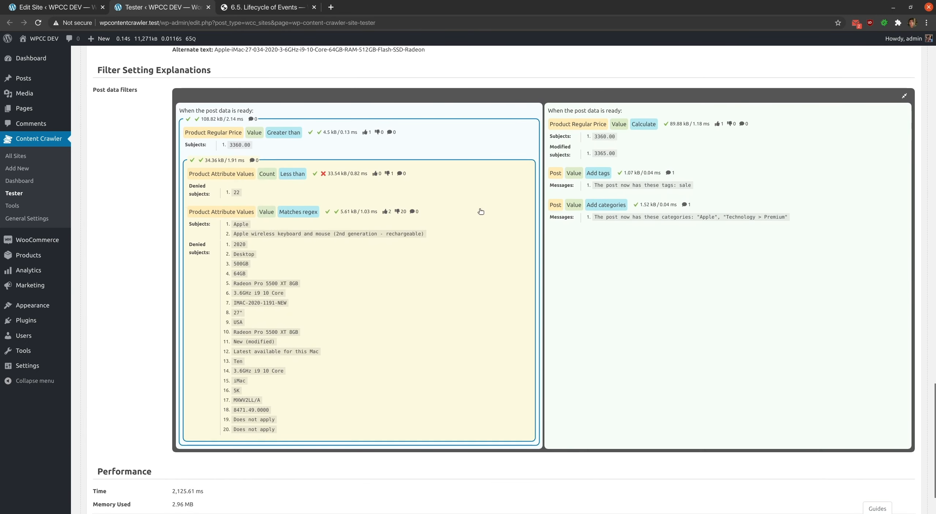
mouse_move(199, 118)
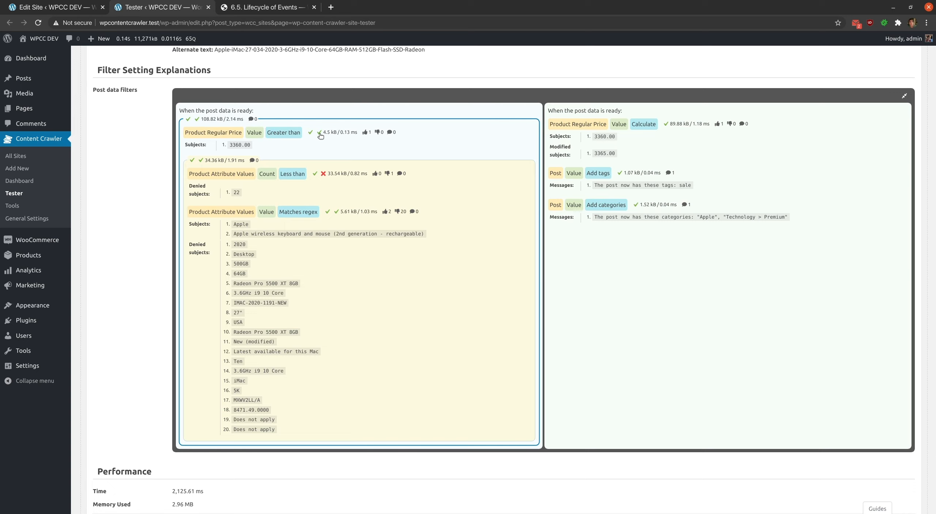
mouse_move(321, 135)
mouse_move(201, 161)
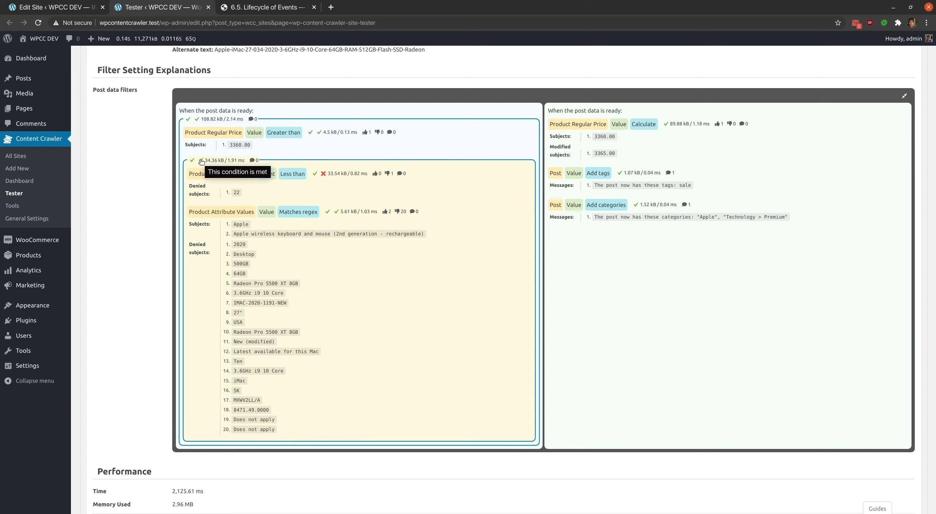
mouse_move(326, 175)
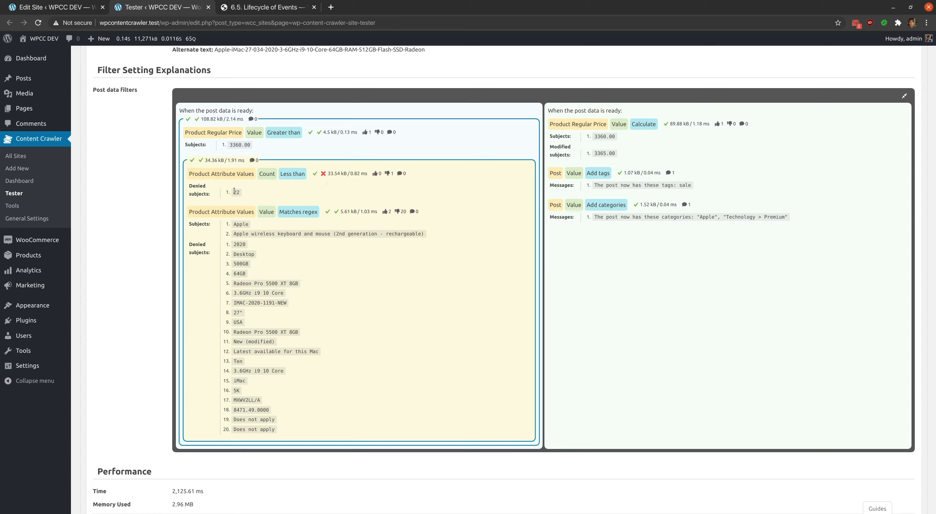
left_click_drag(234, 190, 245, 194)
left_click(275, 192)
left_click_drag(230, 224, 425, 234)
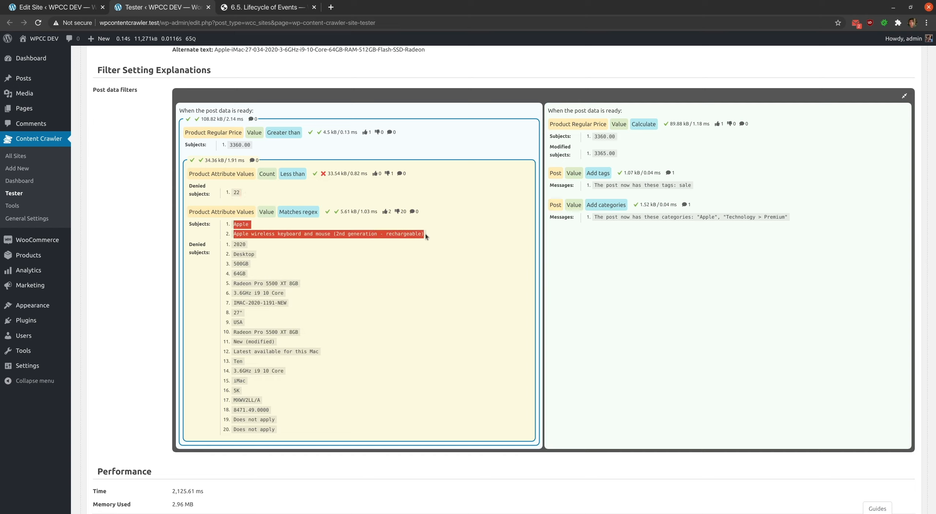
left_click(425, 234)
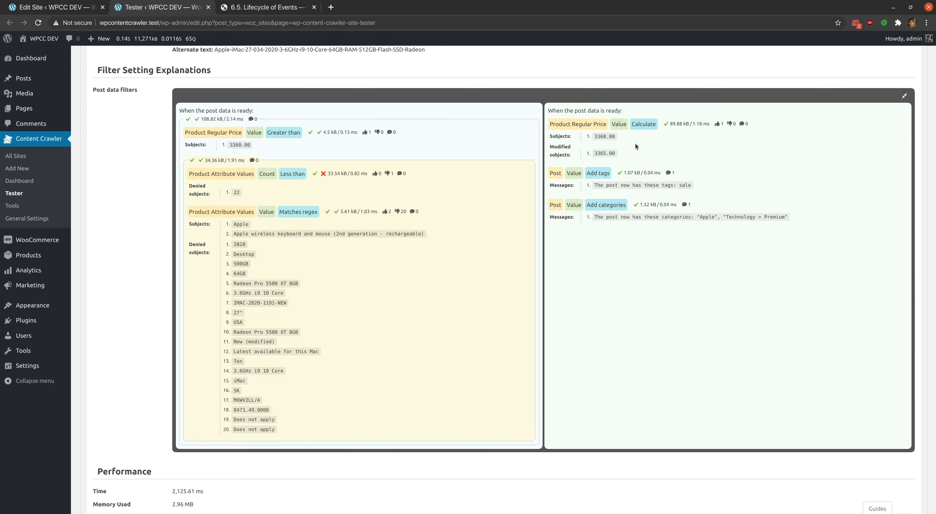
- Compare the tested product's regular price, prepared post tags and categories with the explanations of the three THEN commands
scroll(635, 147, "up", 15)
scroll(635, 146, "up", 9)
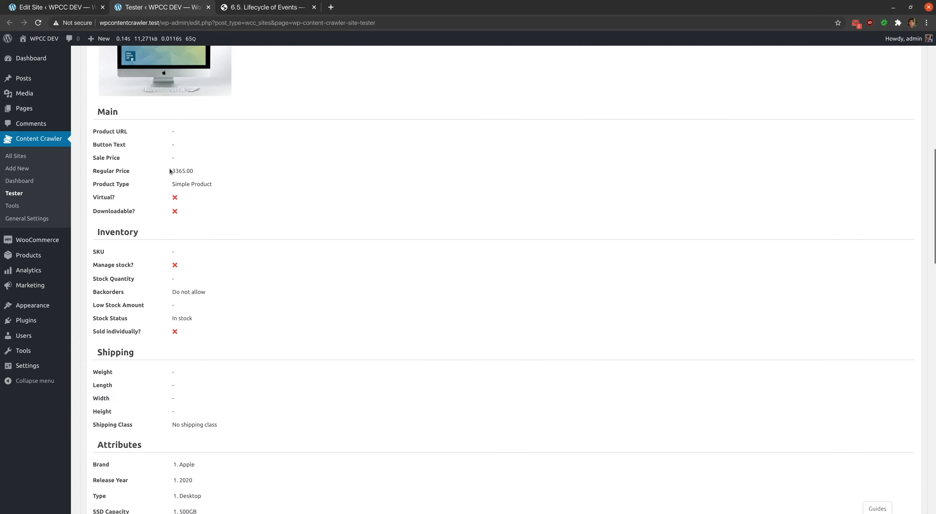
scroll(237, 167, "down", 20)
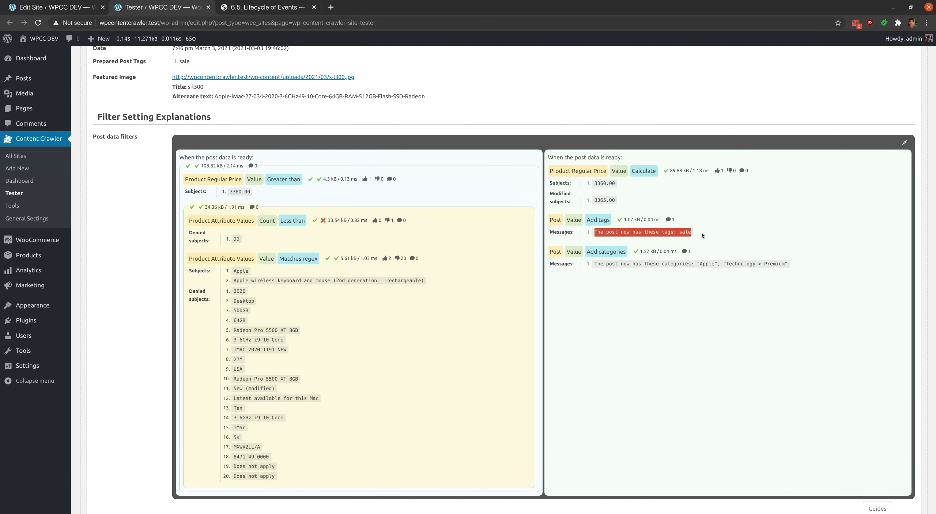
scroll(701, 232, "up", 2)
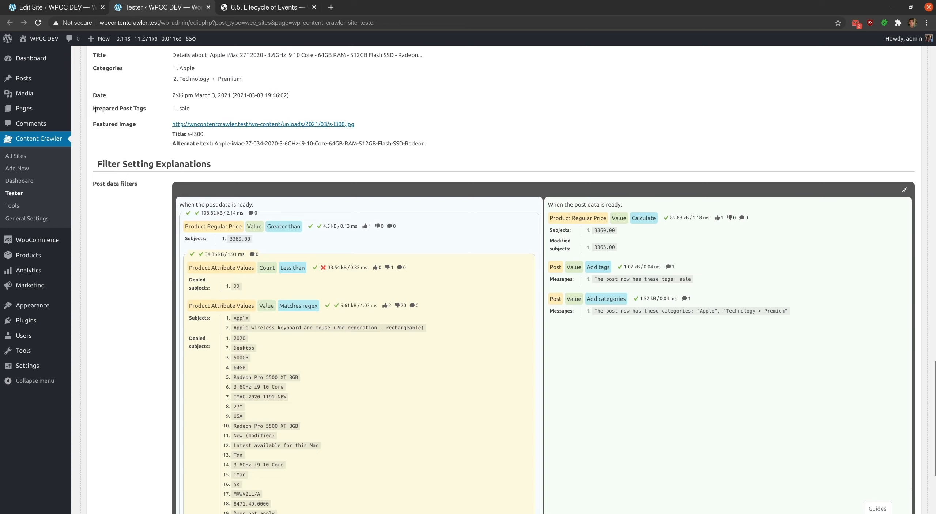
scroll(535, 214, "down", 3)
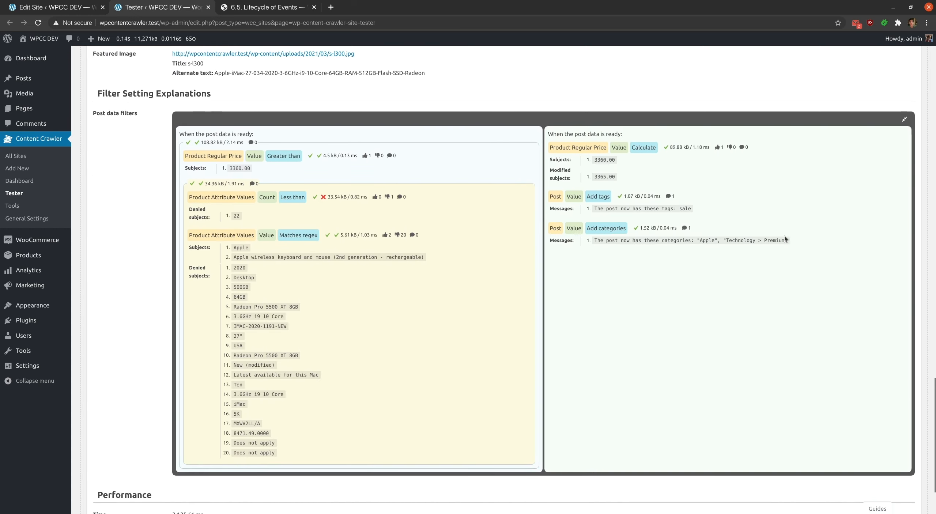
scroll(790, 236, "up", 5)
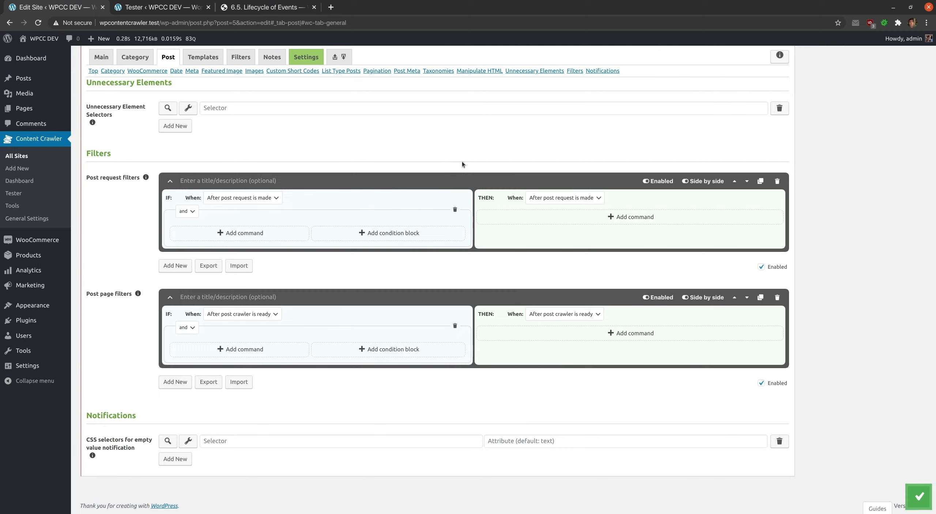
- In the post request filter, add a THEN command "Stop and delete the post" for the Crawling subject and save the settings
left_click(580, 221)
left_click(519, 227)
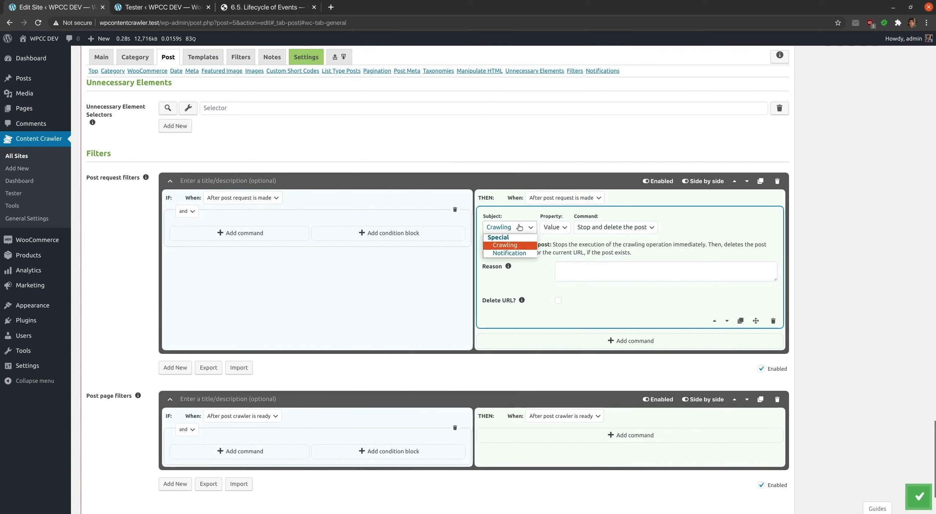
left_click(519, 228)
left_click(549, 228)
left_click(553, 237)
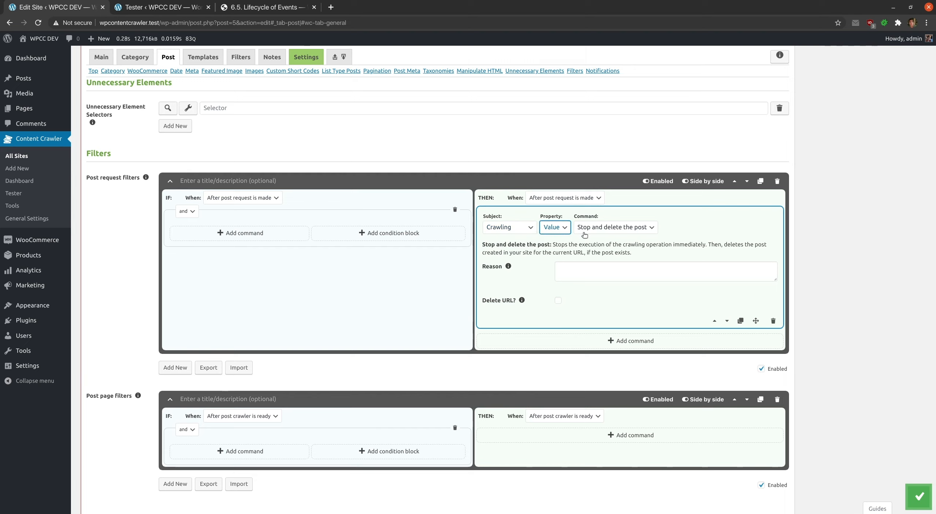
left_click(600, 230)
left_click(600, 237)
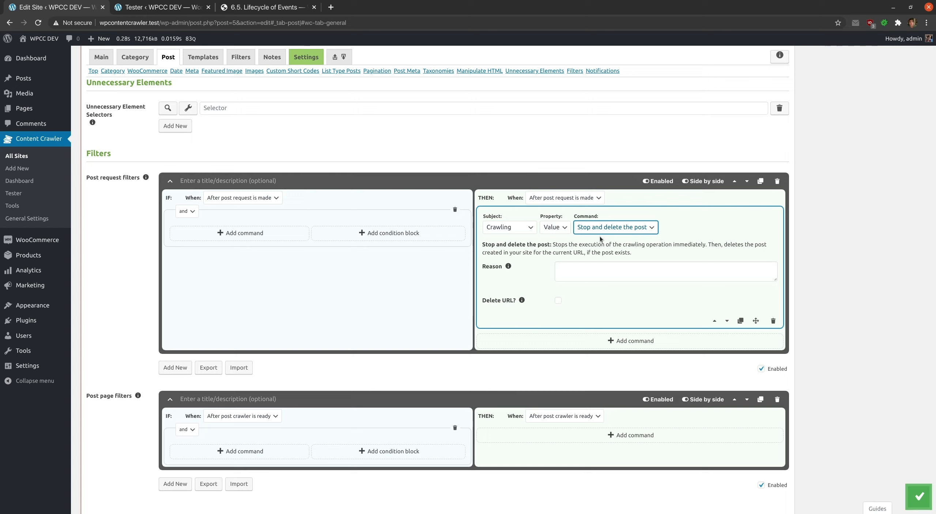
left_click(919, 496)
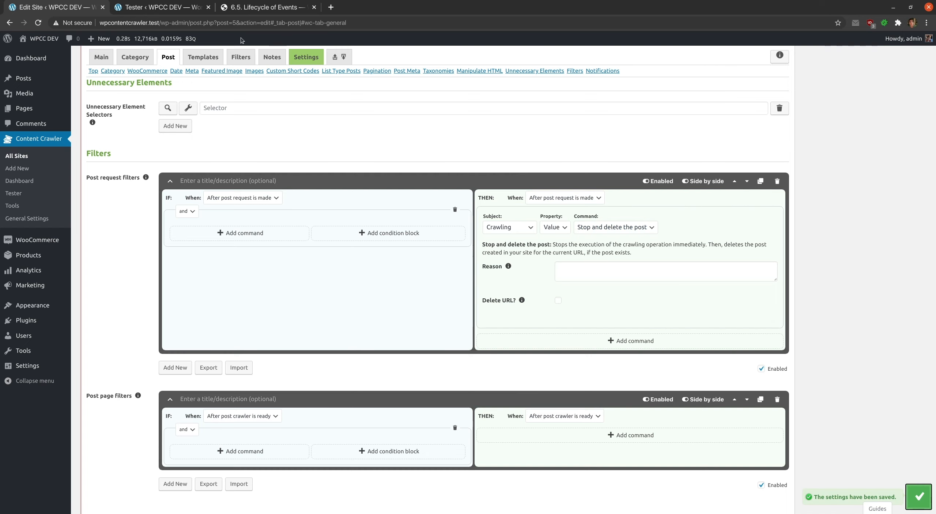
- Run the eBay post page test again in the Site Tester and read the details of the information message
left_click(182, 12)
scroll(385, 75, "up", 10)
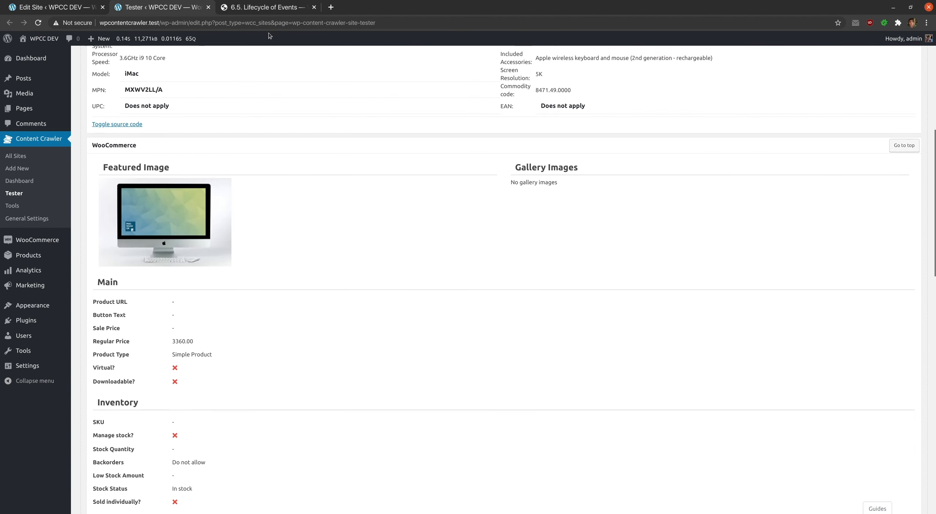
left_click(390, 77)
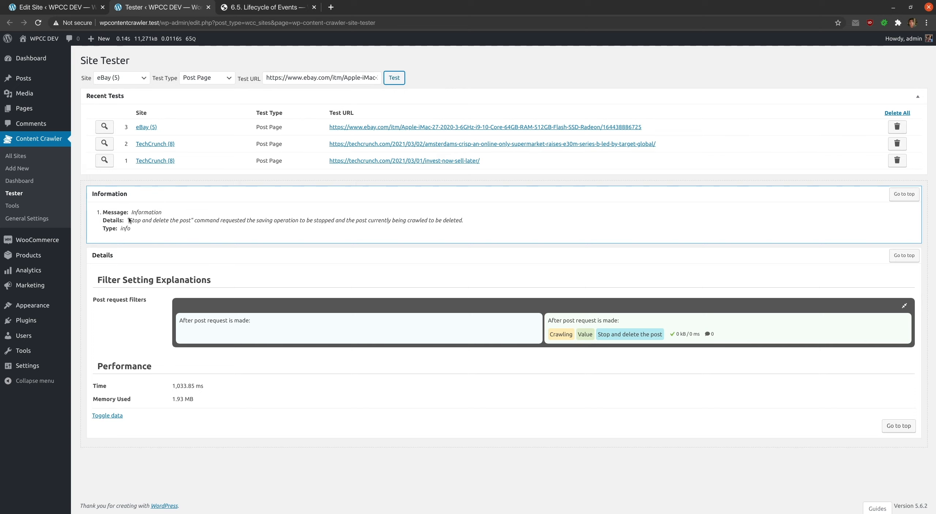
left_click_drag(127, 220, 512, 221)
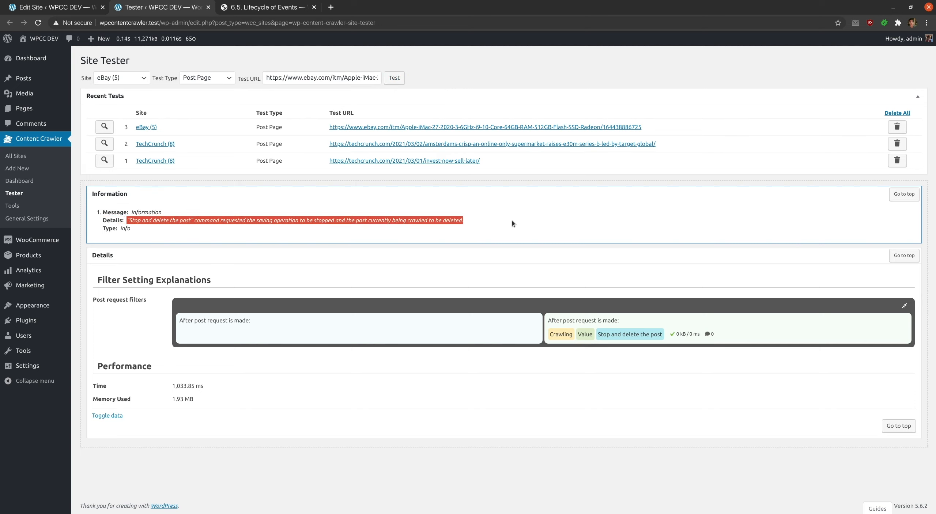
left_click(513, 221)
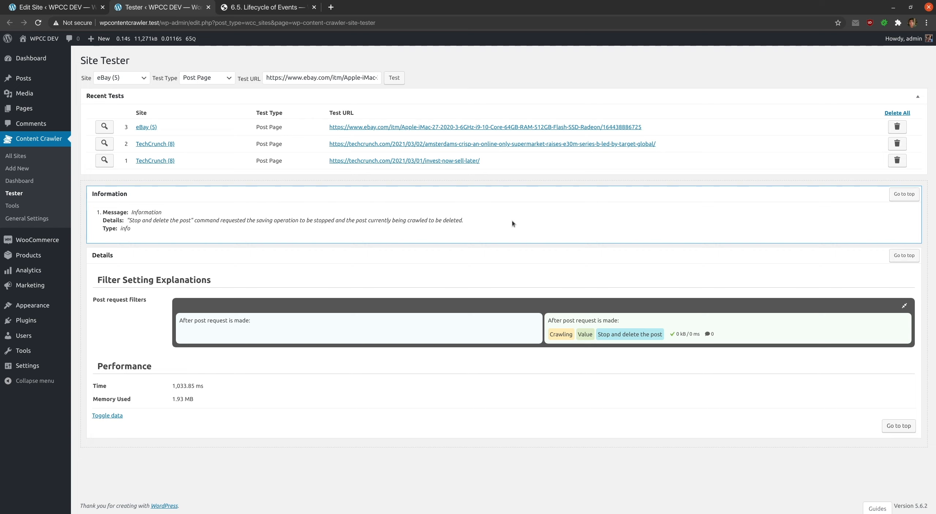
- Enter "For testing purposes" as the reason of the "Stop and delete the post" command in the eBay site settings and save
left_click(61, 5)
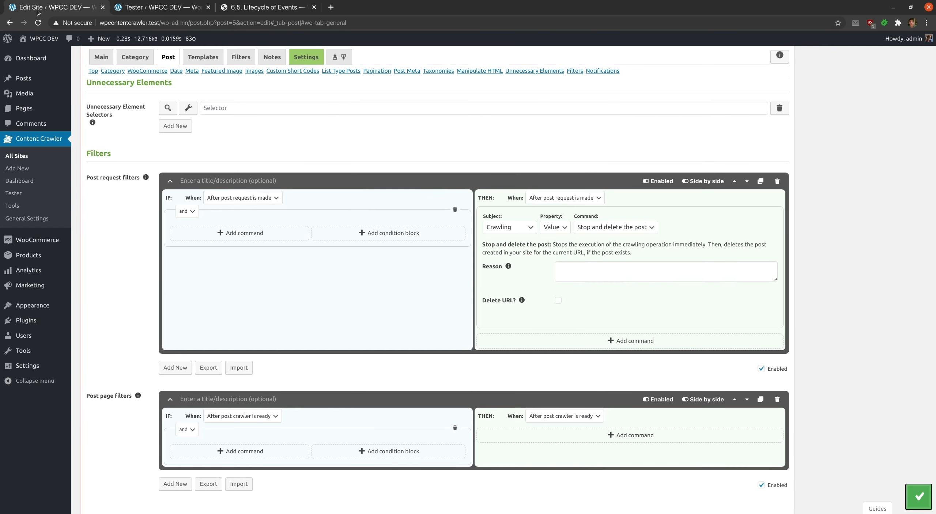
left_click(581, 271)
type("For t")
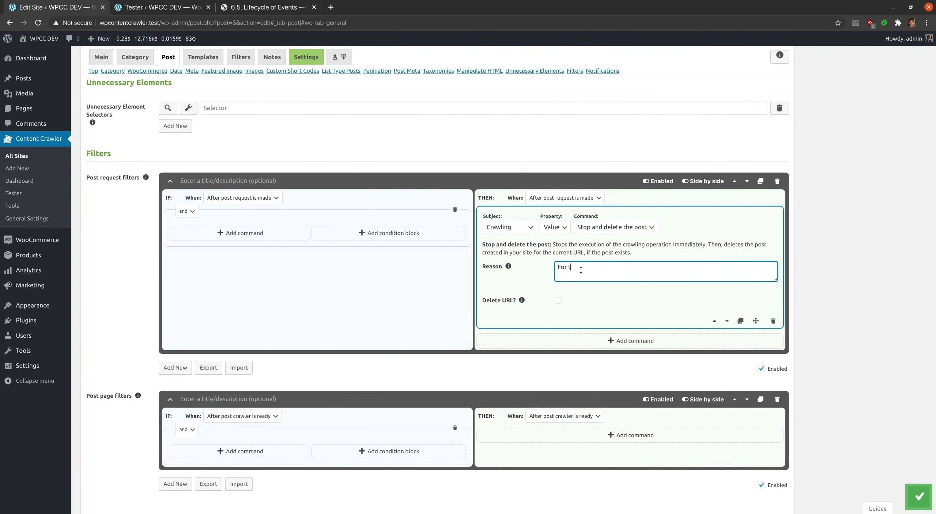
type("esting purposes")
left_click(920, 494)
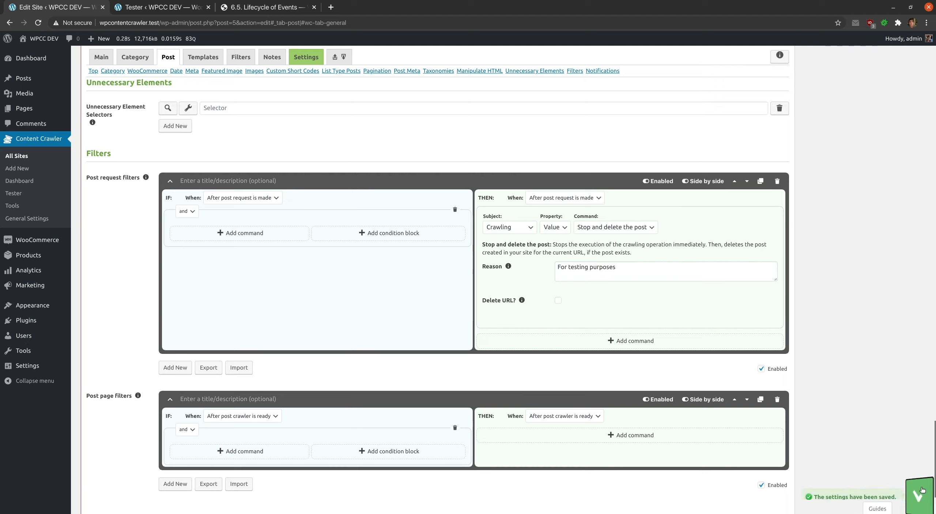
- Run the eBay post page test again in the Site Tester and read the reason given in the information message
left_click(161, 7)
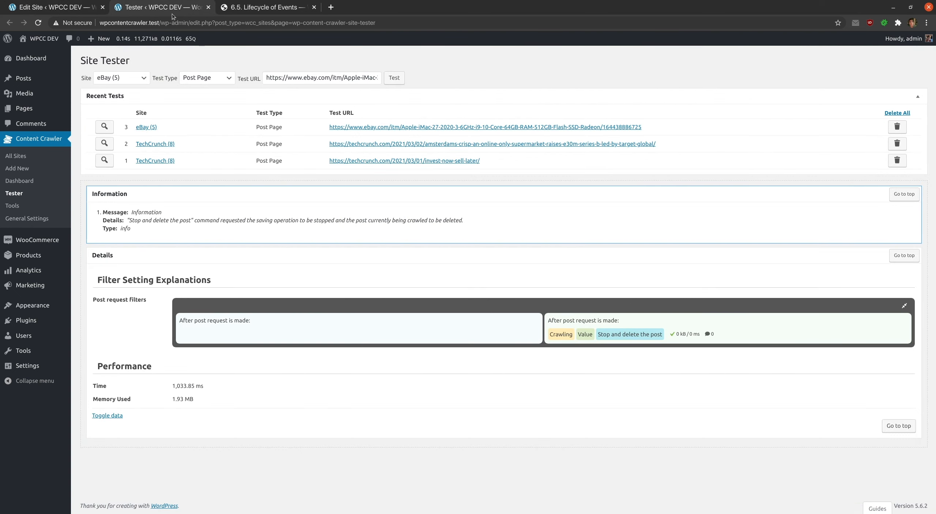
left_click(388, 82)
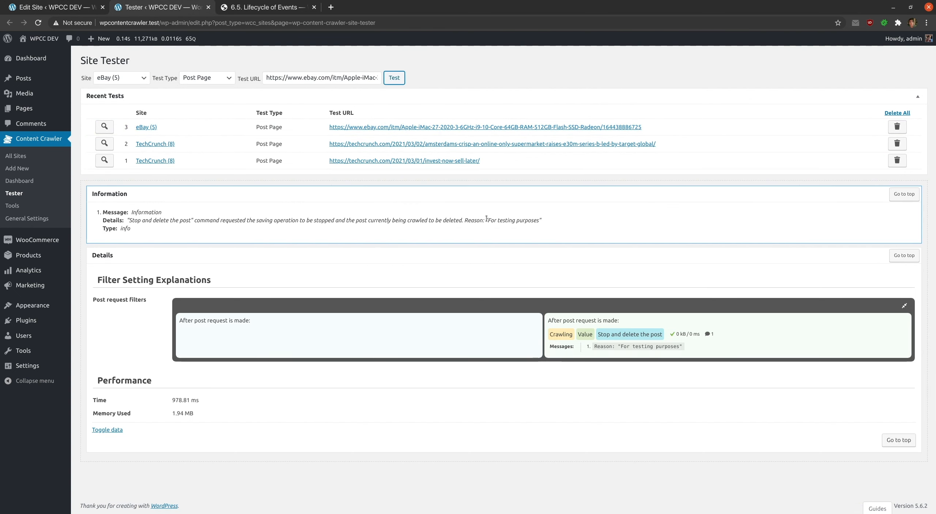
left_click_drag(488, 219, 542, 219)
left_click(563, 224)
- In the eBay post request filter, add an IF condition with subject Crawling, property Value and command "Is recrawling"
left_click(74, 9)
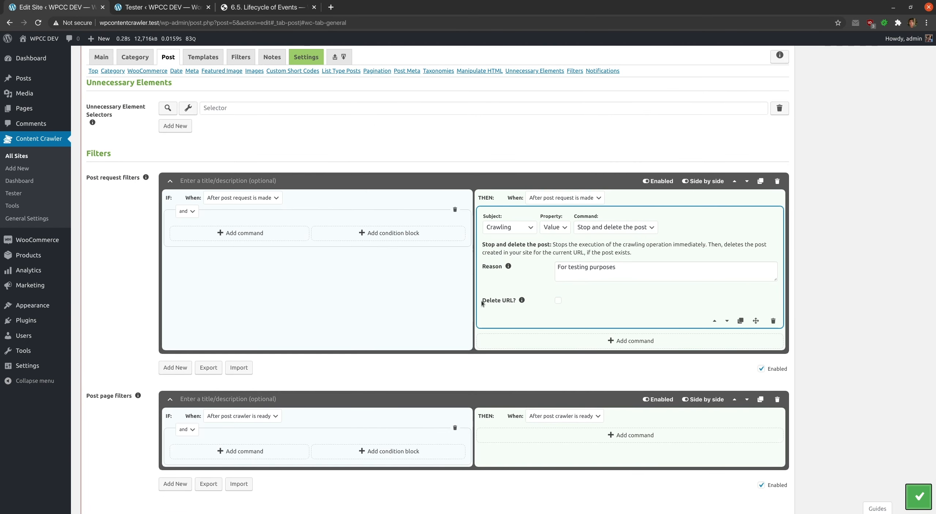
left_click_drag(482, 302, 512, 307)
left_click(509, 307)
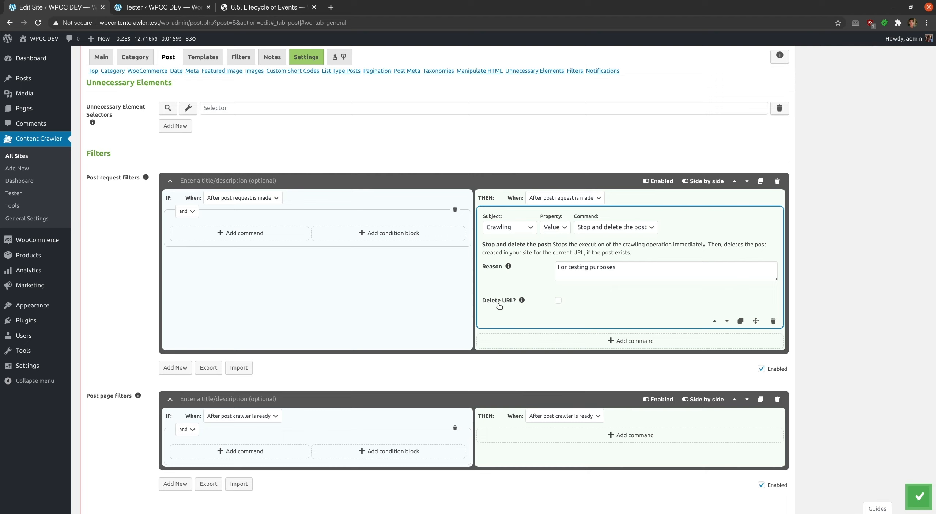
left_click(240, 233)
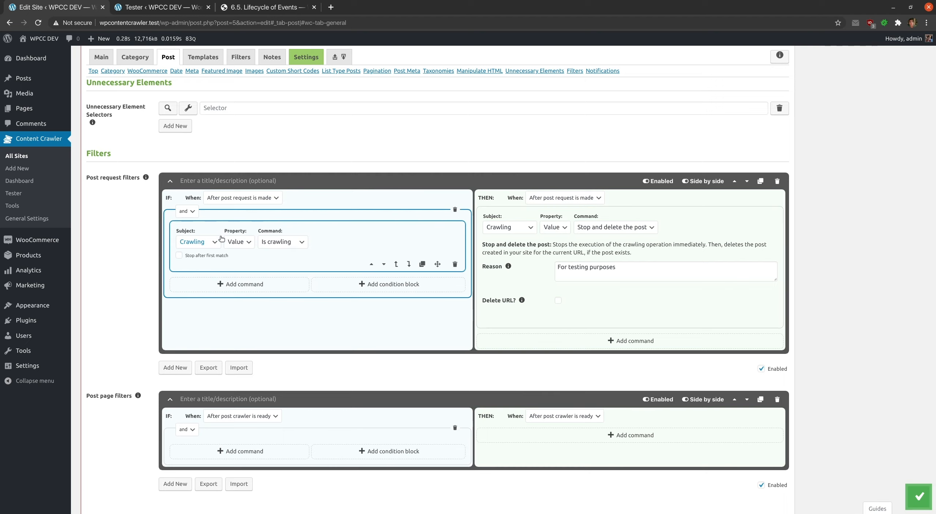
left_click(201, 242)
left_click(198, 260)
left_click(239, 242)
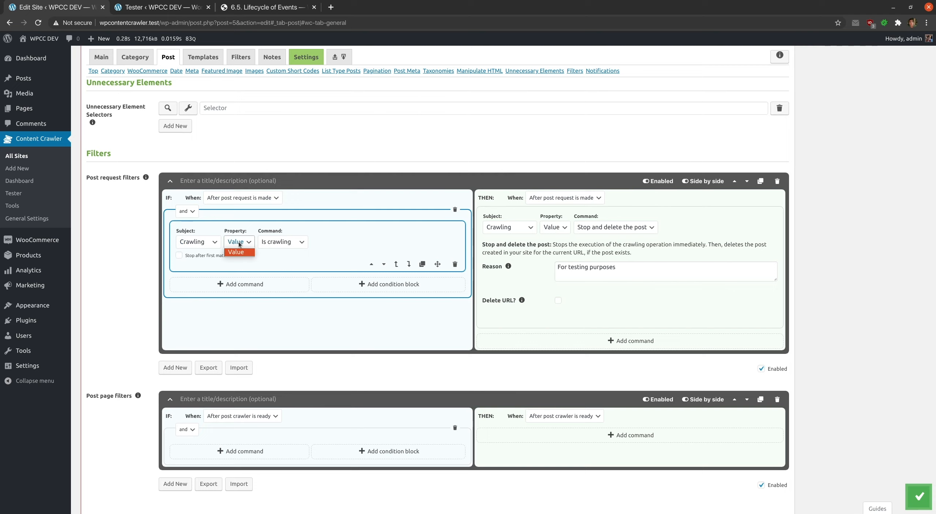
left_click(237, 251)
left_click(283, 242)
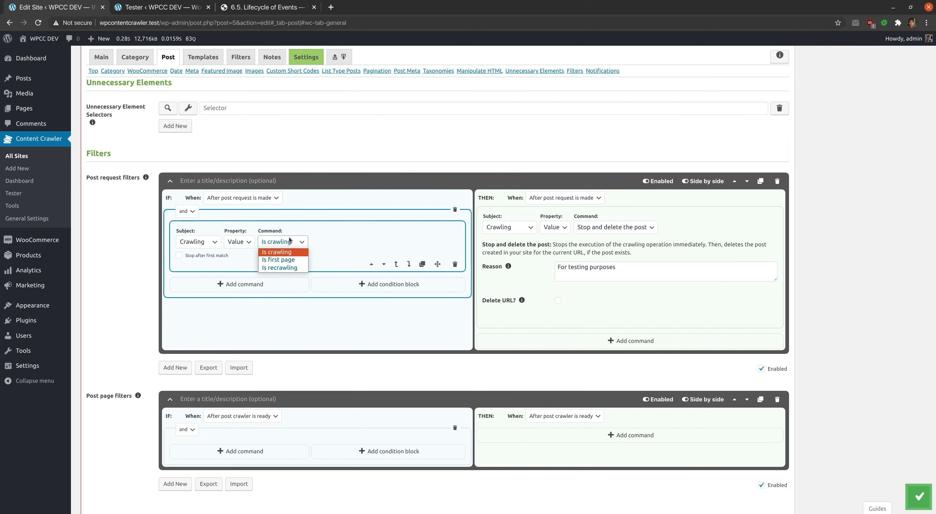
left_click(288, 264)
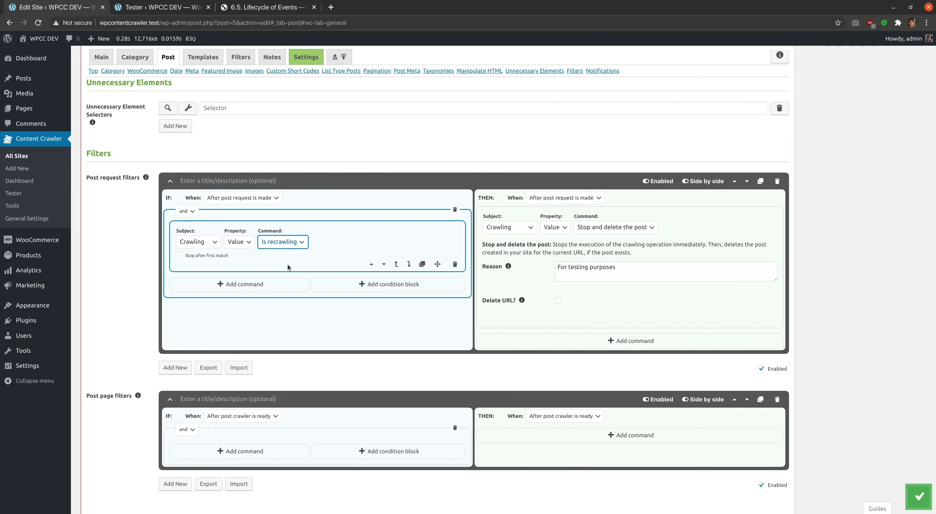
- Add a second IF condition requiring the Request subject's HTTP status code to be equal to 404
left_click(245, 284)
left_click(211, 297)
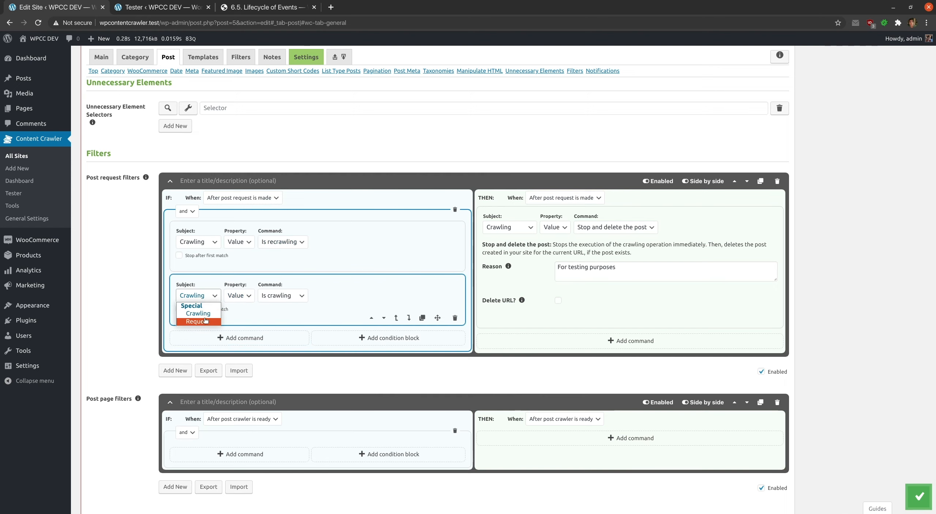
left_click(205, 321)
left_click(247, 296)
left_click(252, 321)
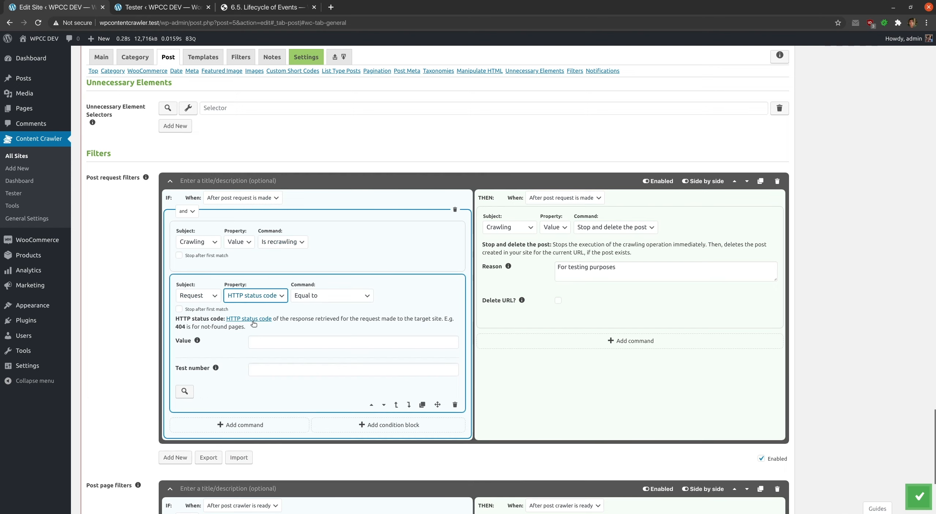
left_click(311, 296)
left_click(315, 306)
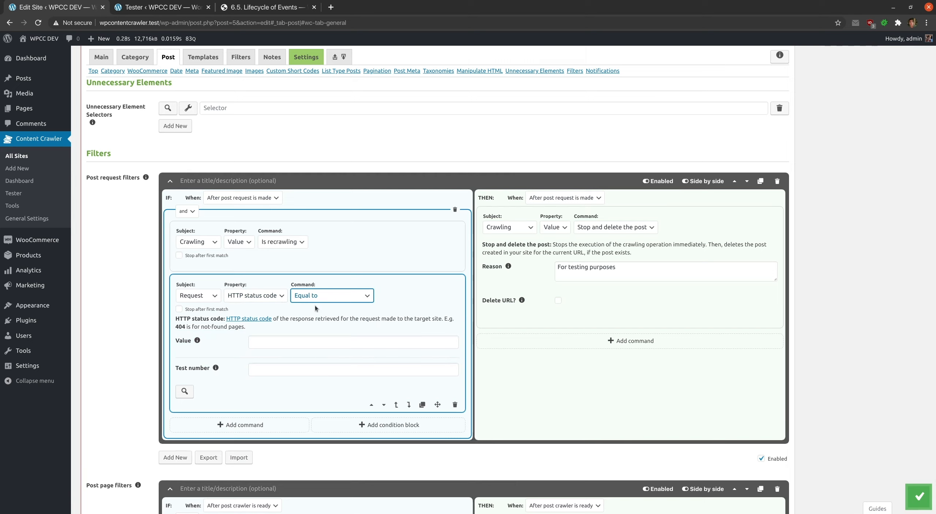
left_click(276, 337)
type("404")
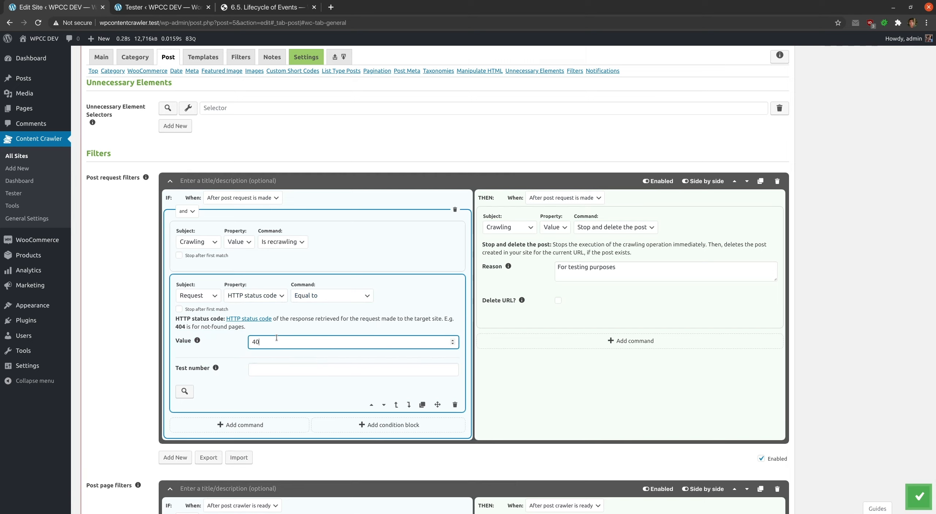
left_click(290, 324)
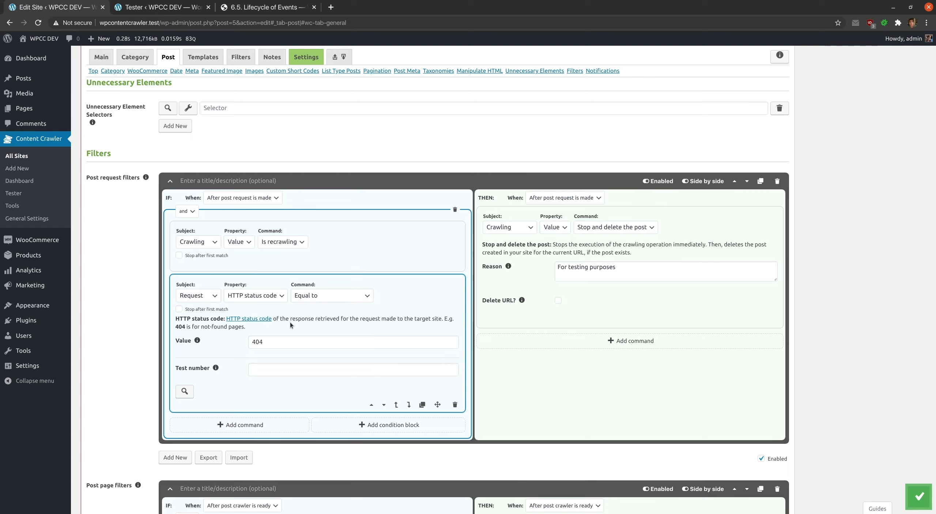
- Replace the stop command's reason with "The target post is not found when recrawling"
double_click(602, 267)
key("ctrl+a")
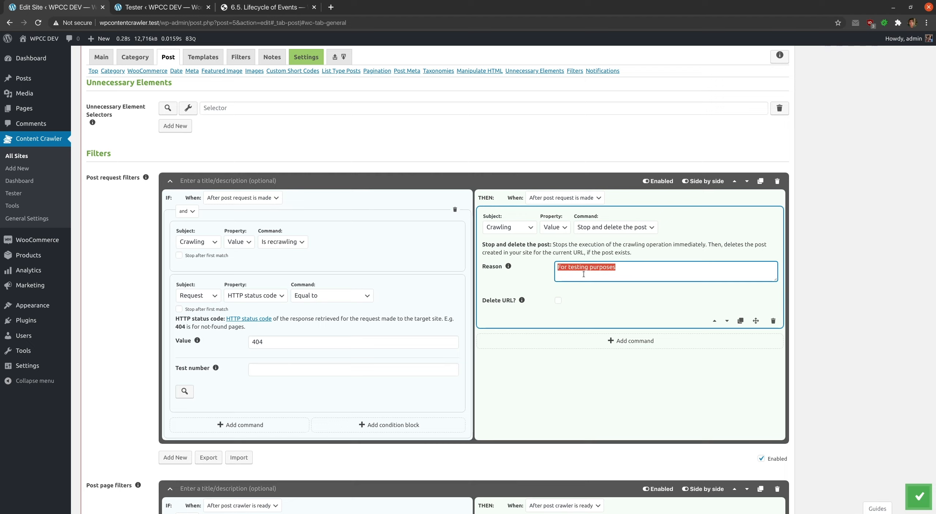
type("The target post is not found when recrawling")
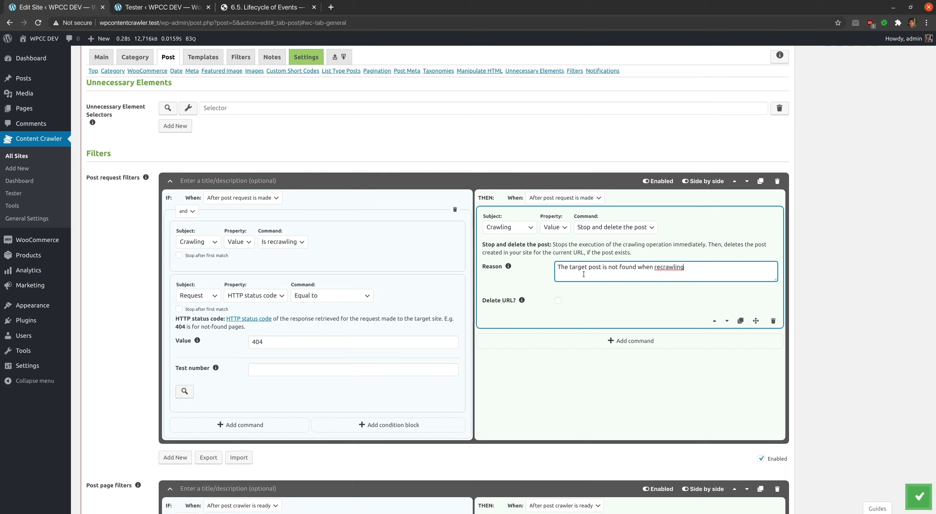
left_click(593, 290)
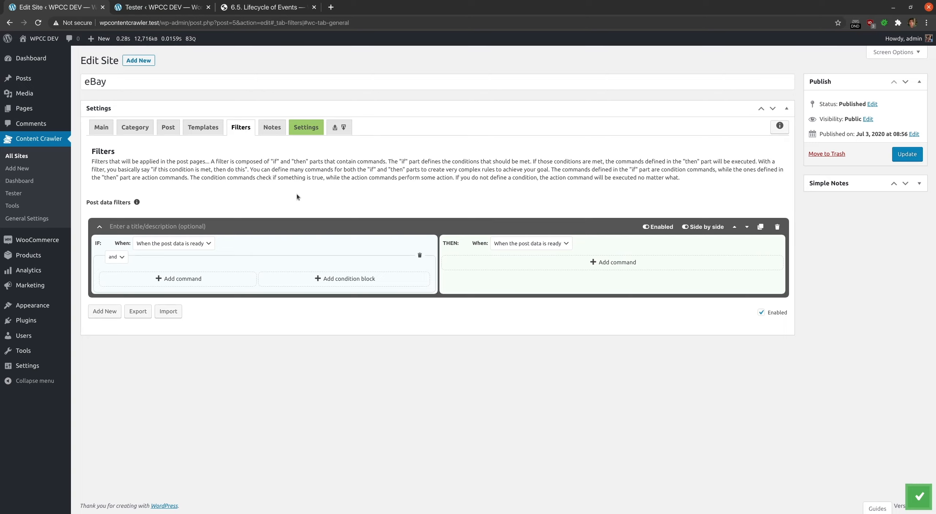
- In the post data filter, add an IF condition requiring Product Regular Price to be greater than 2000
left_click(193, 279)
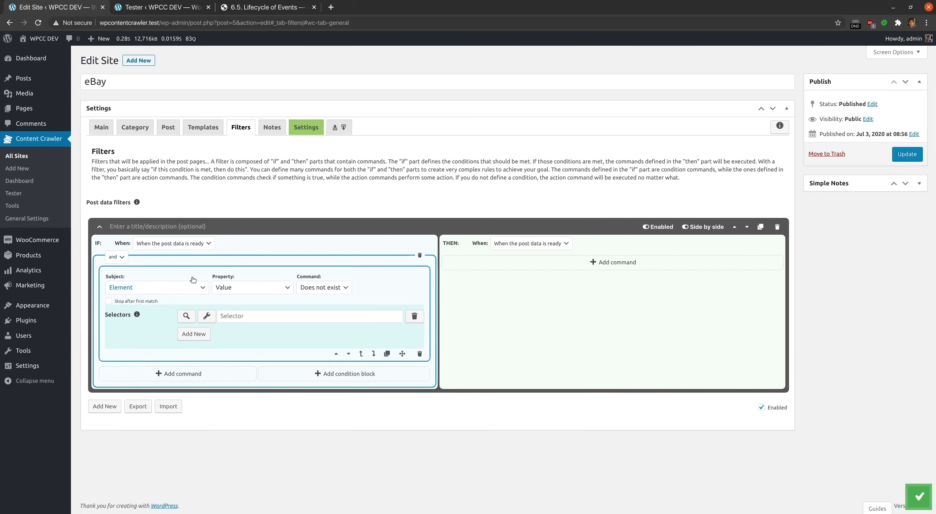
left_click(174, 287)
scroll(168, 345, "down", 5)
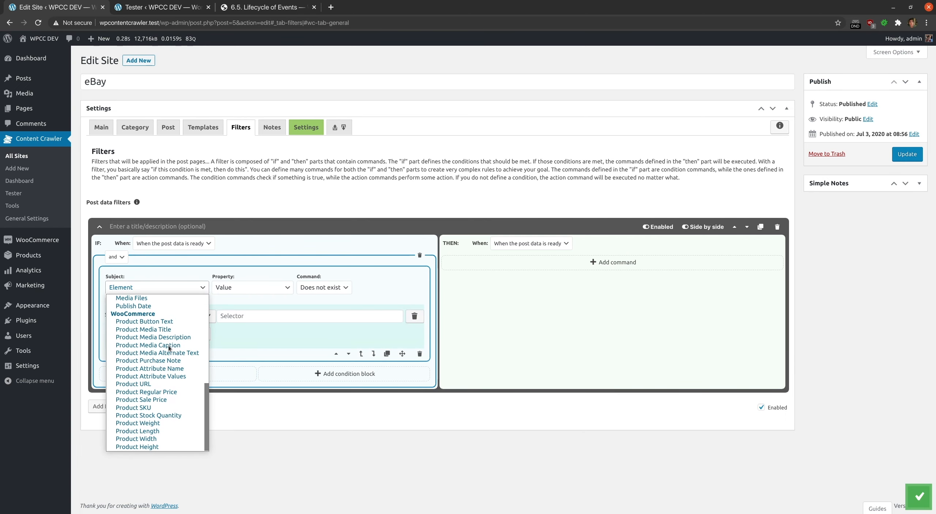
left_click(168, 392)
left_click(262, 288)
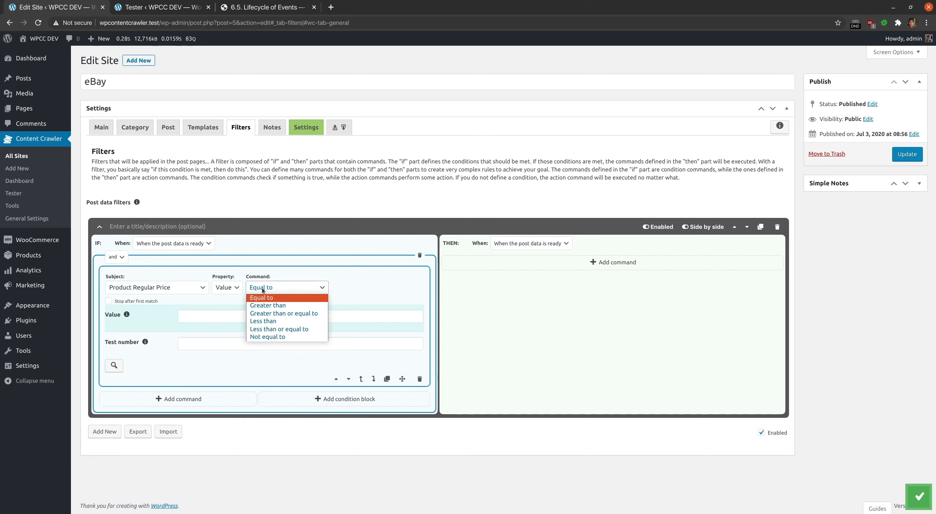
left_click(263, 310)
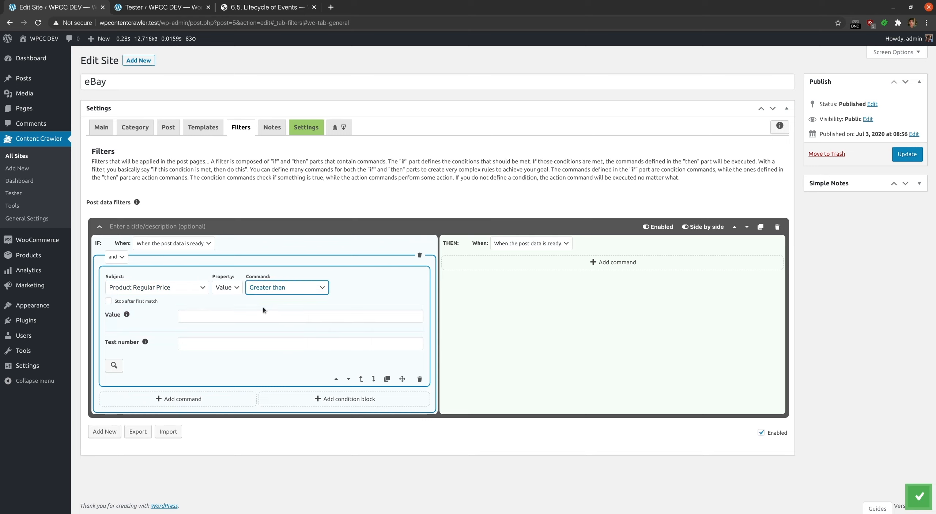
left_click(222, 316)
type("2000")
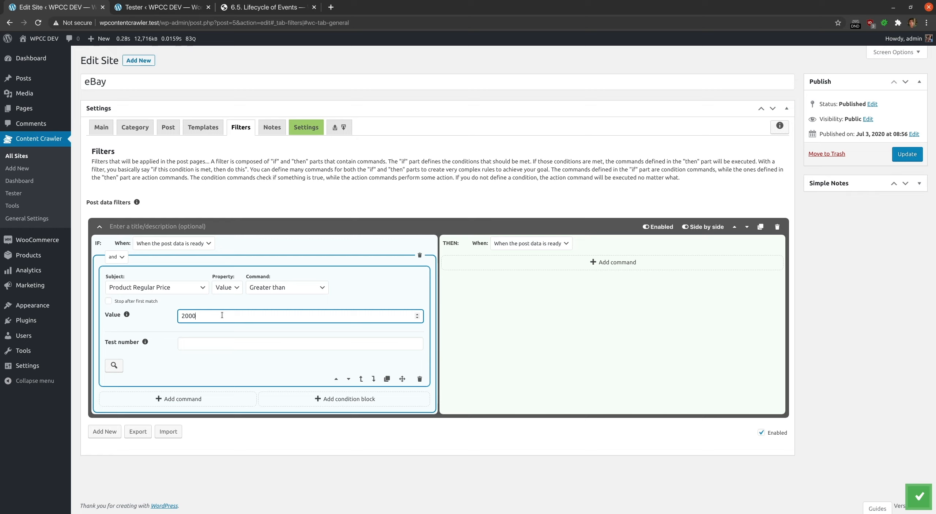
- Add a THEN command to the post data filter that sets the post status to Pending
left_click(531, 263)
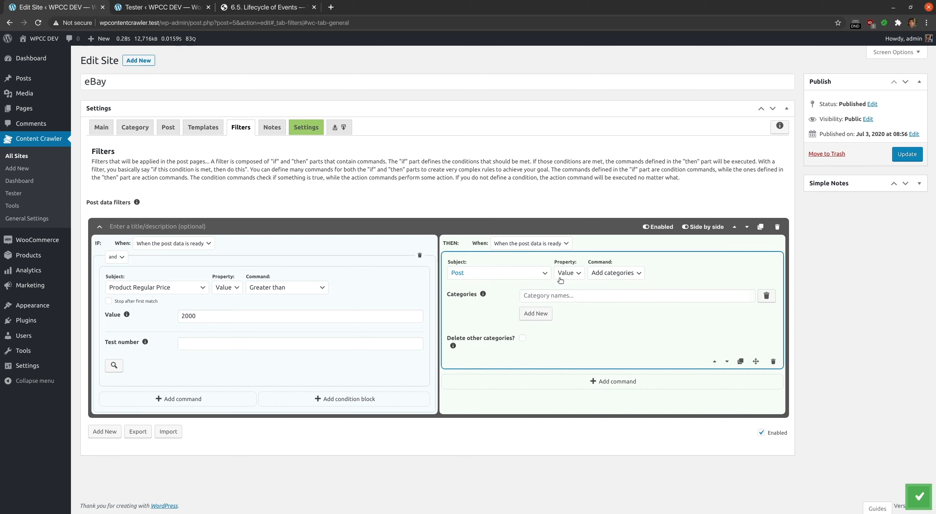
left_click(618, 275)
left_click(614, 307)
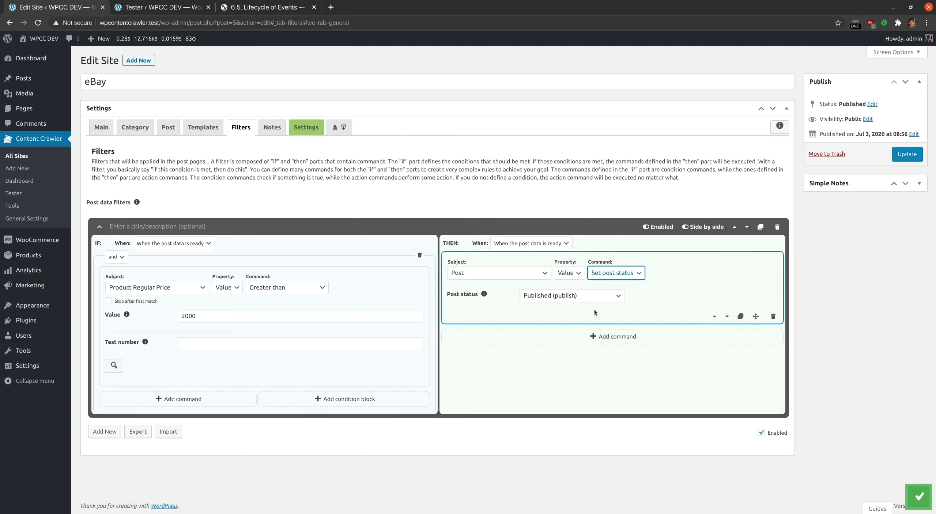
left_click(567, 296)
left_click(554, 330)
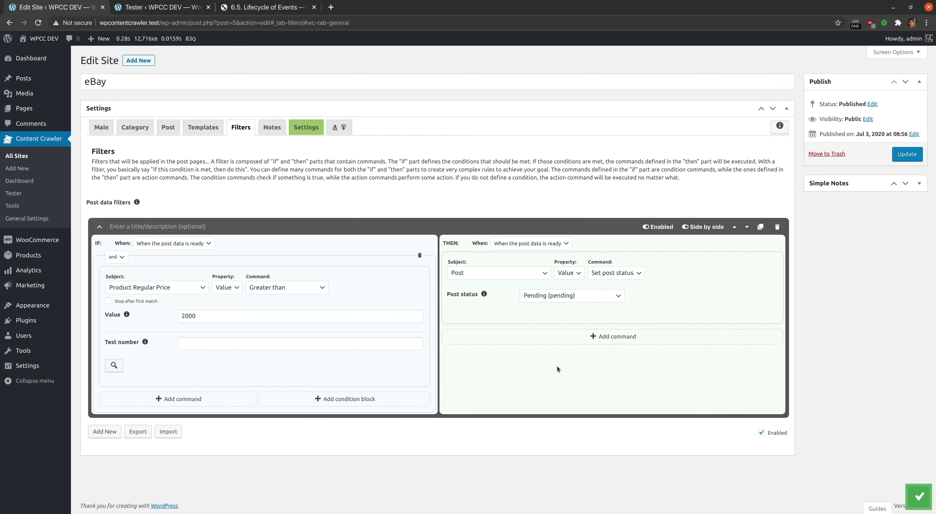
- Add a second THEN command with subject Notification that sends an email notification, leaving its fields empty, and save the settings
left_click(570, 336)
scroll(530, 340, "down", 1)
left_click(499, 322)
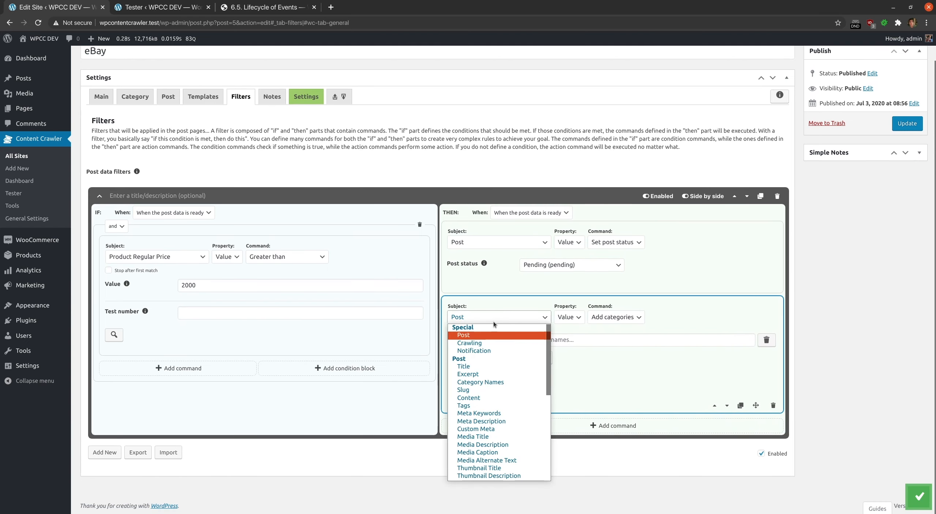
left_click(486, 350)
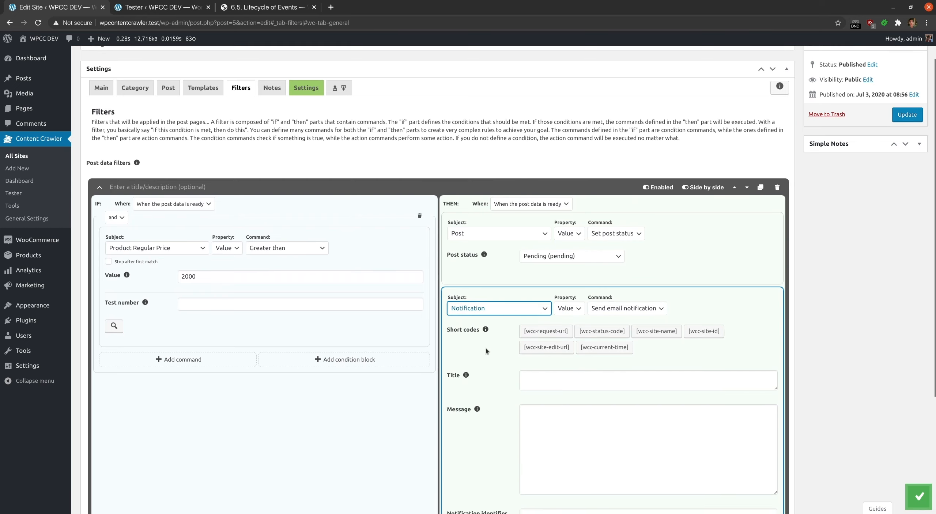
scroll(486, 348, "down", 5)
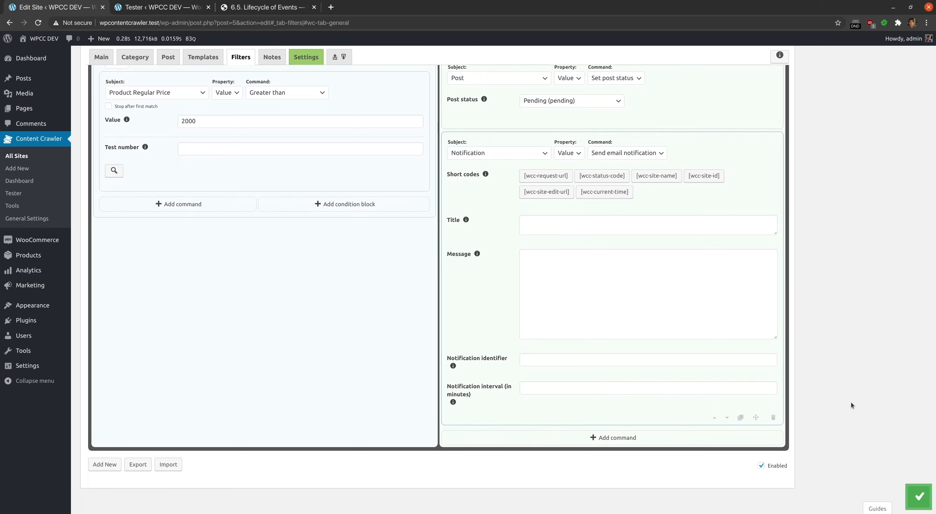
left_click(915, 494)
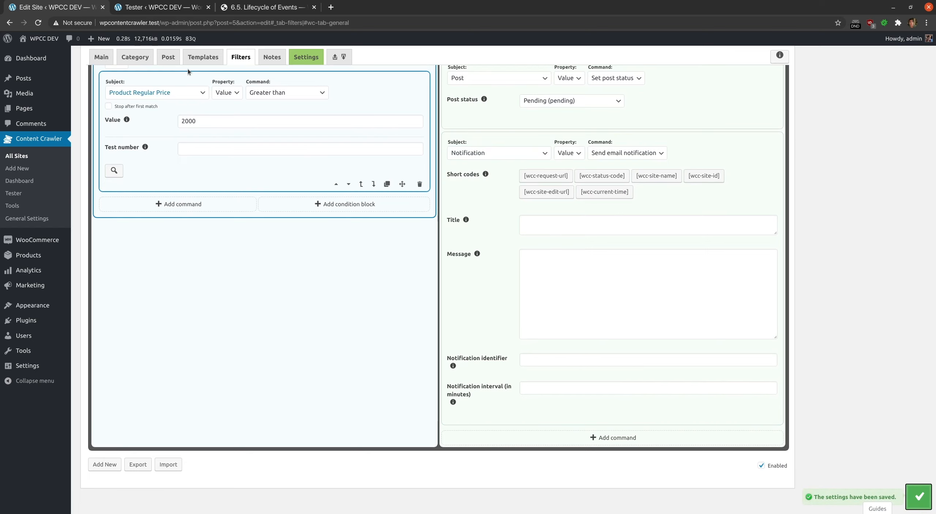
- Run the eBay post page test again and examine the post data filter explanations in the test details
left_click(161, 8)
scroll(306, 41, "up", 15)
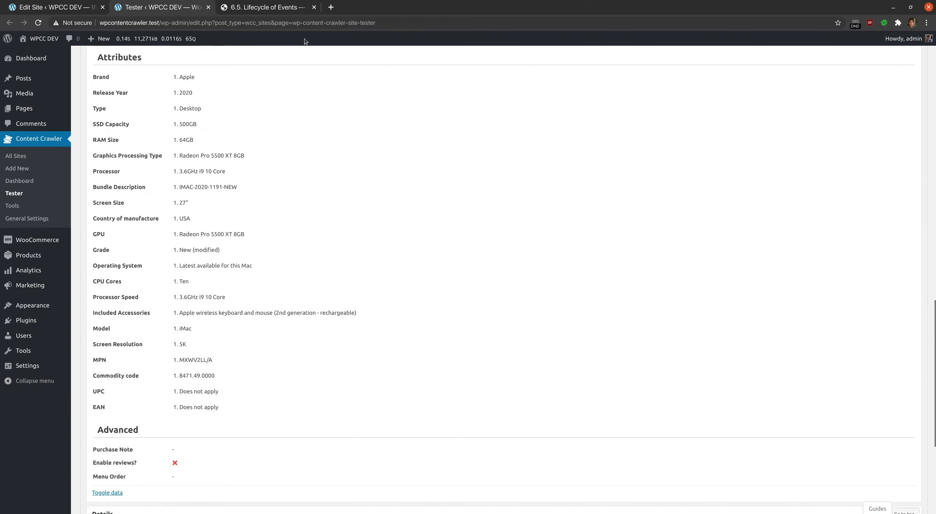
left_click(390, 78)
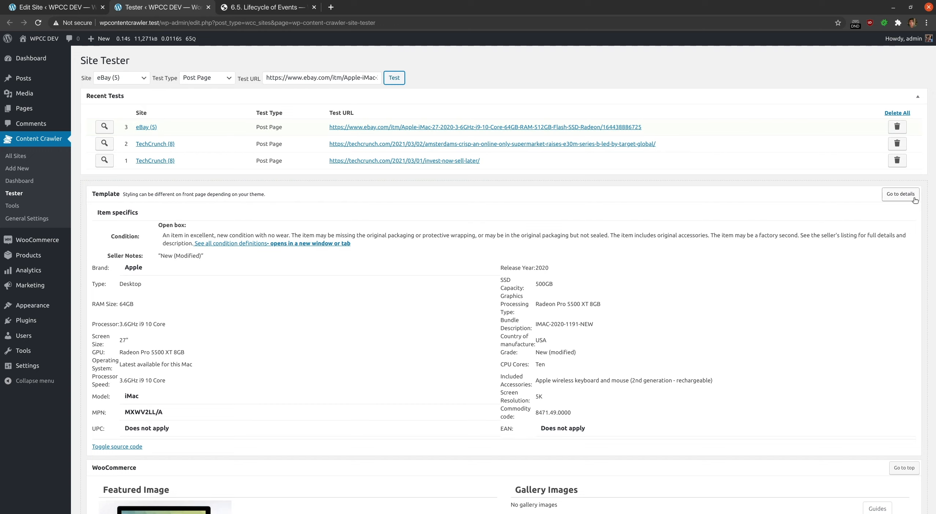
left_click(914, 197)
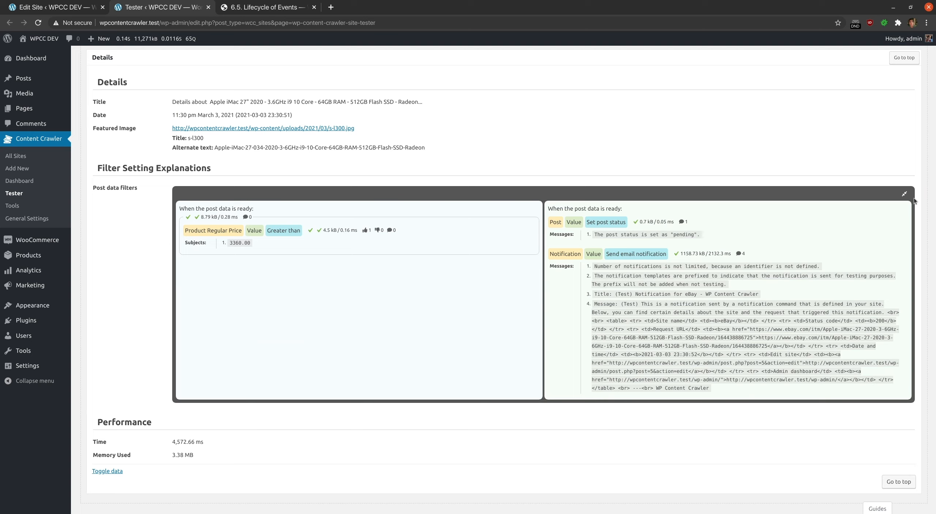
- Switch to the Gmail inbox, open the test notification email for eBay to read its contents, and return to the tester
key("alt+Tab")
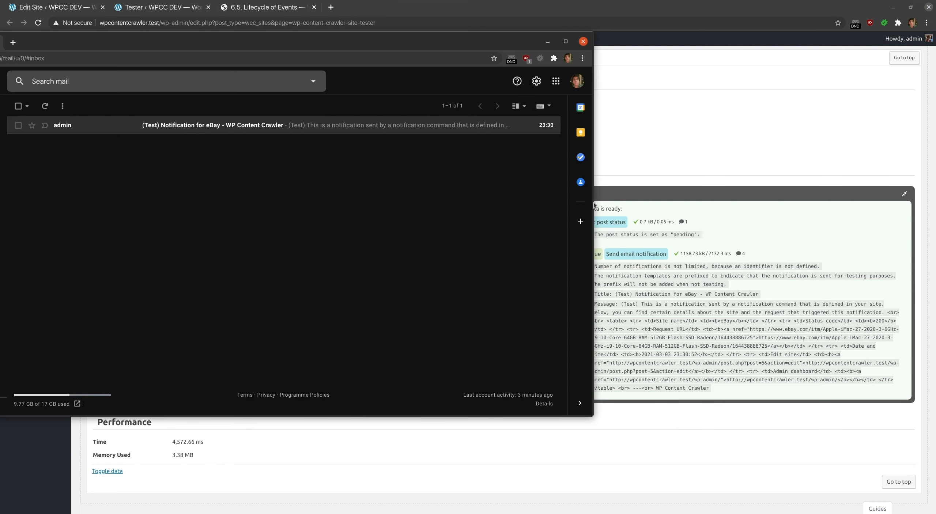
left_click(97, 126)
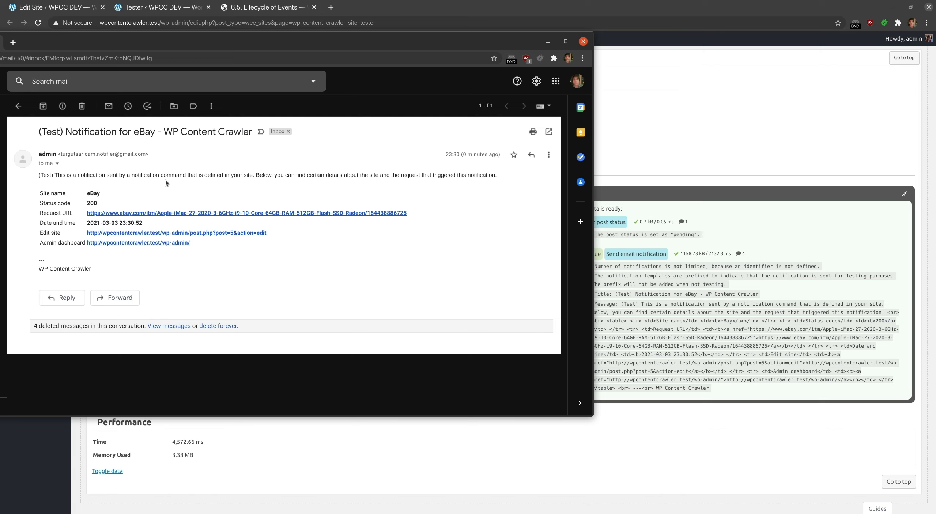
key("alt+Tab")
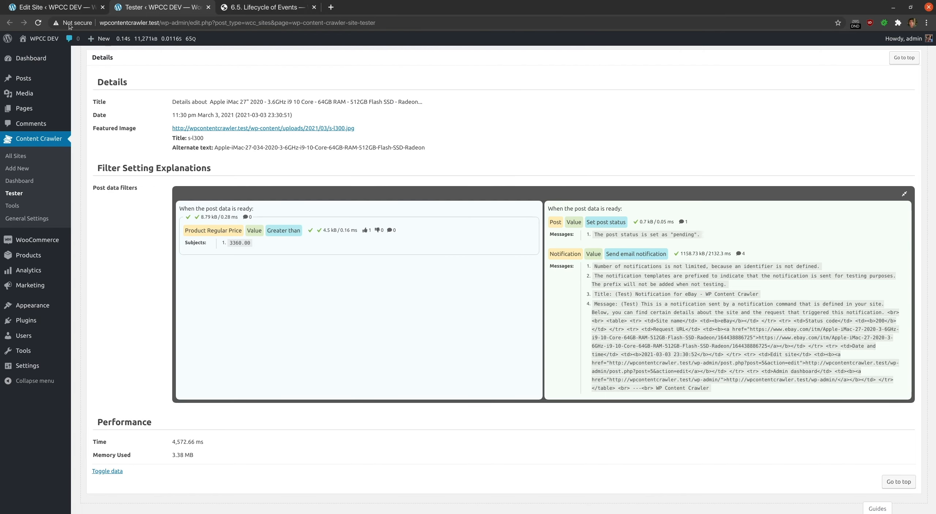
- Set the email notification's title to "A test email" and its message to "A product having a price greater than 2000 dollars is created. The post URL is [wcc-request-url]."
left_click(59, 8)
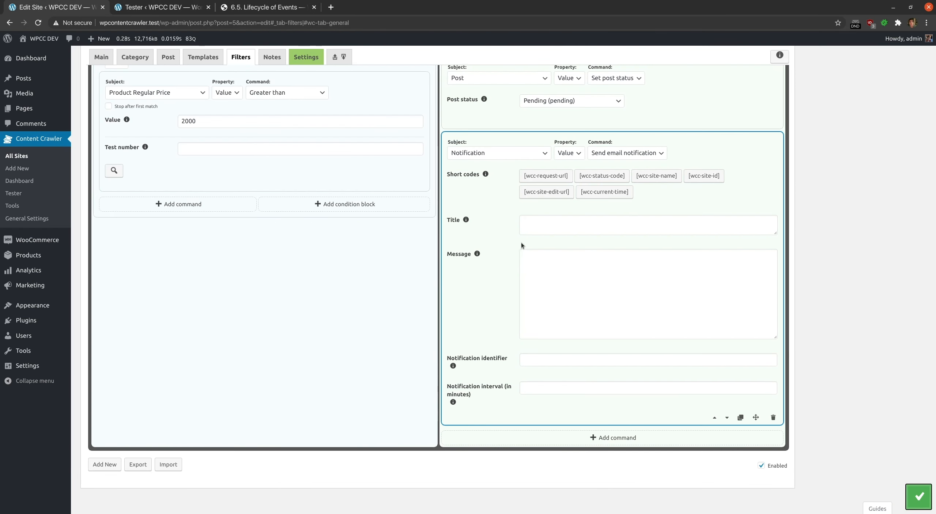
left_click(533, 227)
type("A test email")
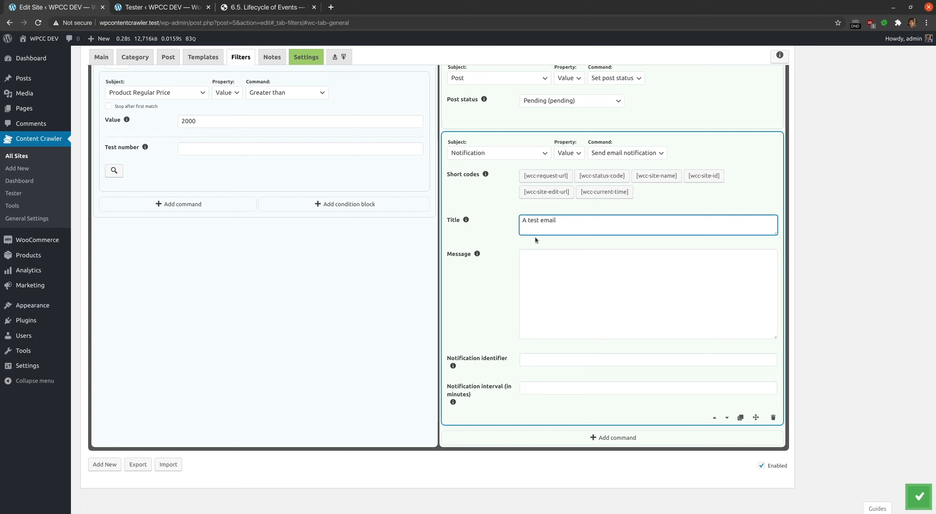
left_click(563, 280)
type("A produc")
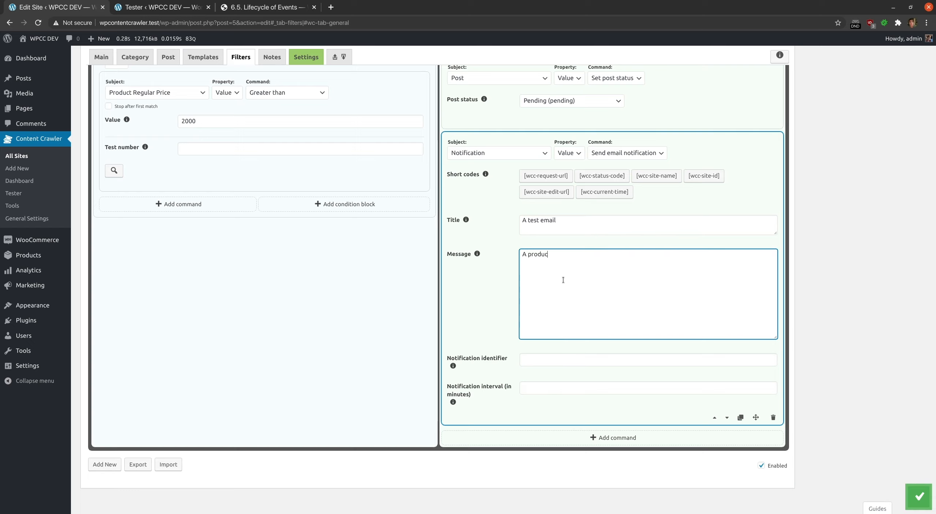
type("t having a price greater than 2000 dollars is c")
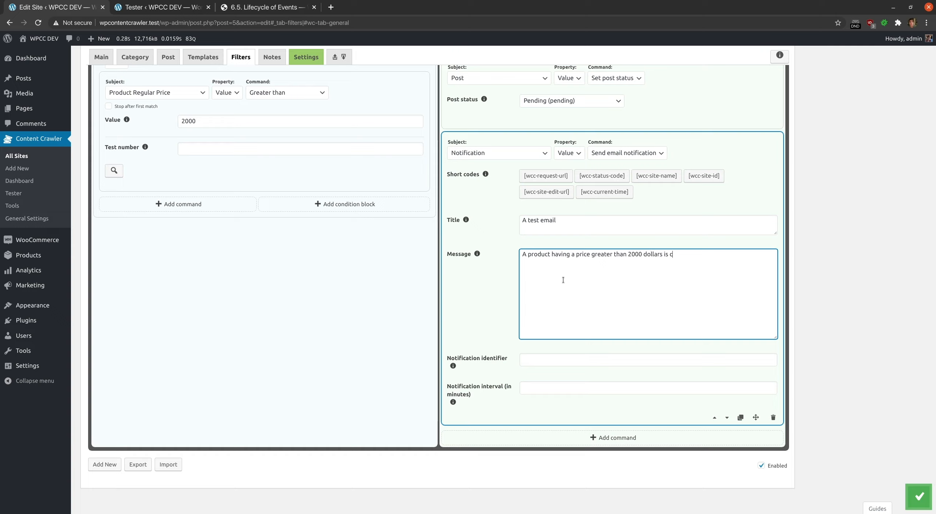
type("reated. The post URL is")
left_click(546, 176)
left_click(752, 252)
type("[wcc-request-url]")
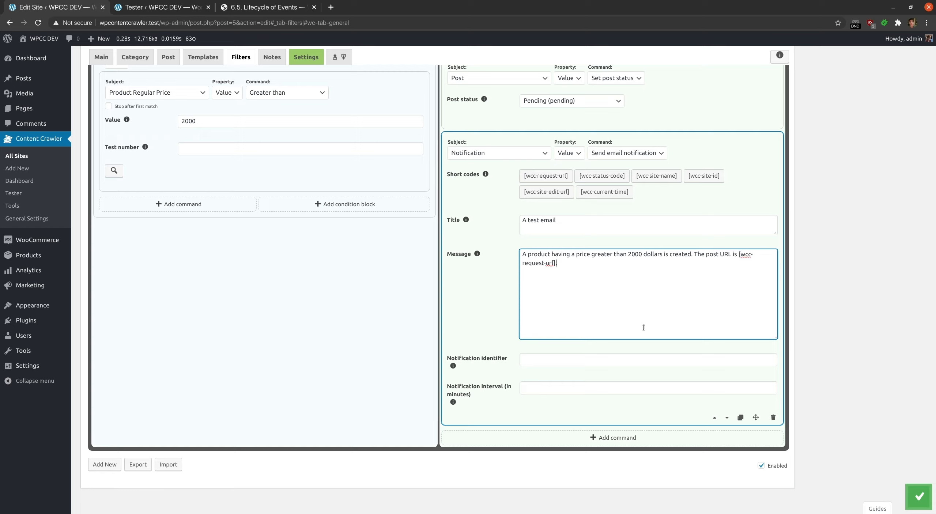
- Set the notification identifier to high-price-alert and the notification interval to 20 minutes, and save the site settings
left_click(546, 361)
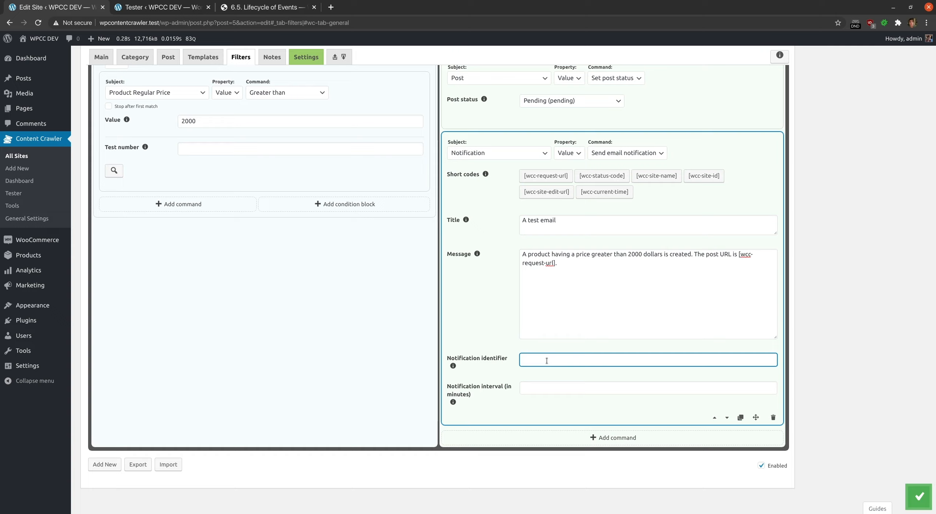
type("high-price-alert")
left_click(529, 389)
type("20")
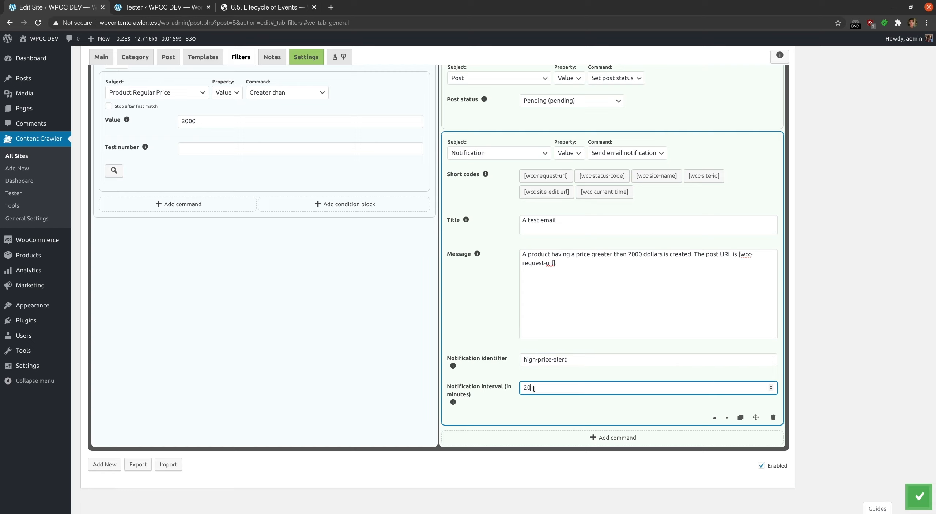
left_click(551, 404)
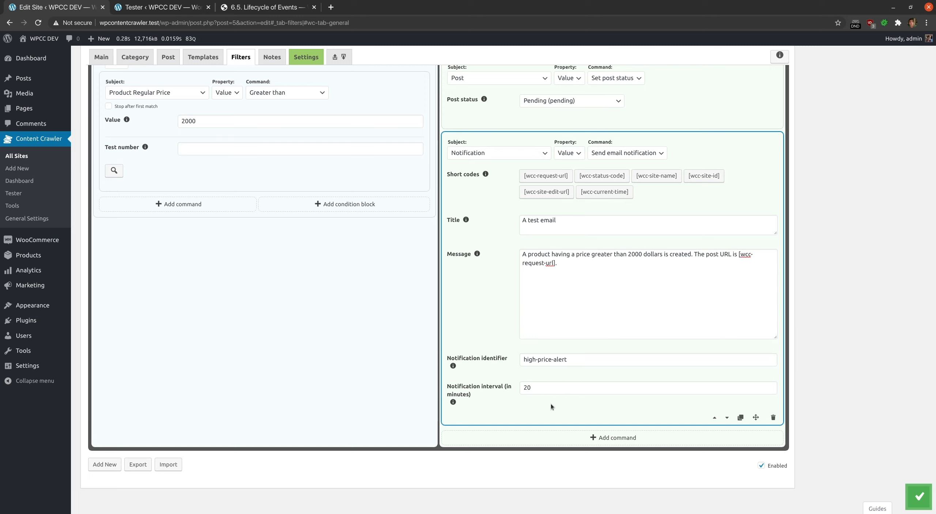
left_click(919, 494)
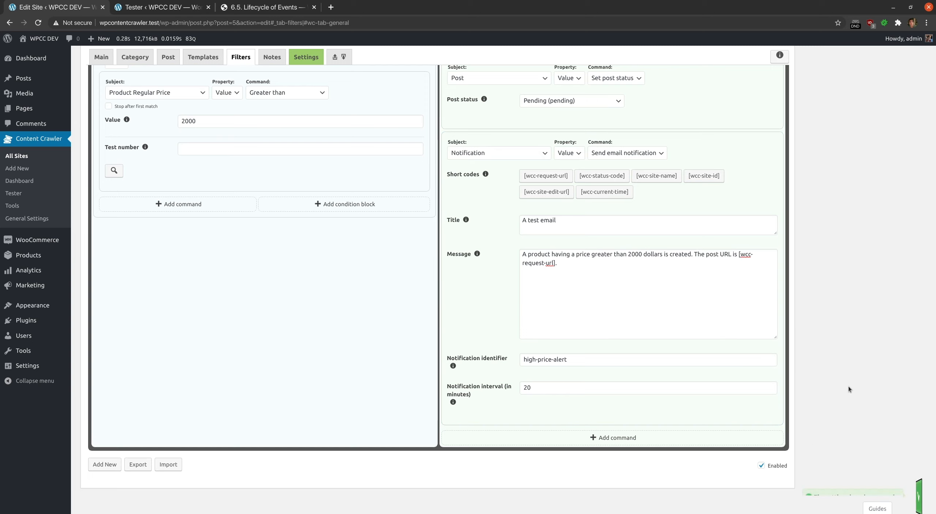
- Rerun the eBay post page test, check the filter explanations, and read the "A test email" notification in Gmail
left_click(154, 5)
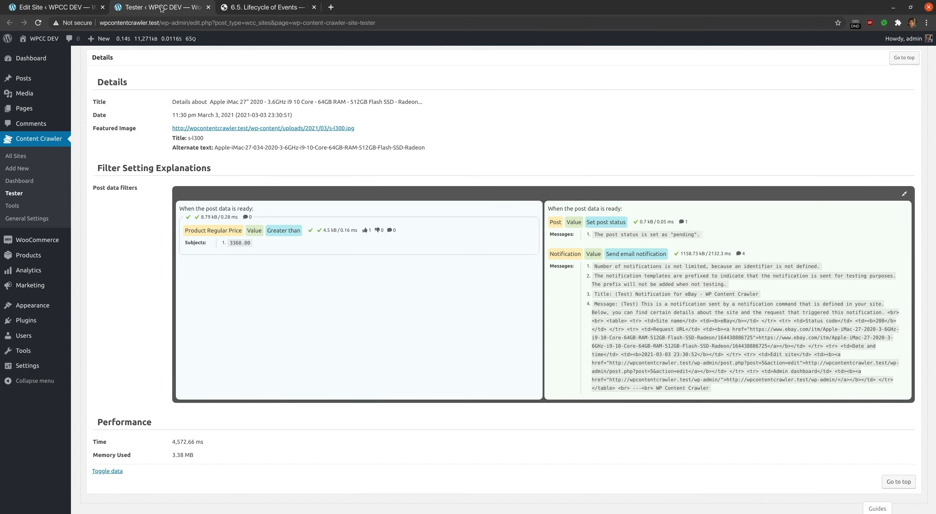
scroll(434, 92, "up", 20)
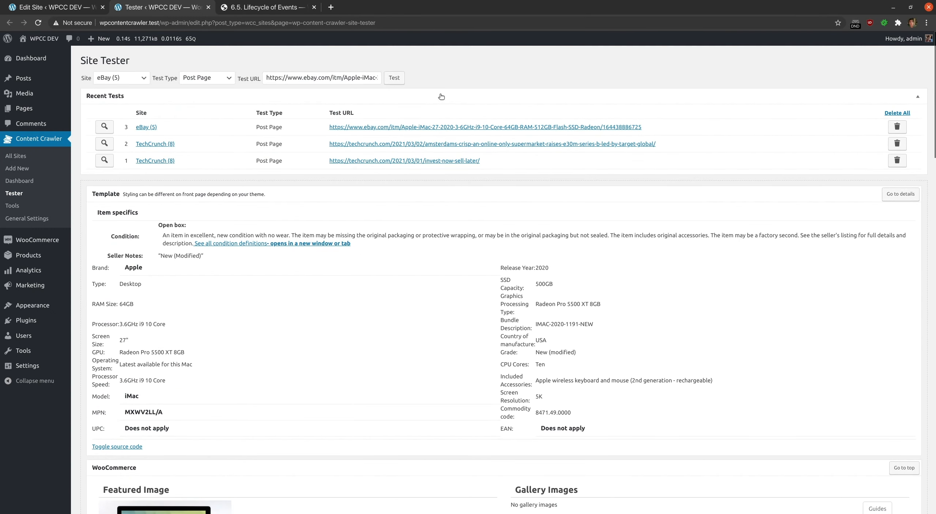
left_click(394, 77)
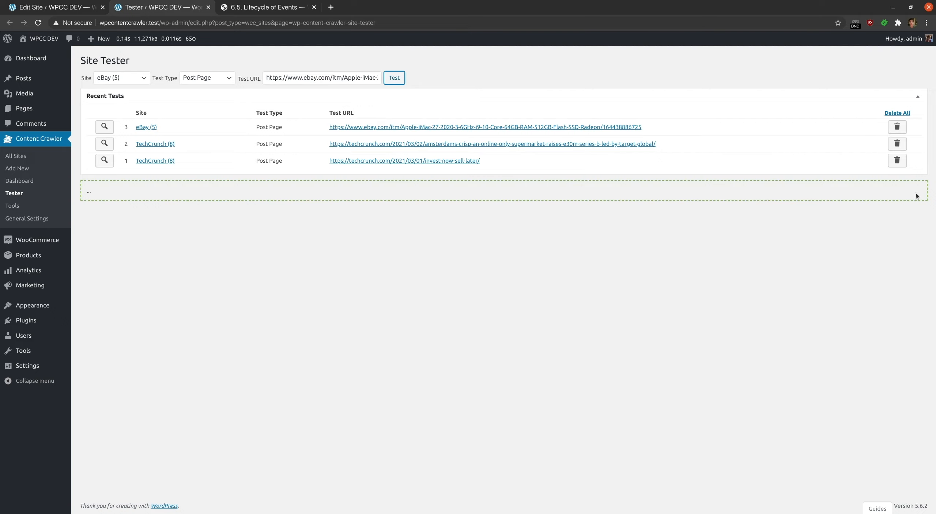
scroll(915, 196, "down", 20)
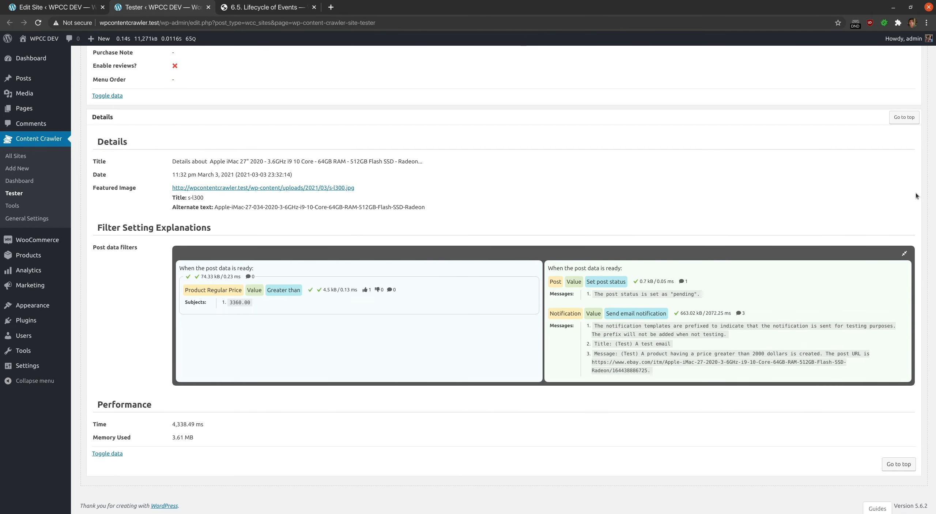
key("alt+Tab")
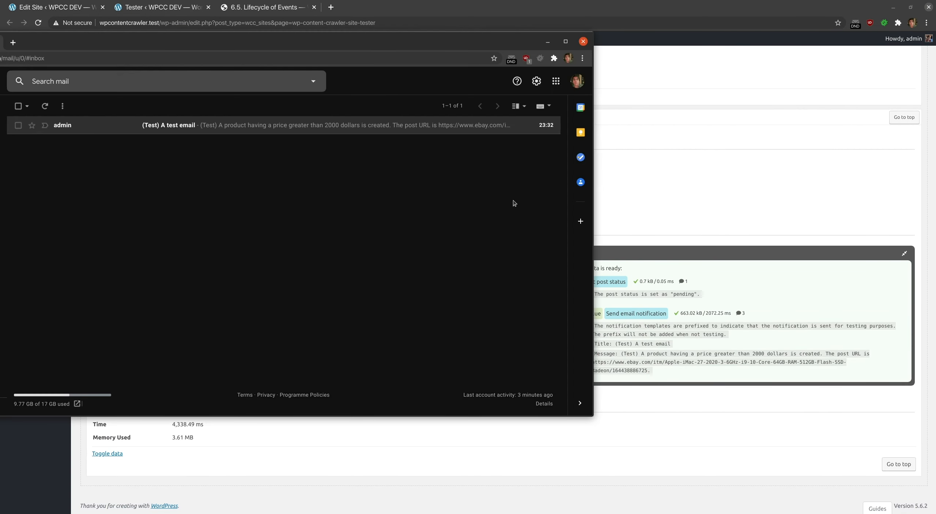
left_click(101, 129)
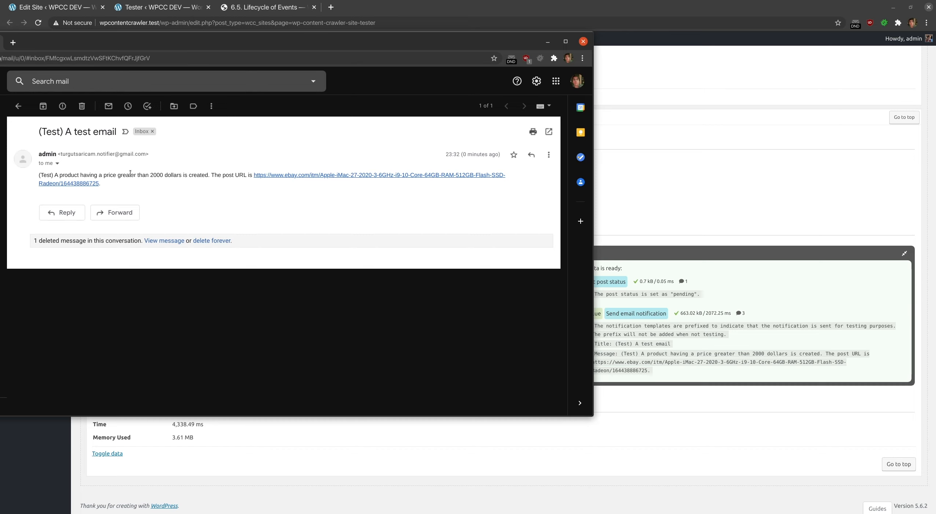
key("alt+Tab")
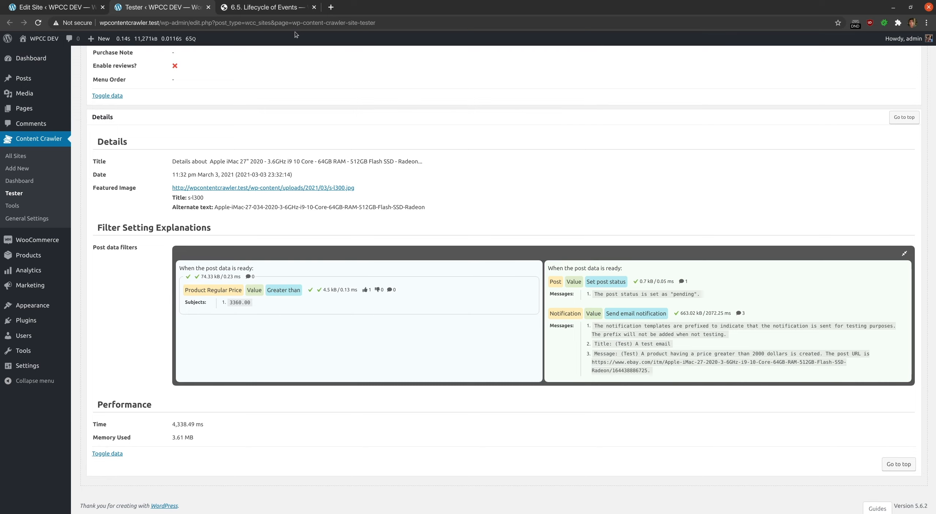
- Repeat the eBay post page test and examine the Send email notification command's message in the filter explanations
key("Home")
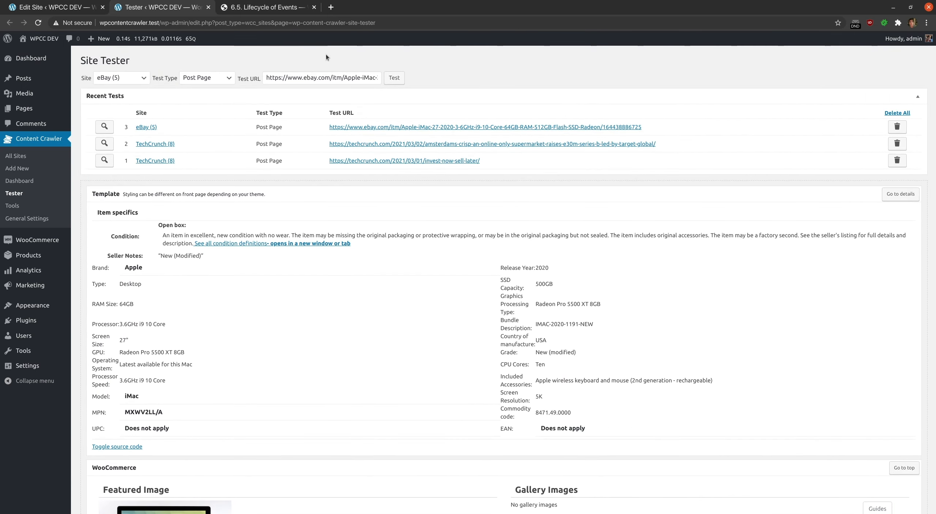
left_click(392, 78)
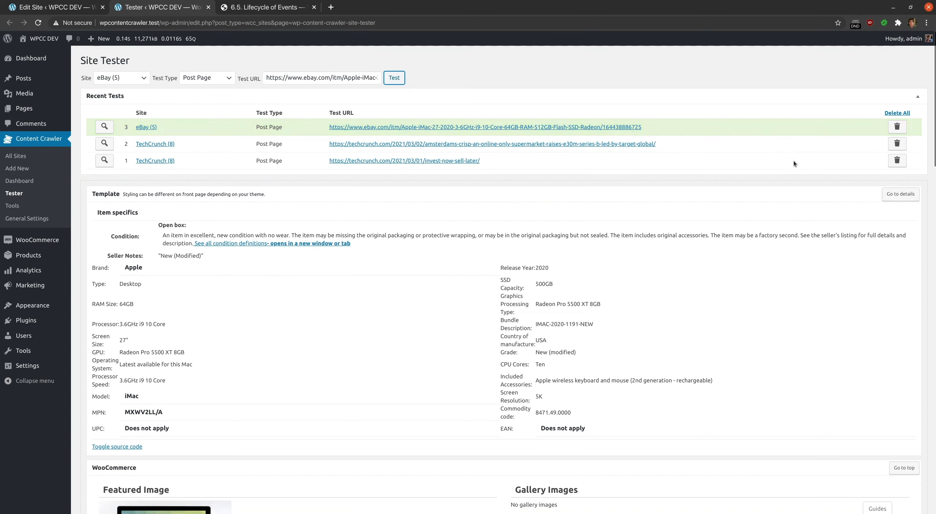
scroll(890, 194, "down", 15)
scroll(889, 195, "down", 10)
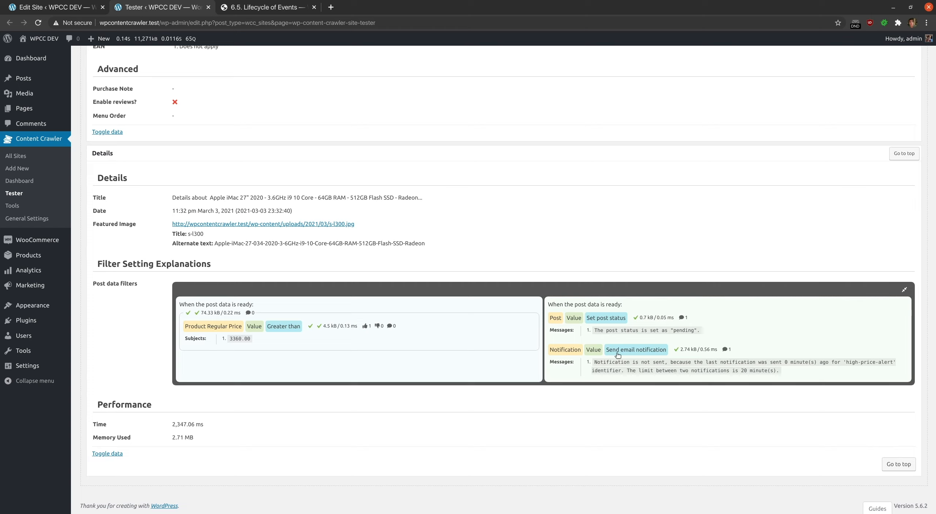
left_click_drag(594, 363, 664, 362)
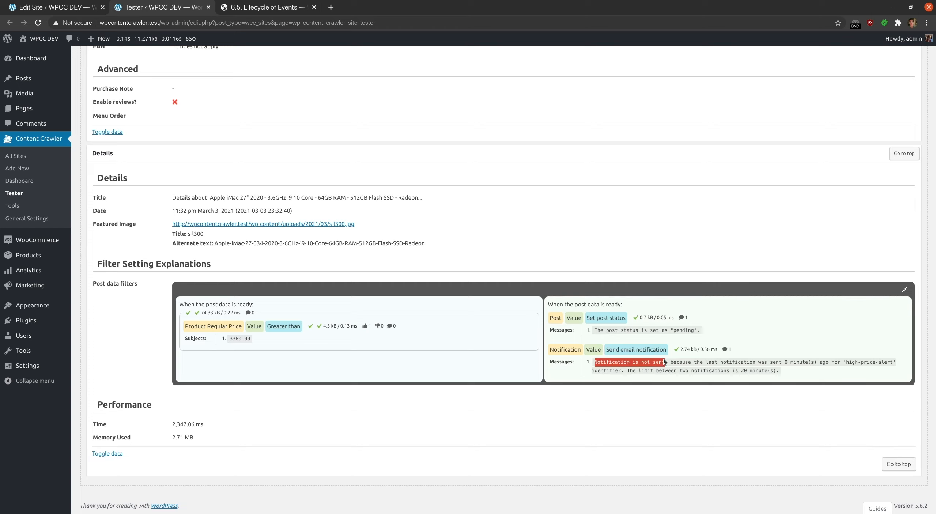
left_click(676, 388)
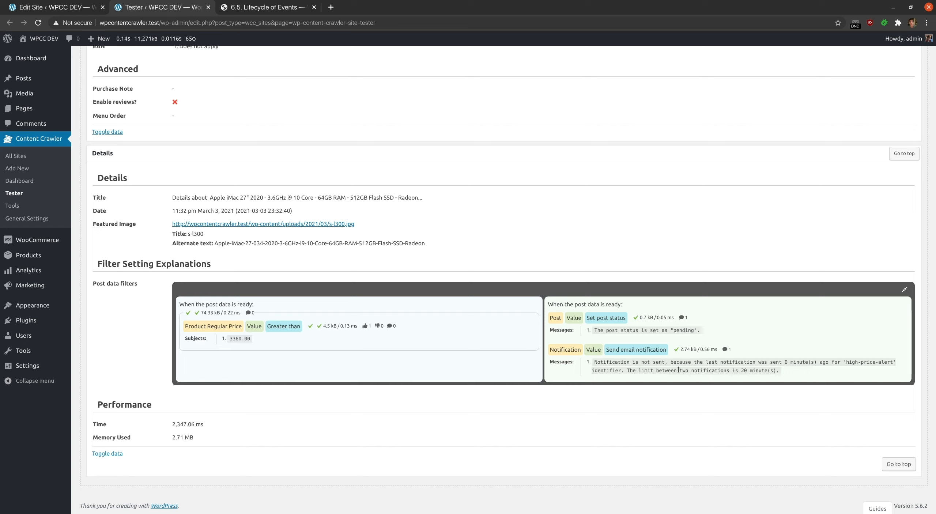
left_click_drag(627, 368, 789, 370)
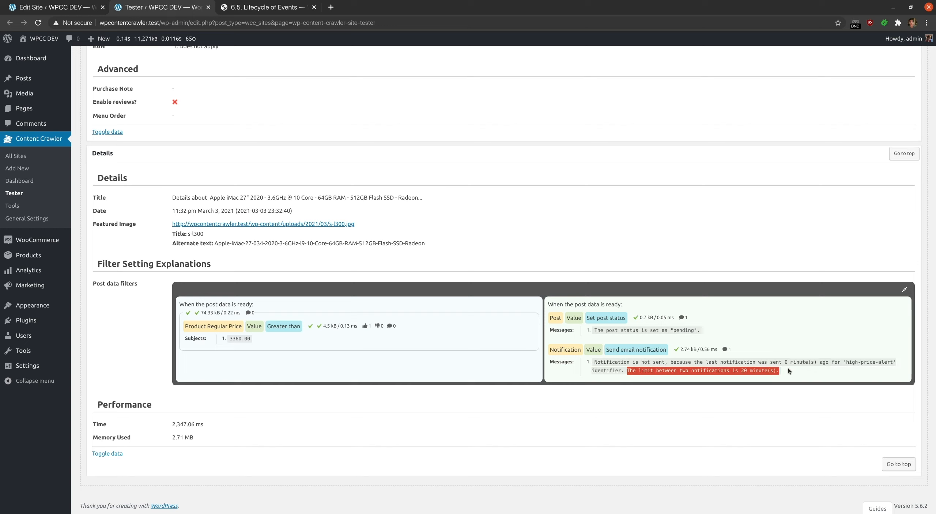
left_click(784, 369)
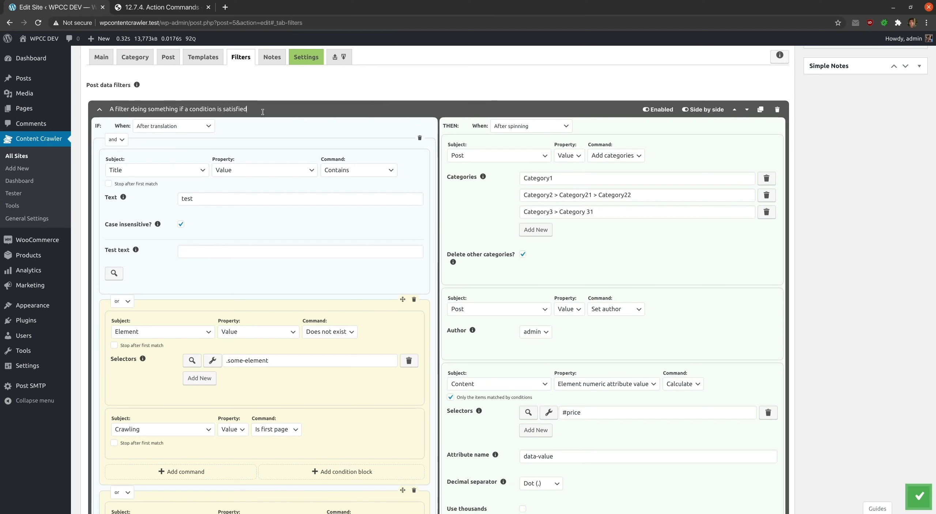
- Collapse the filter "A filter doing something if a condition is satisfied" to its summary and show the option details of its commands
left_click_drag(247, 109, 155, 109)
left_click(122, 115)
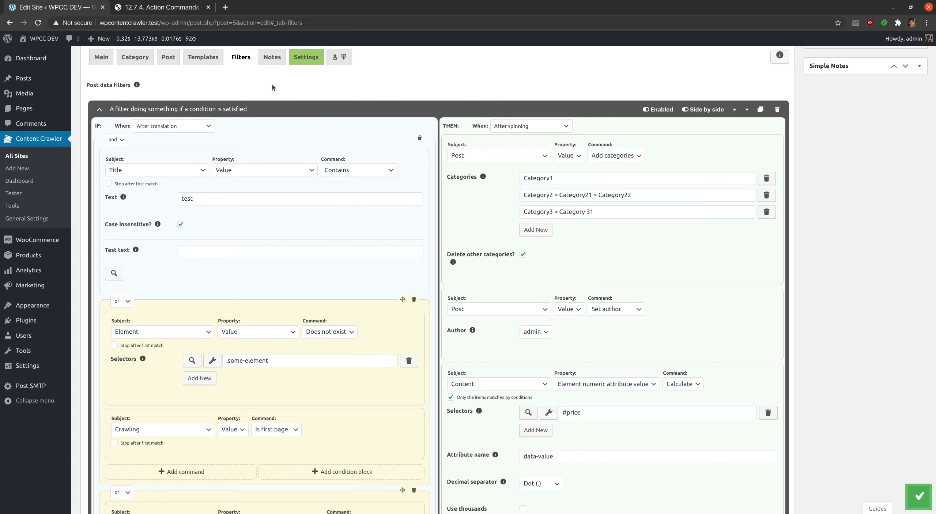
left_click(99, 109)
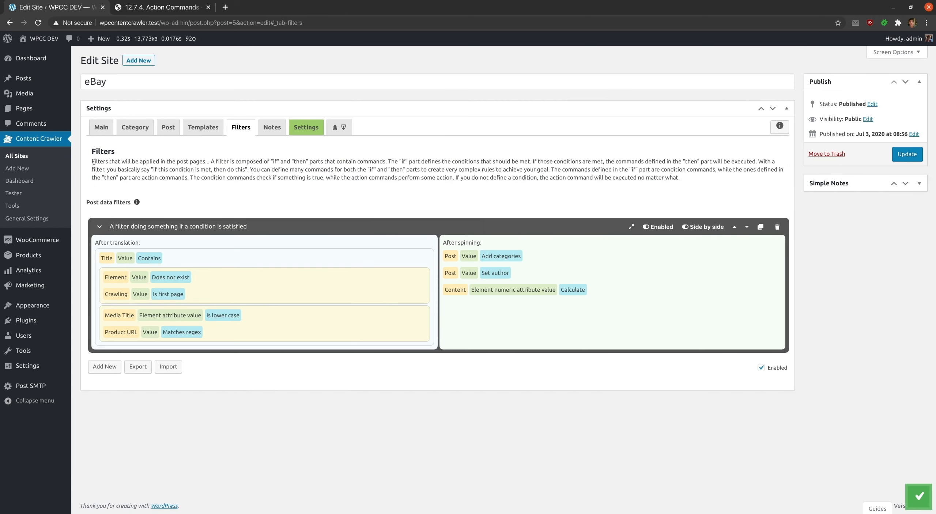
left_click(97, 227)
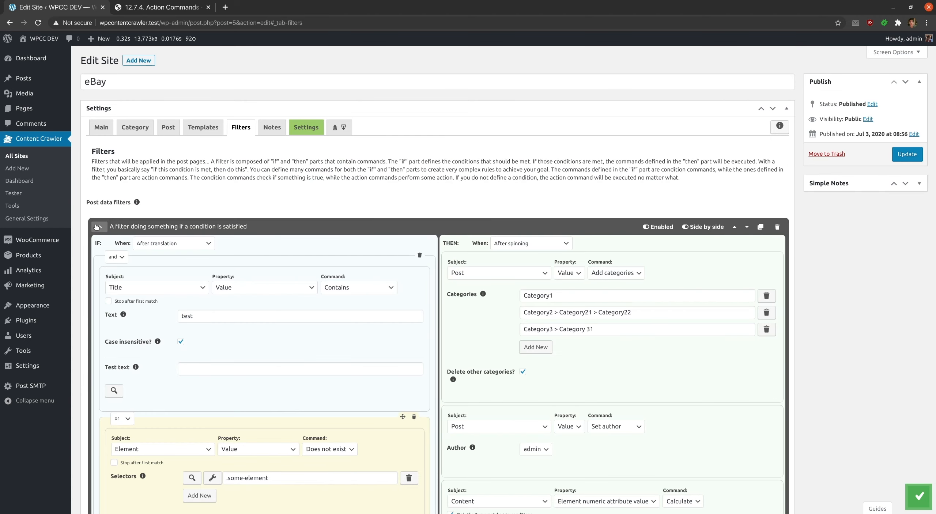
left_click(96, 226)
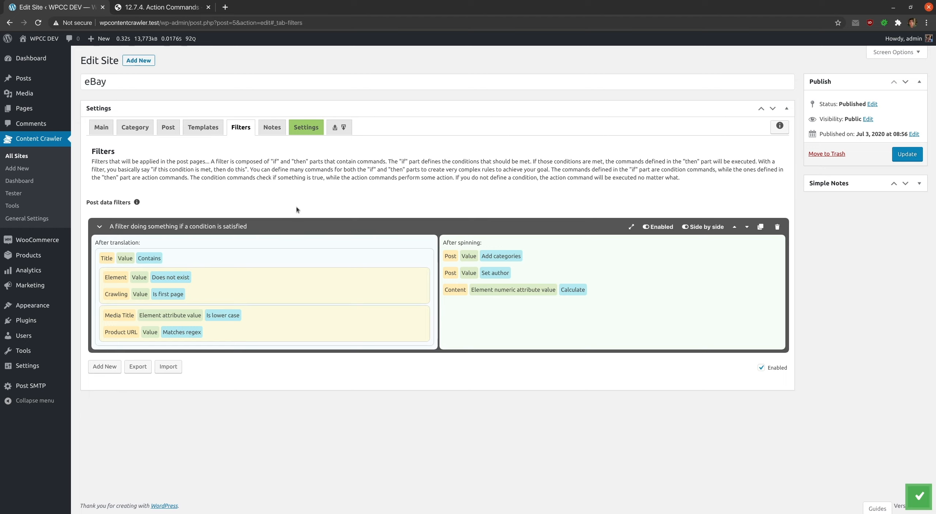
left_click(633, 225)
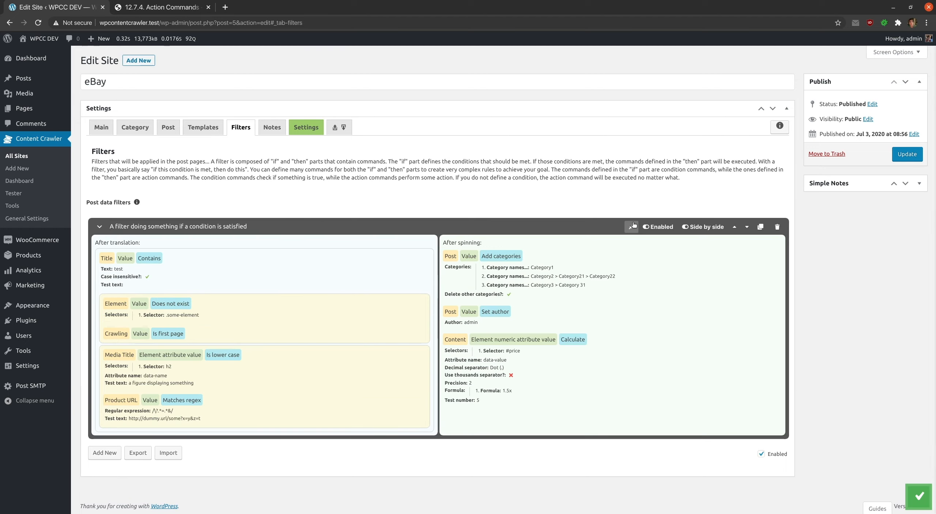
left_click(634, 224)
left_click(634, 225)
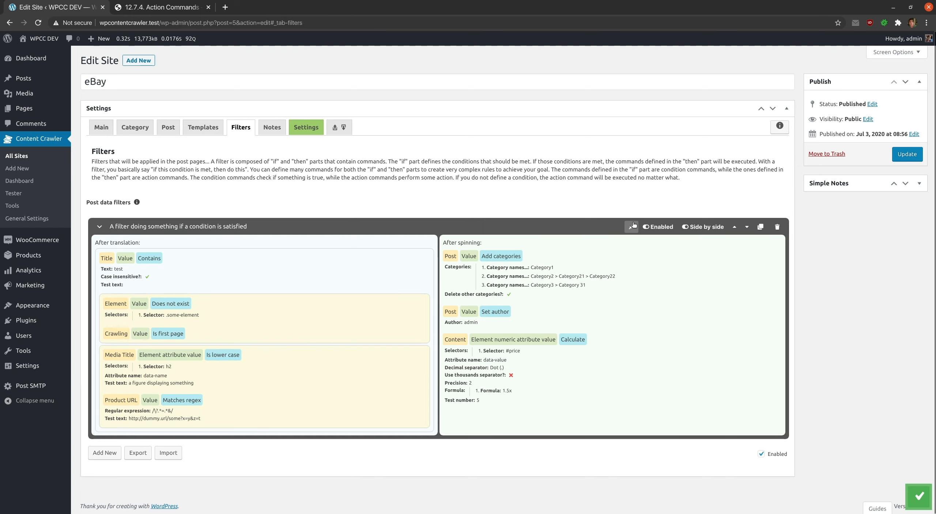
- Disable the filter "A filter doing something if a condition is satisfied" and enable it again
left_click(663, 229)
left_click(662, 229)
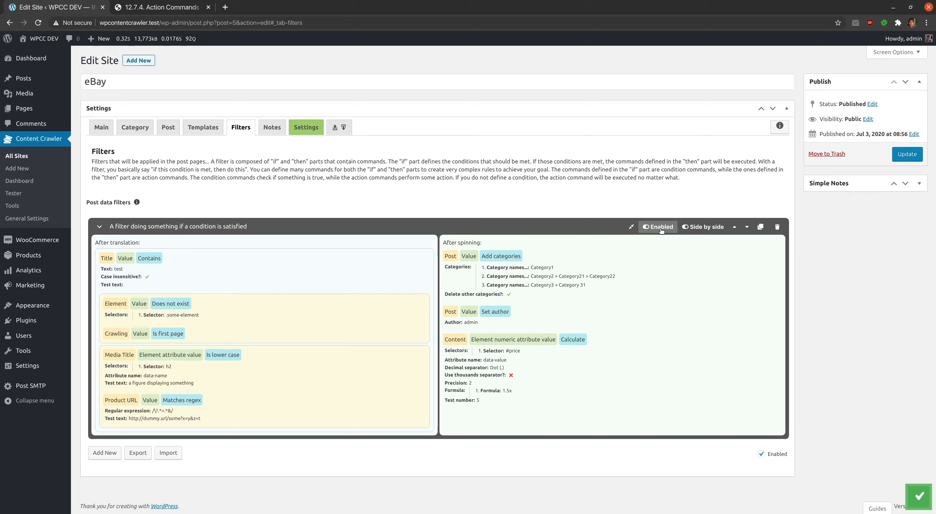
left_click(662, 230)
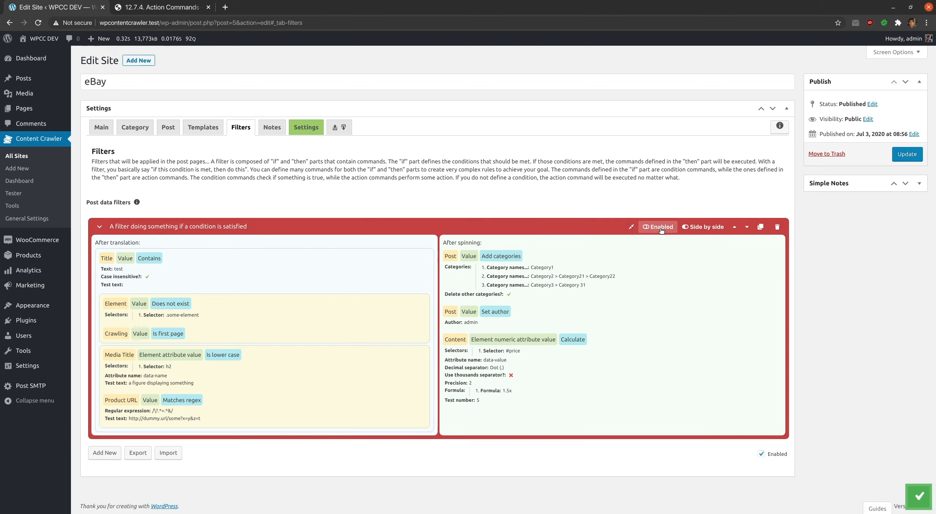
left_click(662, 230)
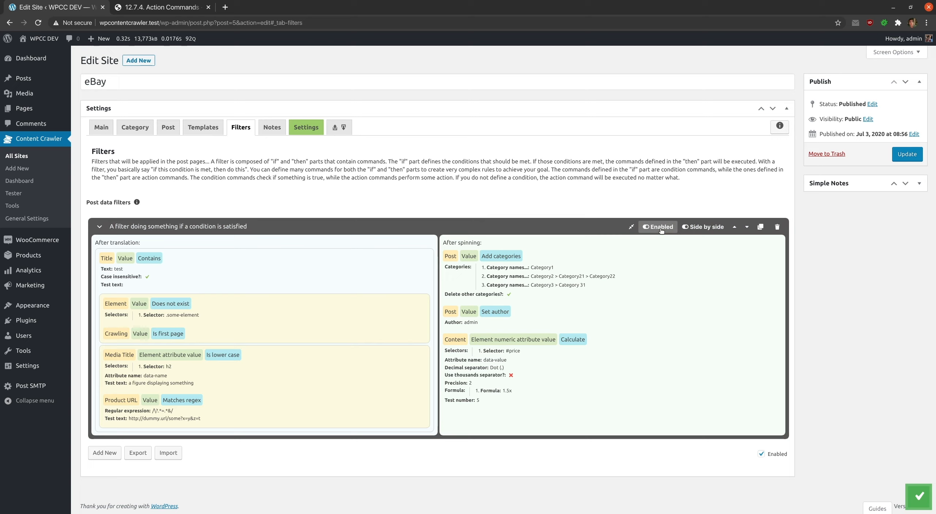
- Expand the filter "A filter doing something if a condition is satisfied" and turn its side-by-side layout off and back on
left_click(98, 228)
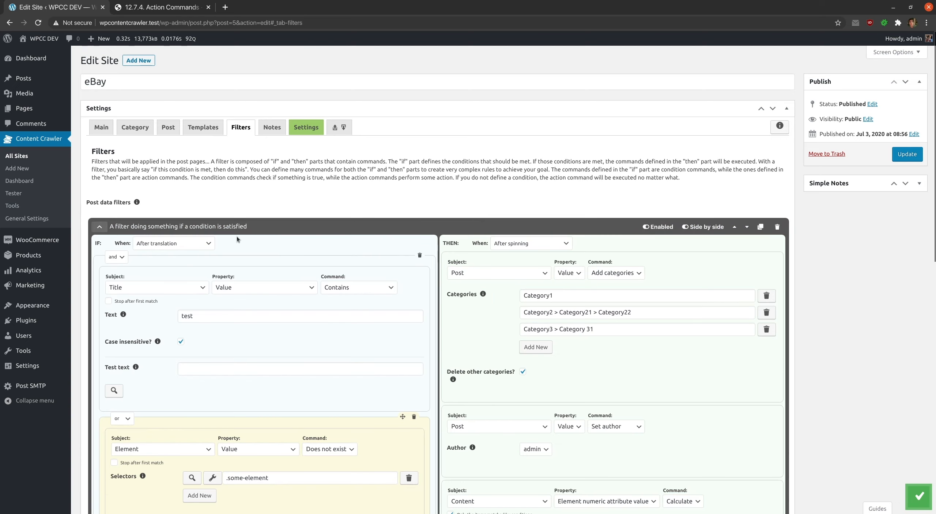
left_click(691, 227)
scroll(689, 229, "down", 5)
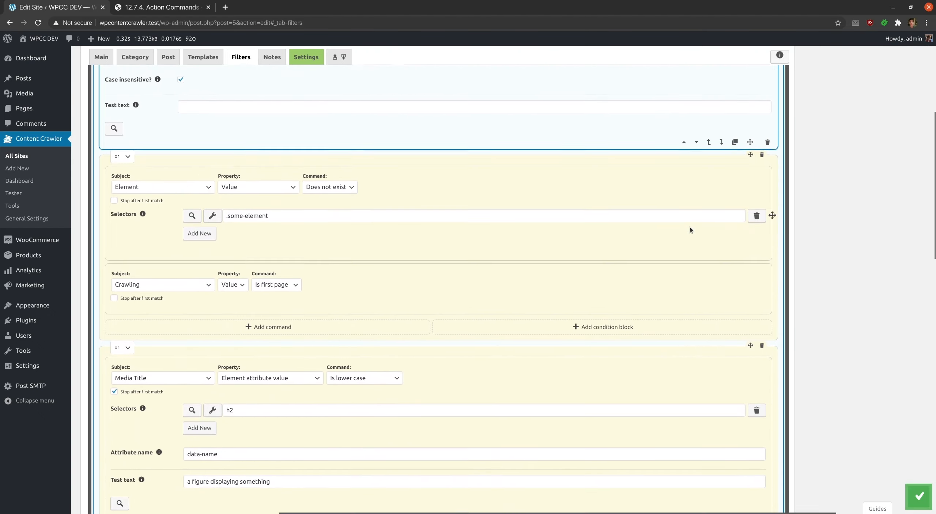
scroll(690, 227, "down", 15)
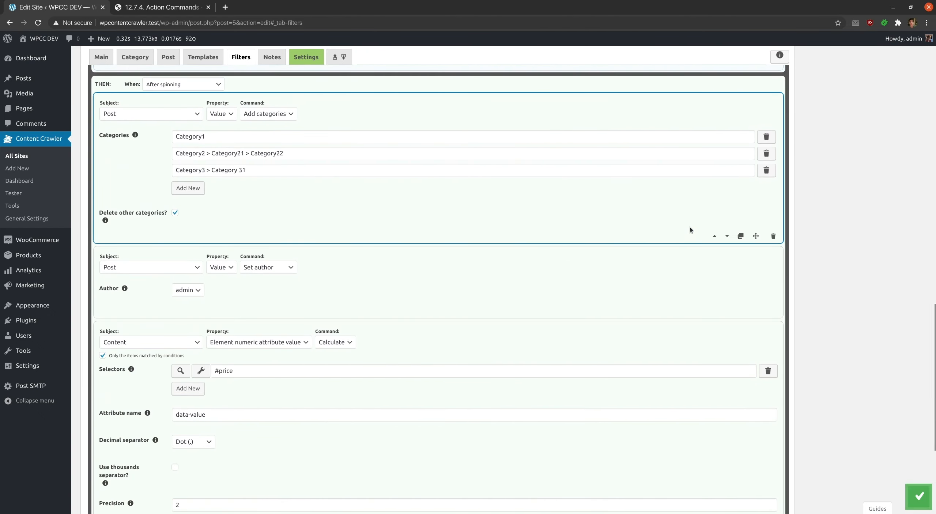
scroll(689, 228, "up", 10)
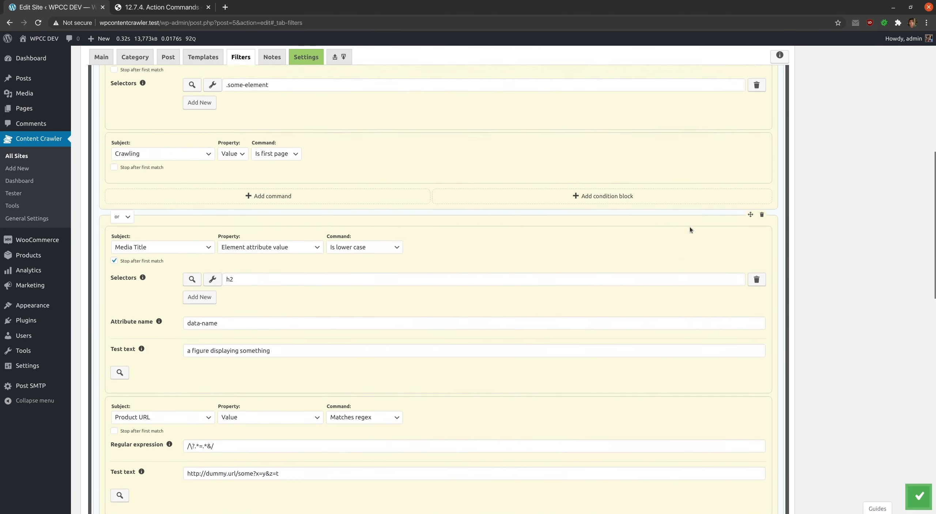
scroll(690, 229, "up", 10)
left_click(691, 227)
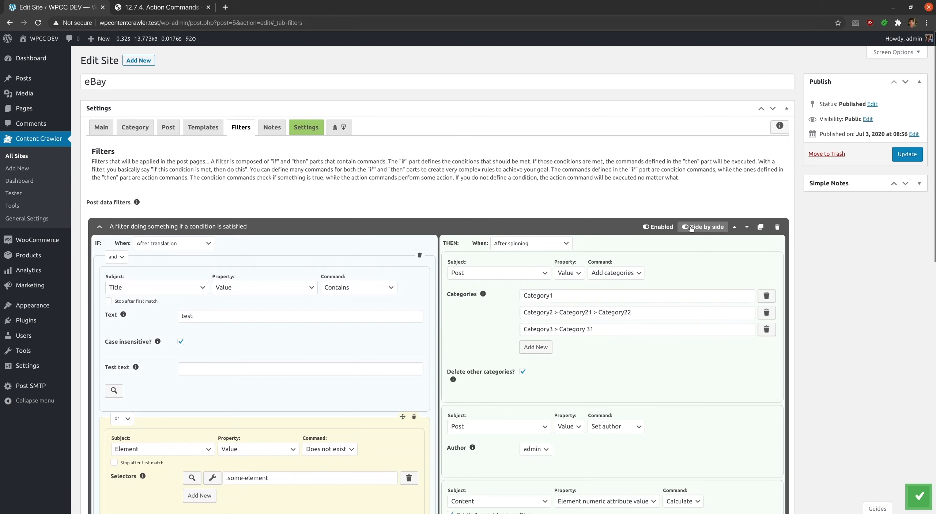
- Add a new empty filter, move it above the existing filter and move it back below
scroll(598, 210, "down", 10)
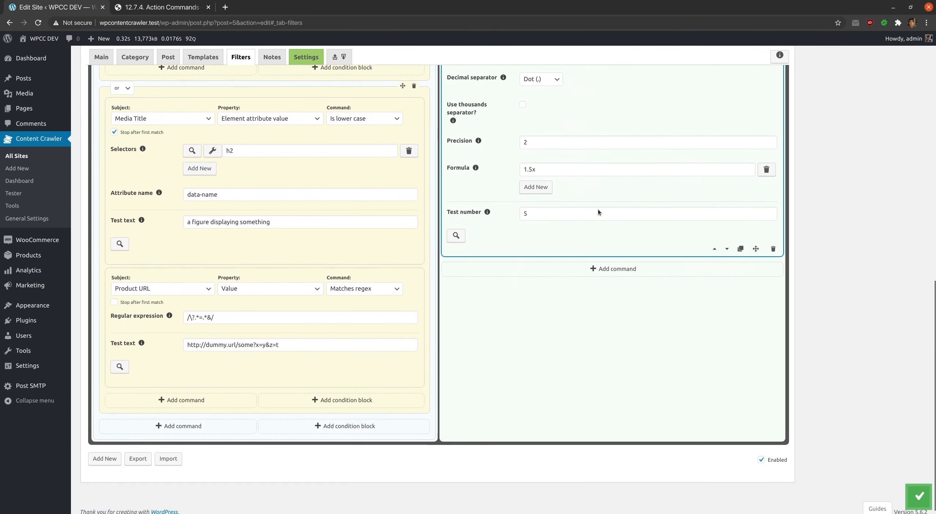
left_click(109, 451)
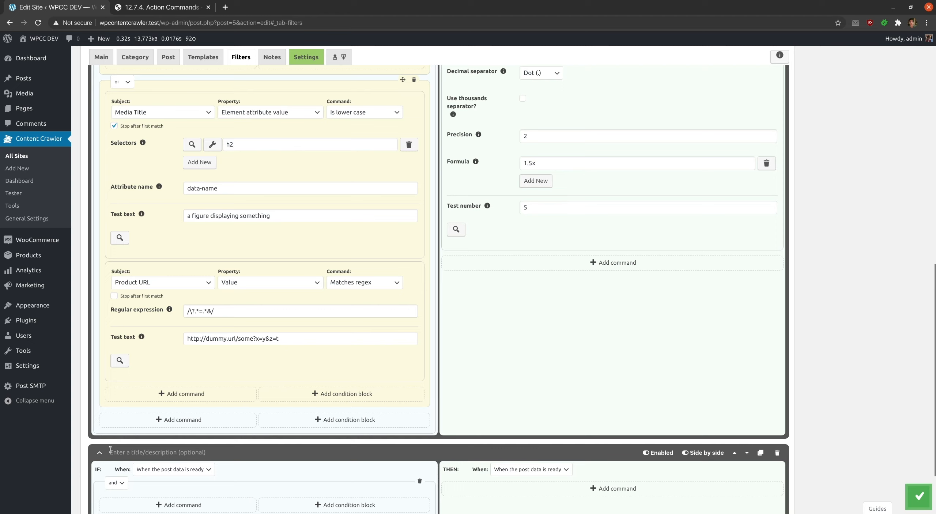
scroll(218, 443, "down", 3)
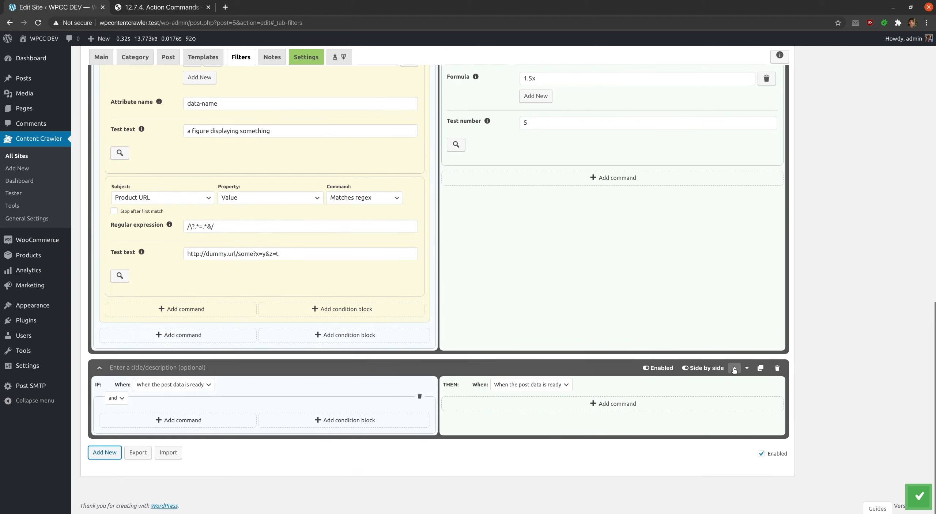
left_click(735, 368)
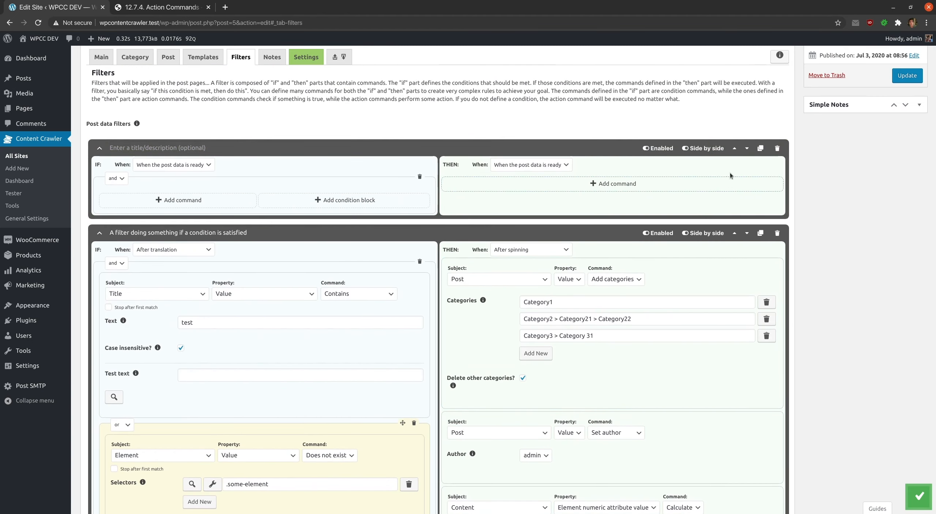
left_click(747, 147)
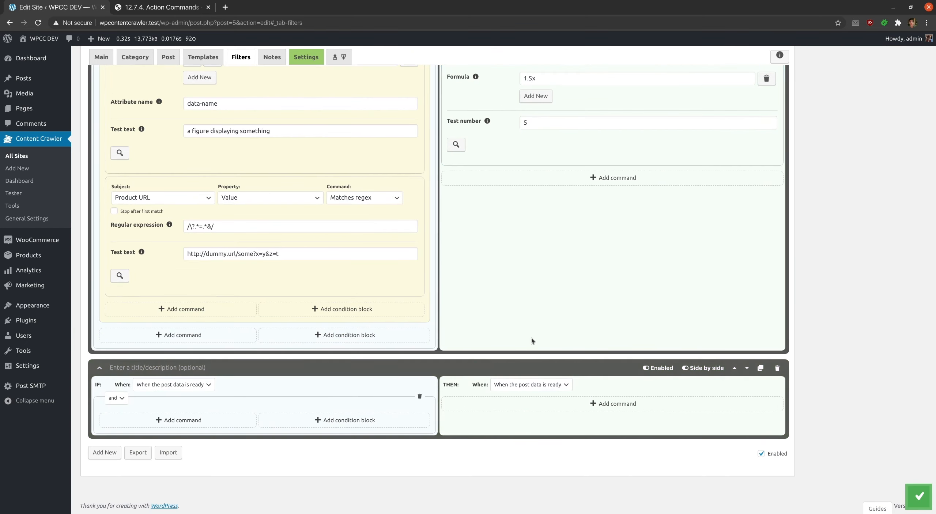
- Duplicate the filter "A filter doing something if a condition is satisfied"
scroll(531, 338, "up", 8)
scroll(531, 337, "up", 9)
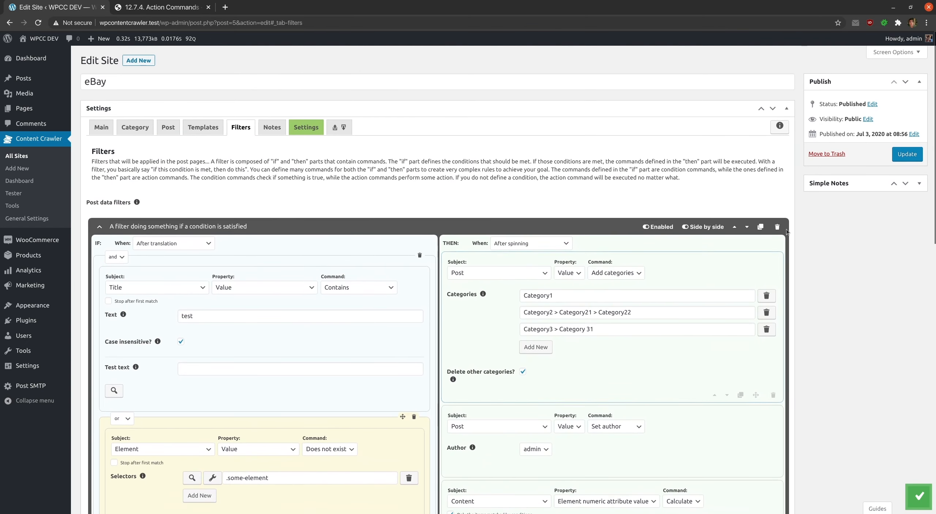
left_click(761, 227)
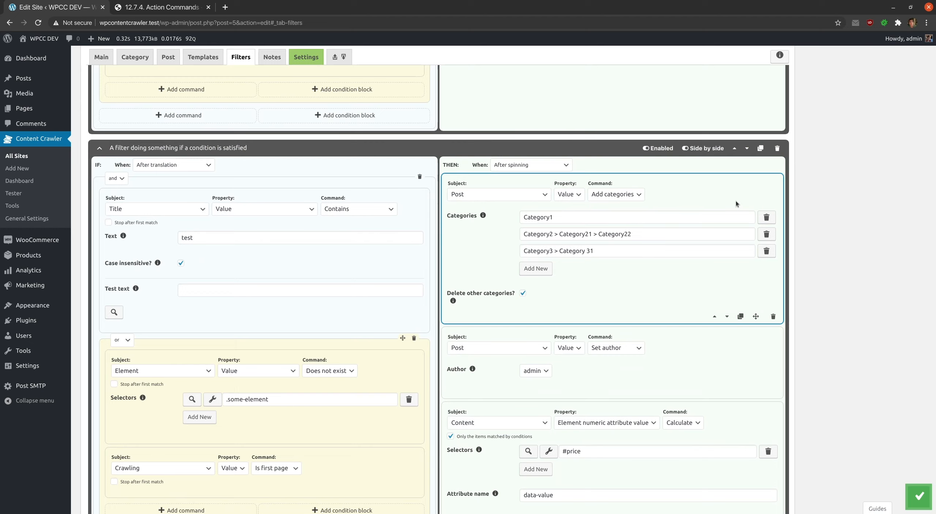
- Duplicate the Add categories command in the THEN part of the first filter
scroll(735, 200, "up", 15)
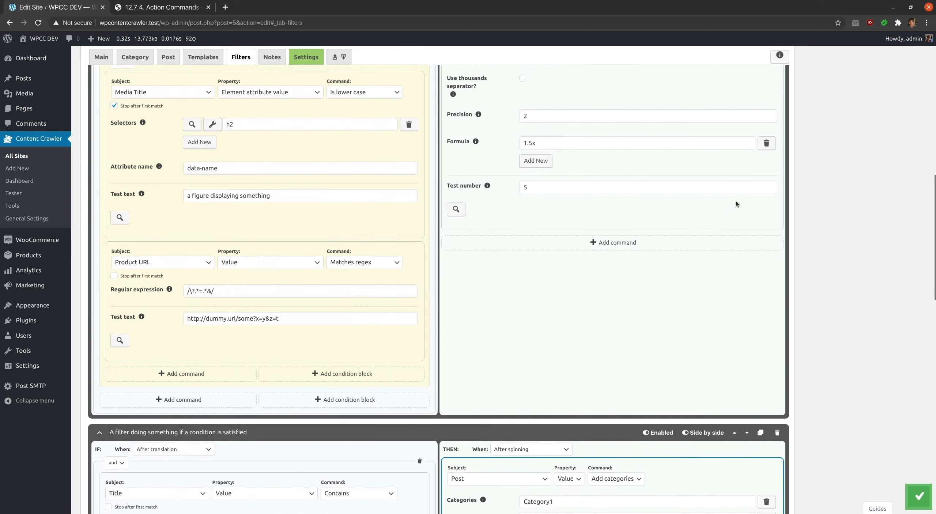
mouse_move(739, 288)
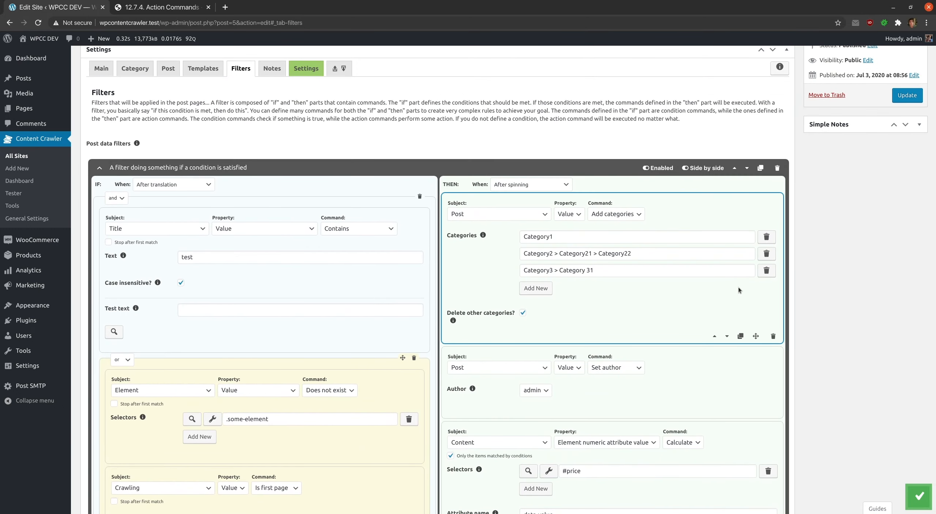
left_click(740, 337)
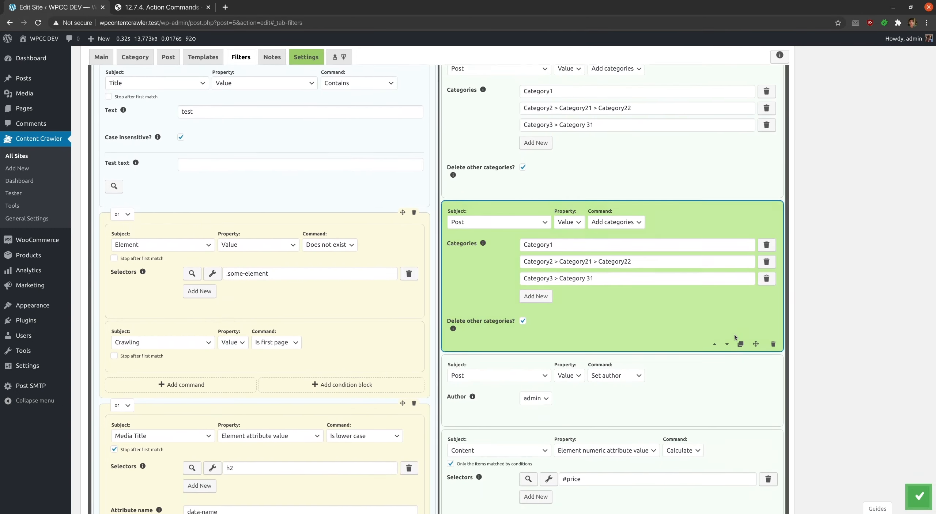
- Move the first Add categories command down and back up, and move the Title Contains condition into the "or" block below and back out
scroll(590, 271, "up", 3)
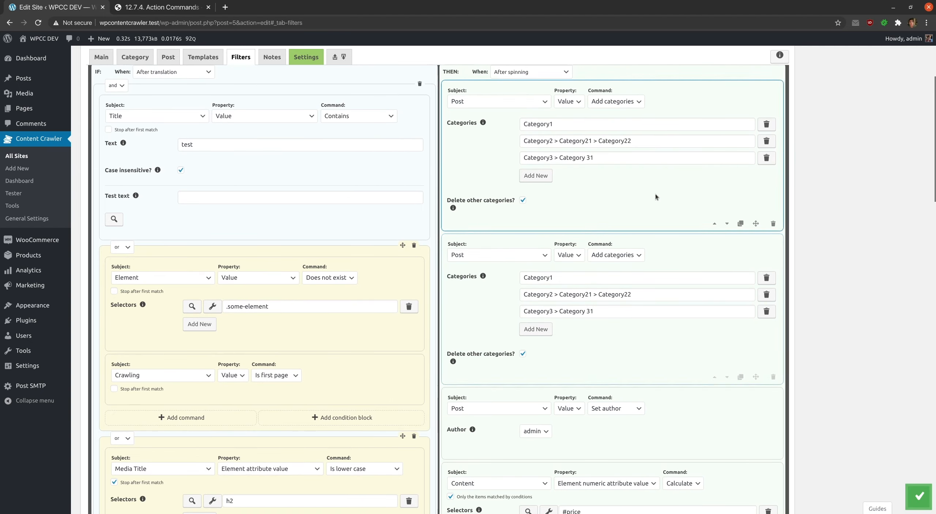
left_click(728, 224)
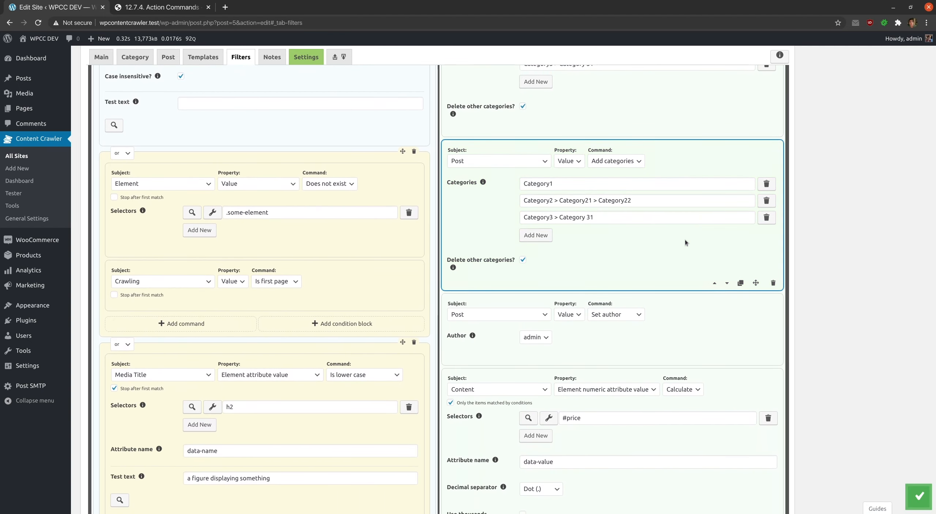
left_click(715, 283)
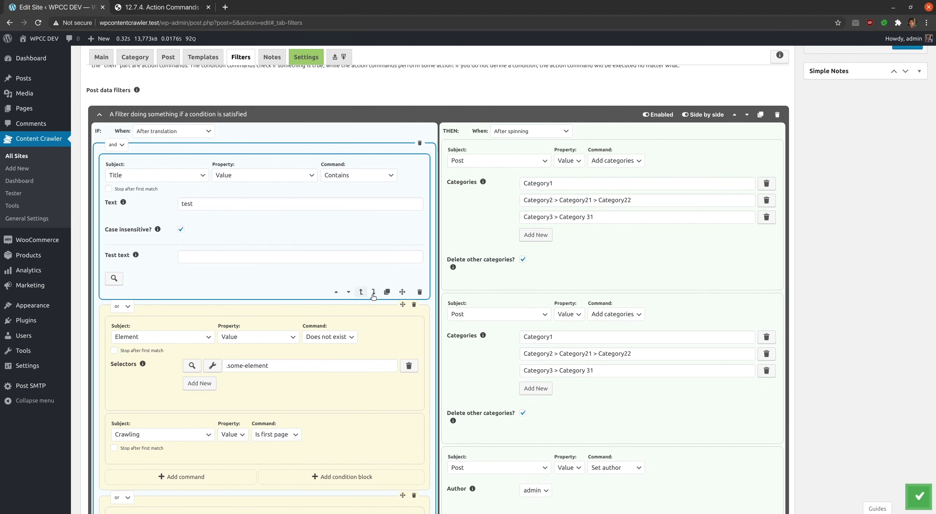
left_click(374, 292)
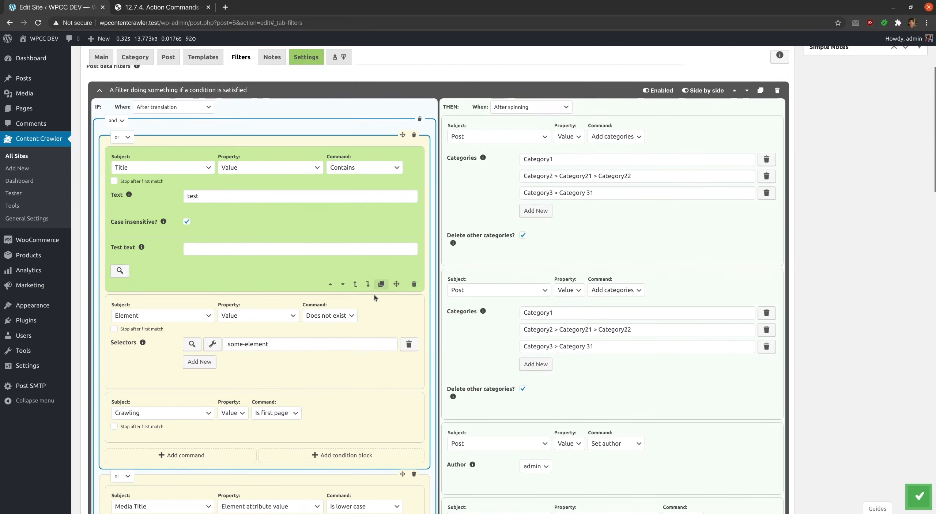
left_click(357, 278)
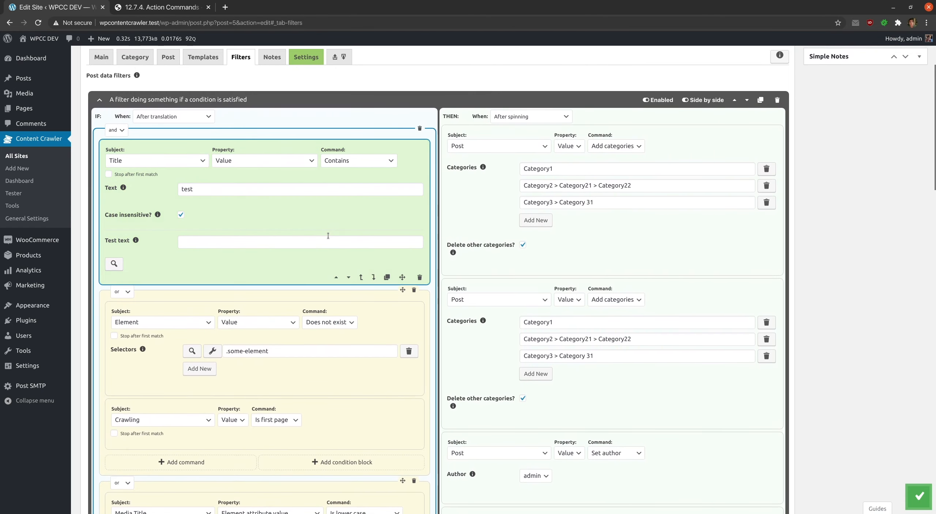
- Delete the Title Contains condition and the "or" block holding the Element and Crawling conditions from the first filter
left_click(420, 277)
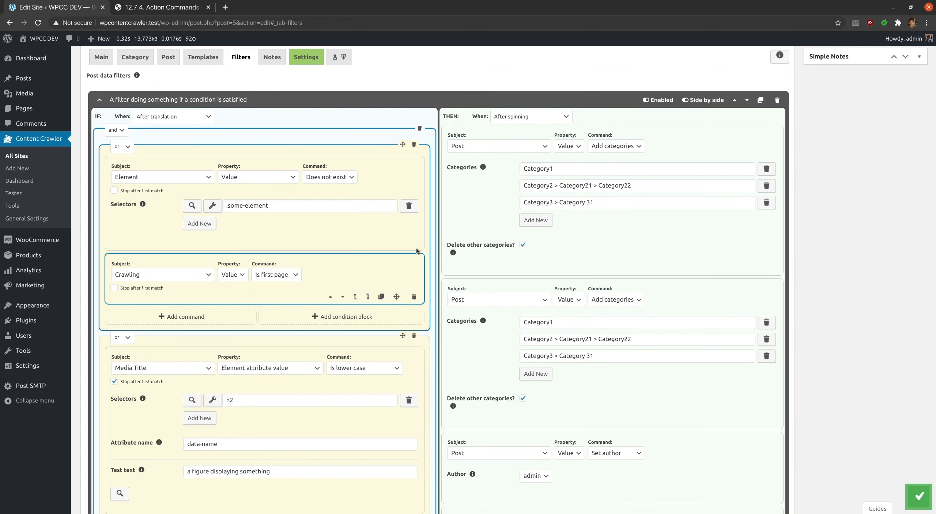
left_click(414, 145)
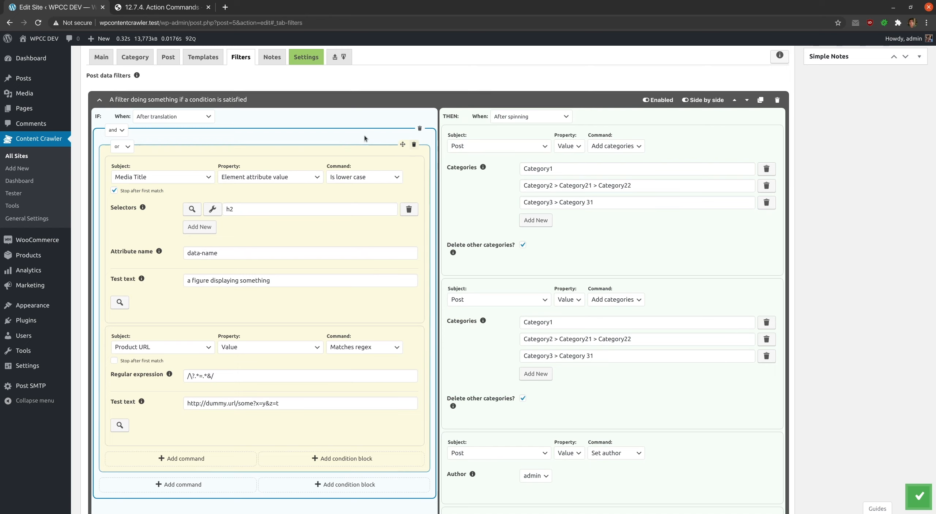
- Delete the empty filter and the duplicated filter, keeping only the edited first filter
scroll(357, 135, "down", 15)
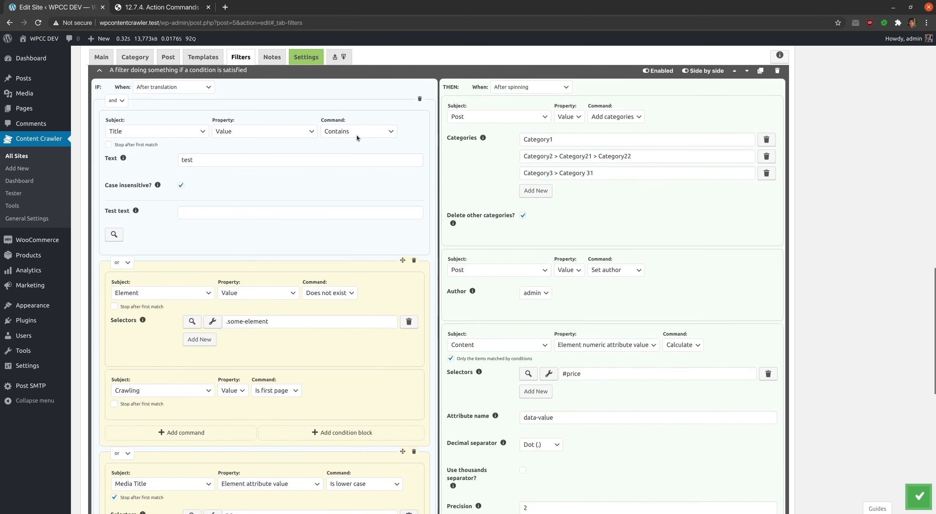
scroll(357, 134, "down", 10)
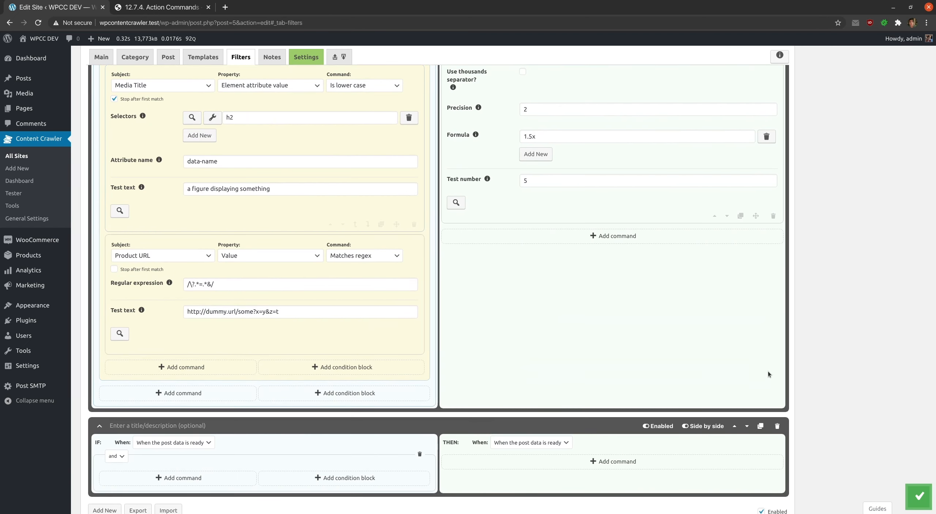
left_click(777, 426)
scroll(763, 392, "up", 6)
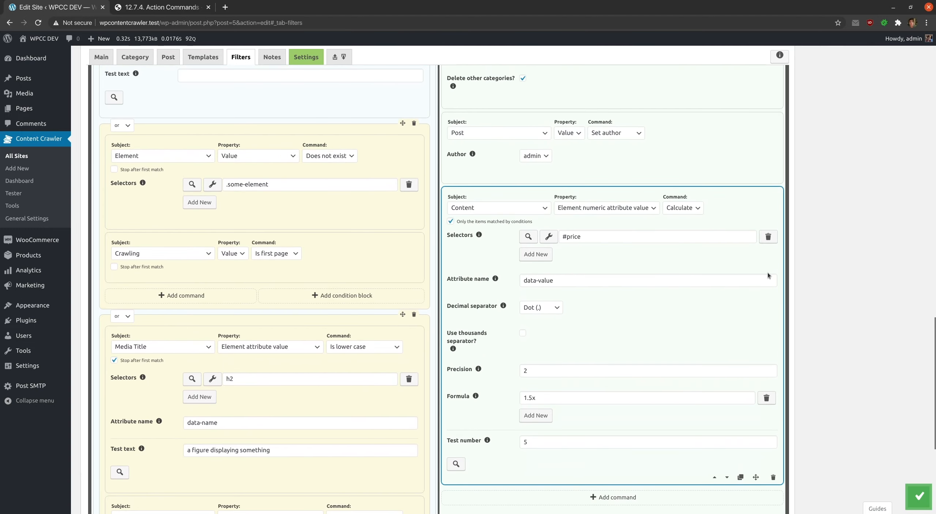
scroll(768, 272, "down", 8)
left_click(783, 242)
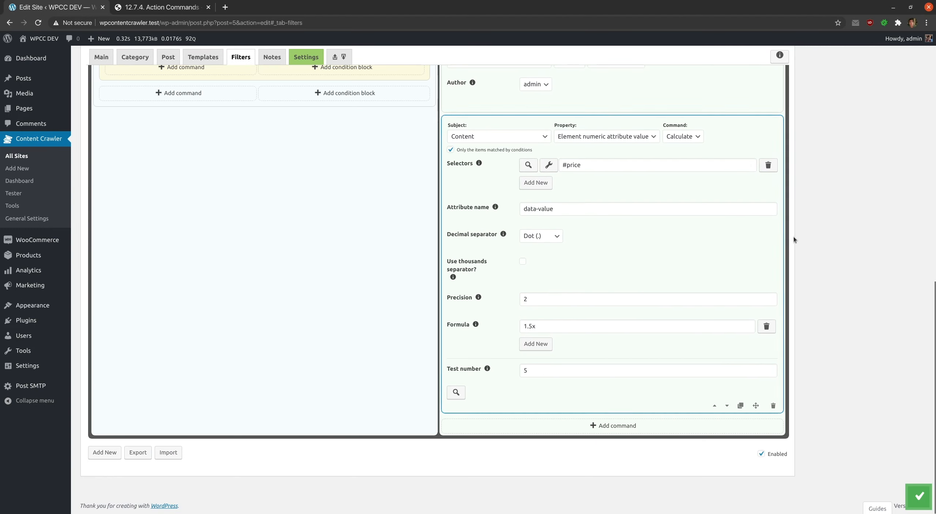
- Export the post data filter settings and copy the whole exported text
scroll(795, 236, "up", 13)
scroll(795, 236, "down", 4)
scroll(795, 237, "down", 10)
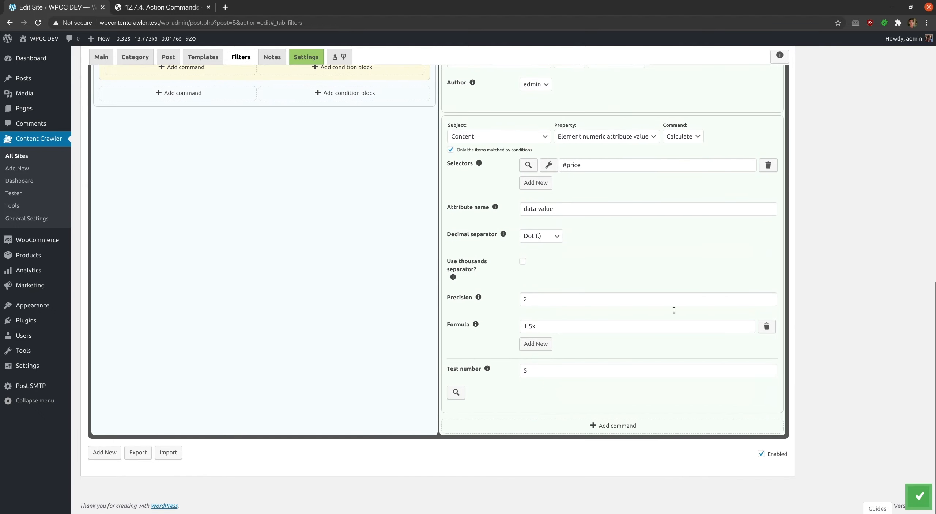
left_click(138, 452)
scroll(194, 373, "down", 1)
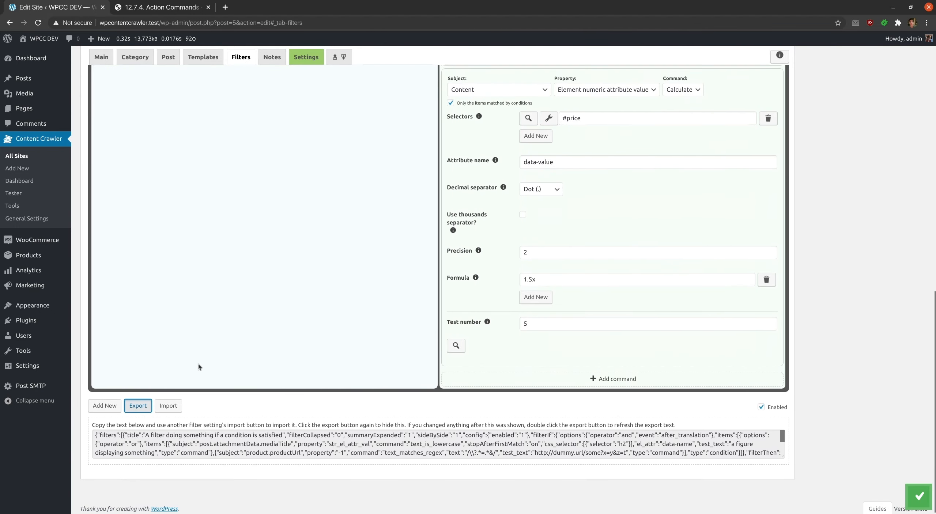
left_click(225, 436)
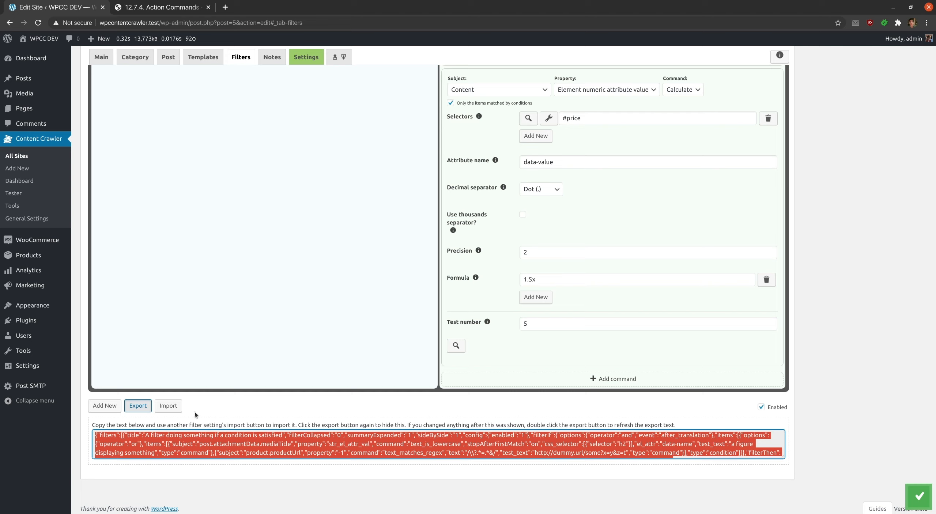
- Import the copied filter settings as an additional filter and look over both filters
left_click(169, 405)
left_click(185, 437)
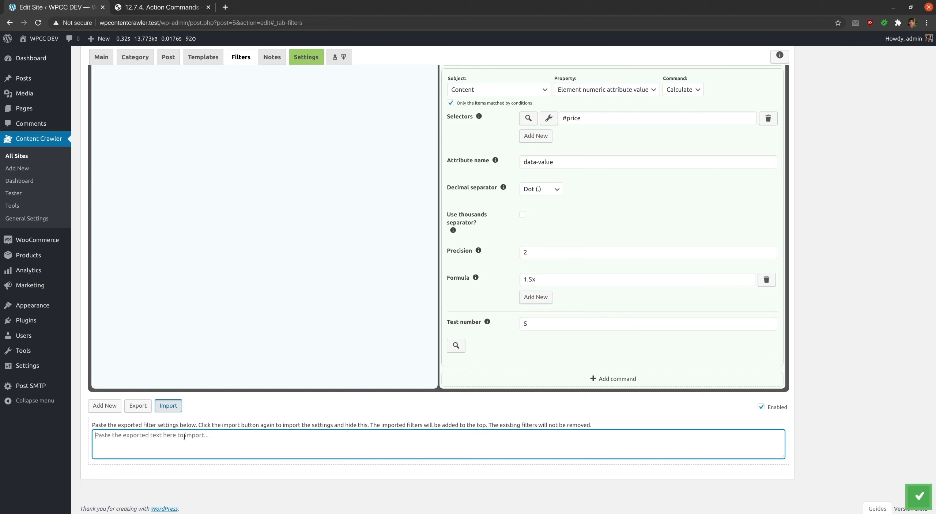
key("ctrl+v")
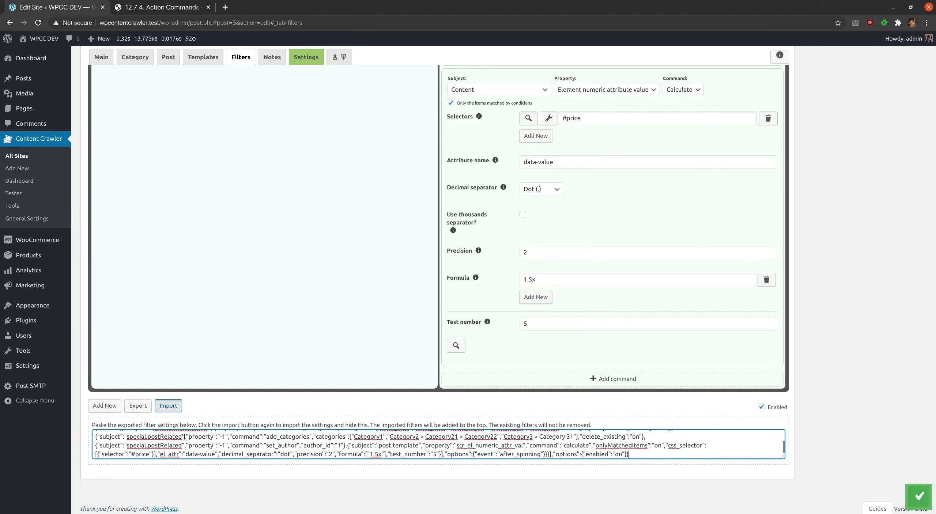
left_click(169, 406)
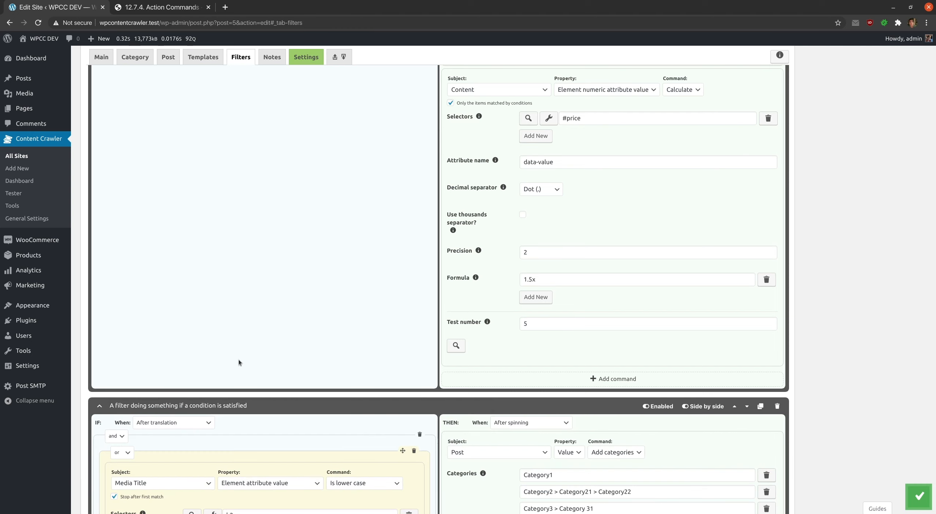
scroll(239, 360, "down", 10)
scroll(238, 359, "up", 5)
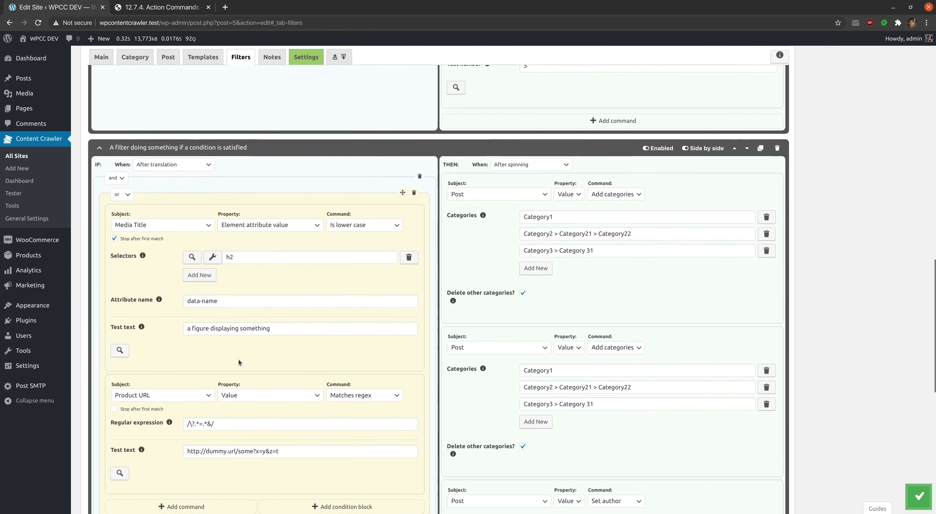
scroll(238, 360, "up", 20)
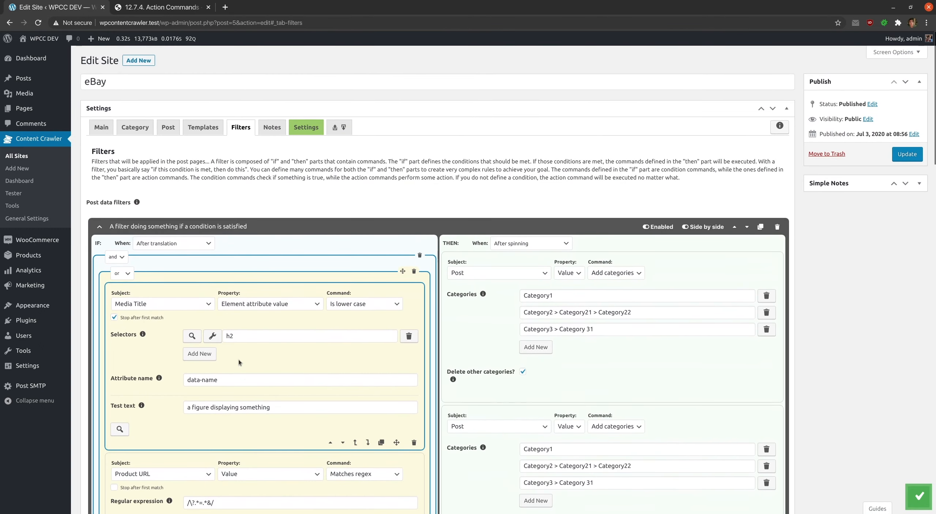
scroll(238, 359, "down", 20)
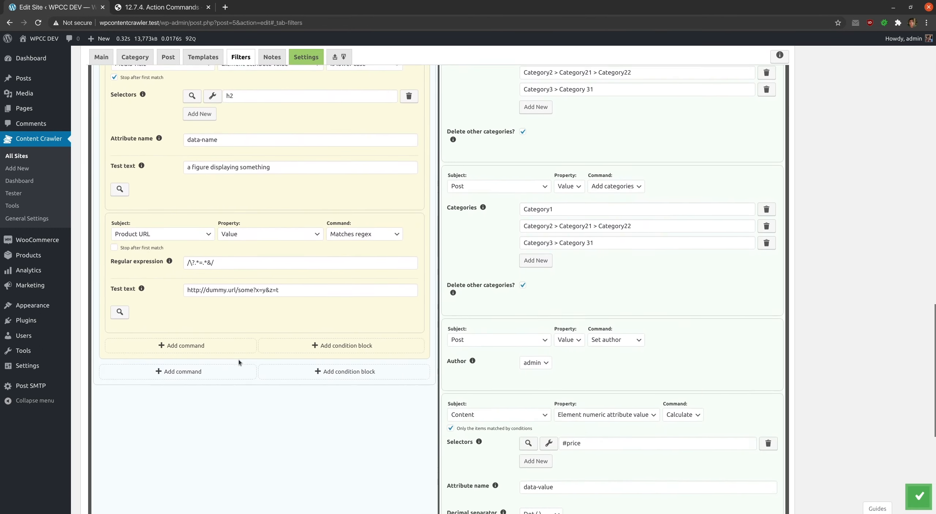
- Disable the whole post data filters setting and look back over its filters
scroll(238, 360, "down", 8)
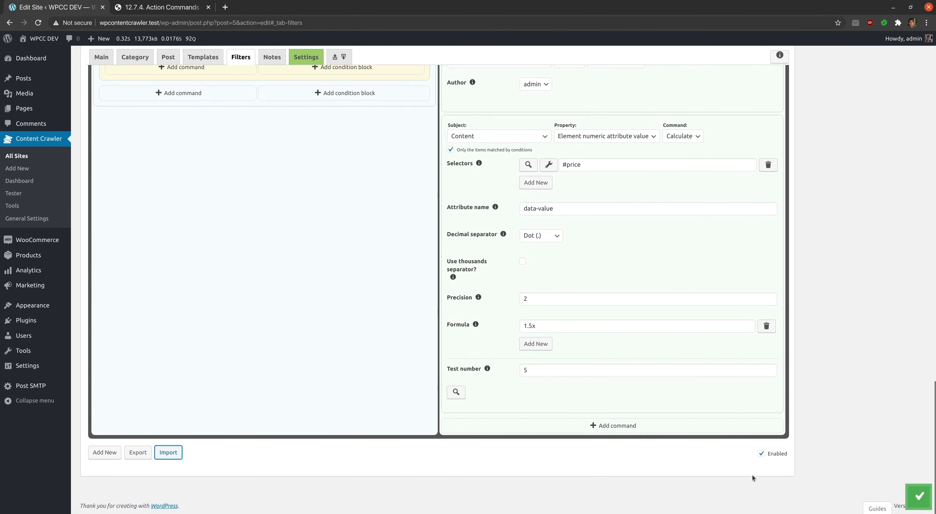
left_click(776, 454)
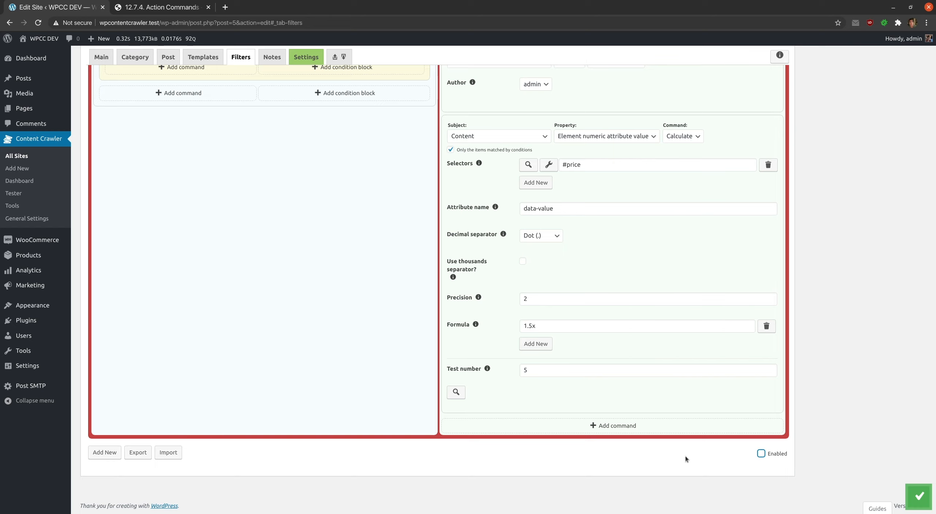
scroll(685, 456, "up", 14)
scroll(685, 456, "up", 20)
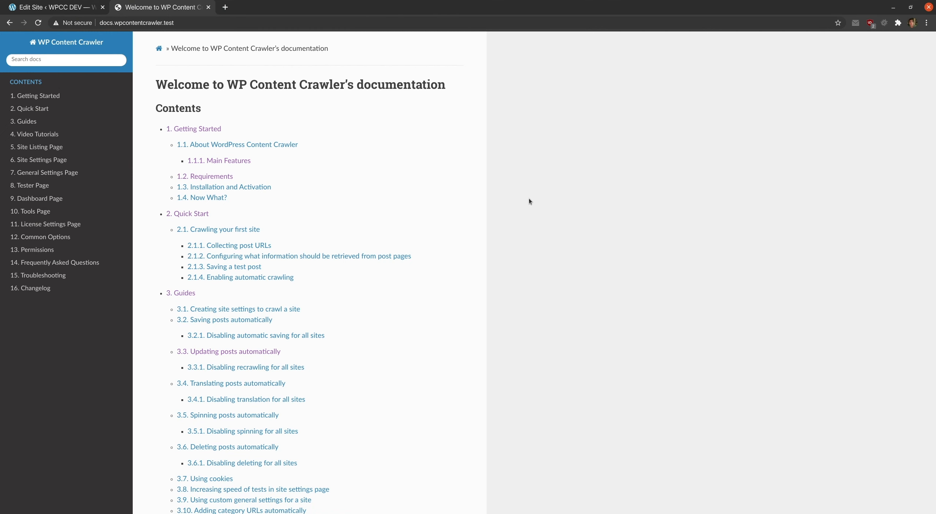
- Switch to the WP Content Crawler documentation and reach the Filter Setting reference through the site settings page's Filters Tab section
left_click(50, 160)
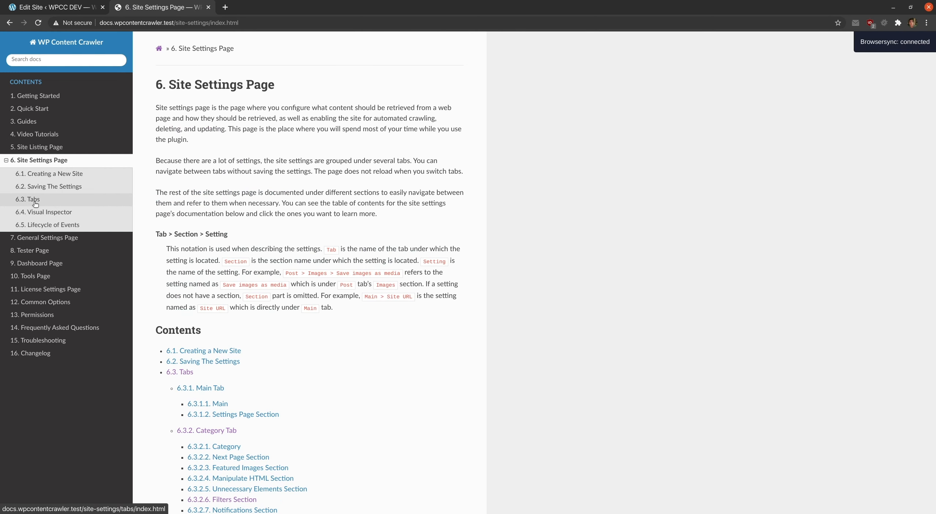
left_click(36, 202)
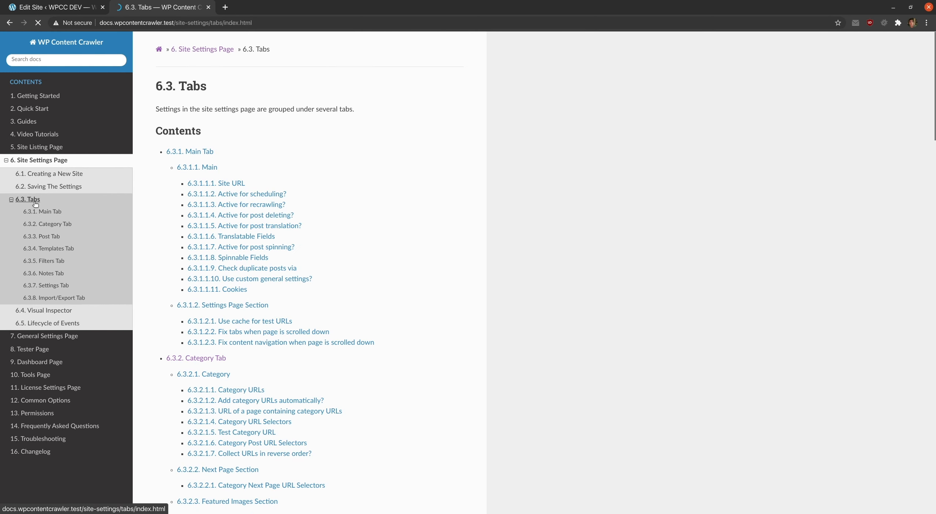
left_click(59, 261)
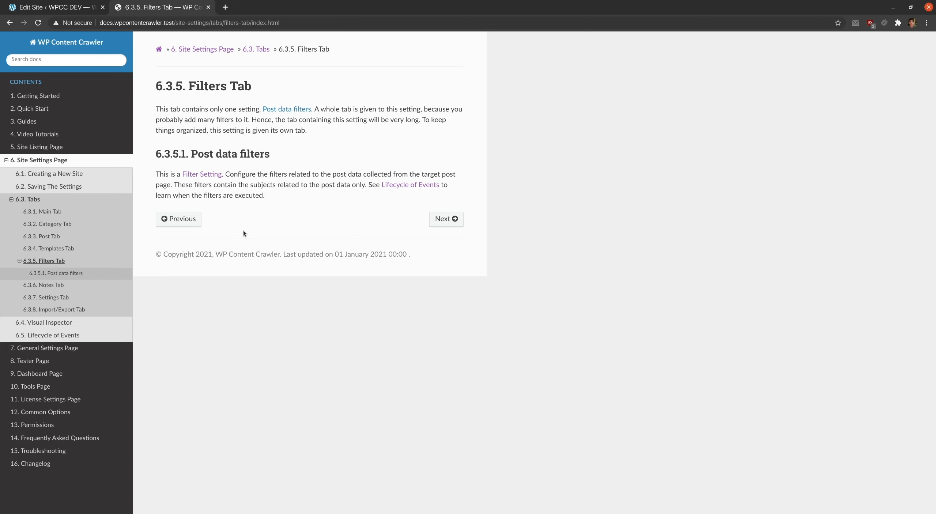
left_click(201, 174)
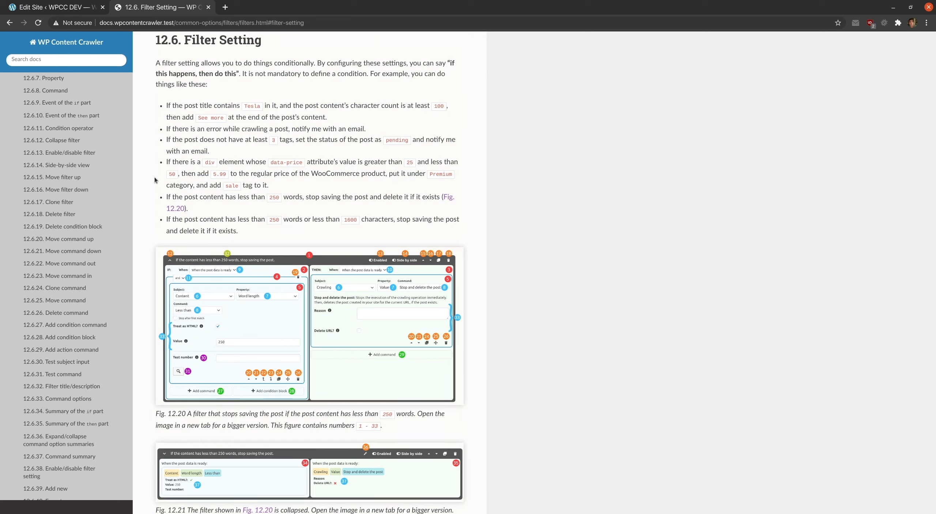
scroll(57, 182, "up", 8)
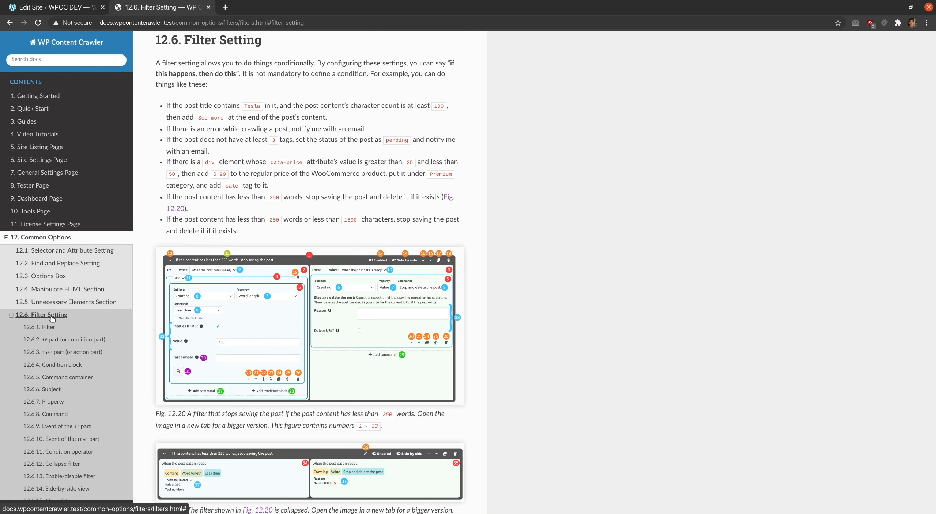
scroll(307, 173, "down", 3)
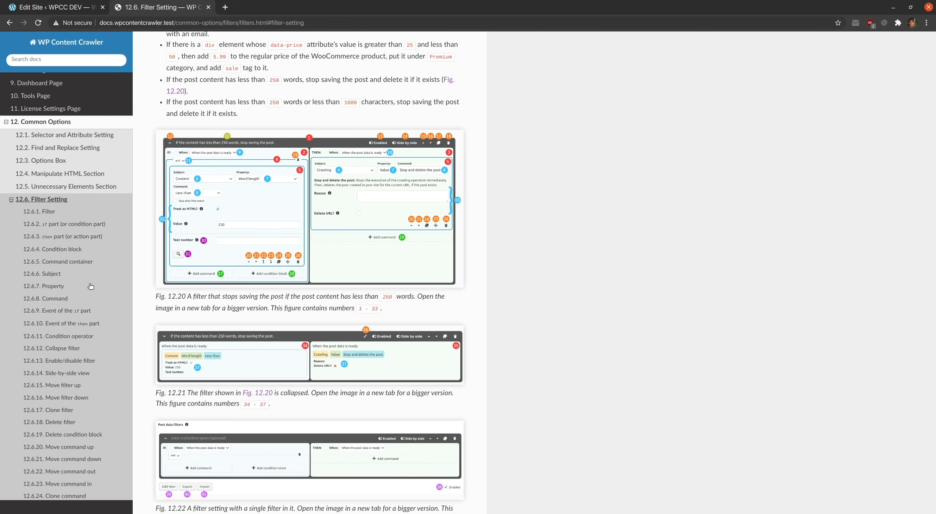
- Consult the Collapse filter section, the annotated filter figures and the Command container section of the Filter Setting reference
left_click(72, 349)
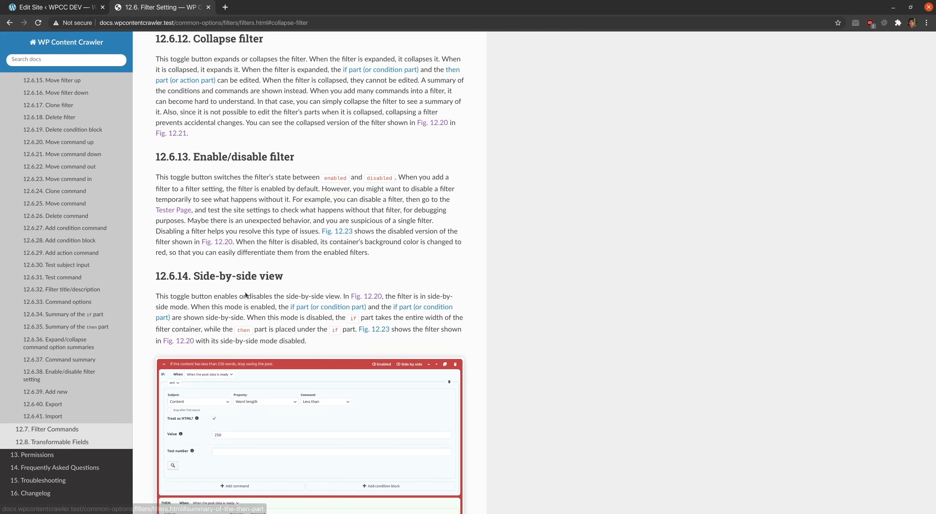
scroll(246, 296, "up", 20)
scroll(246, 295, "up", 15)
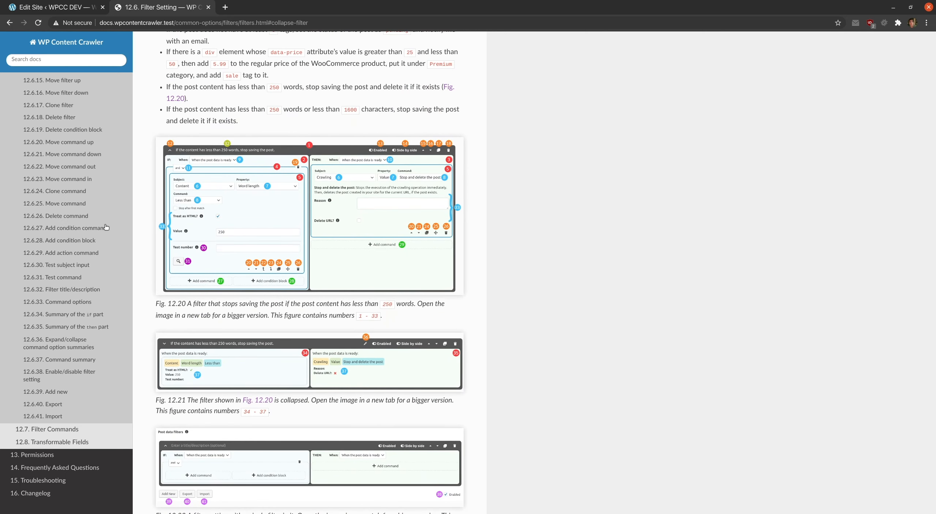
scroll(103, 222, "up", 4)
scroll(104, 222, "up", 2)
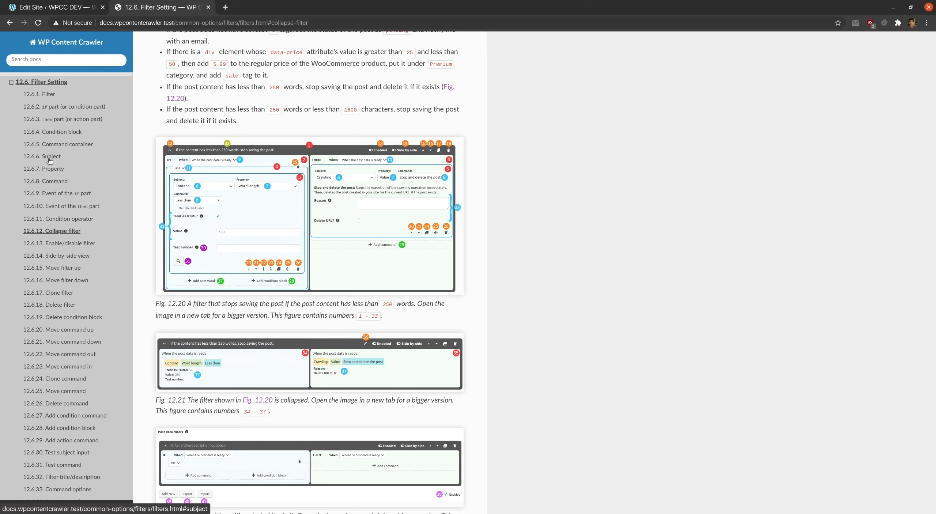
left_click(54, 146)
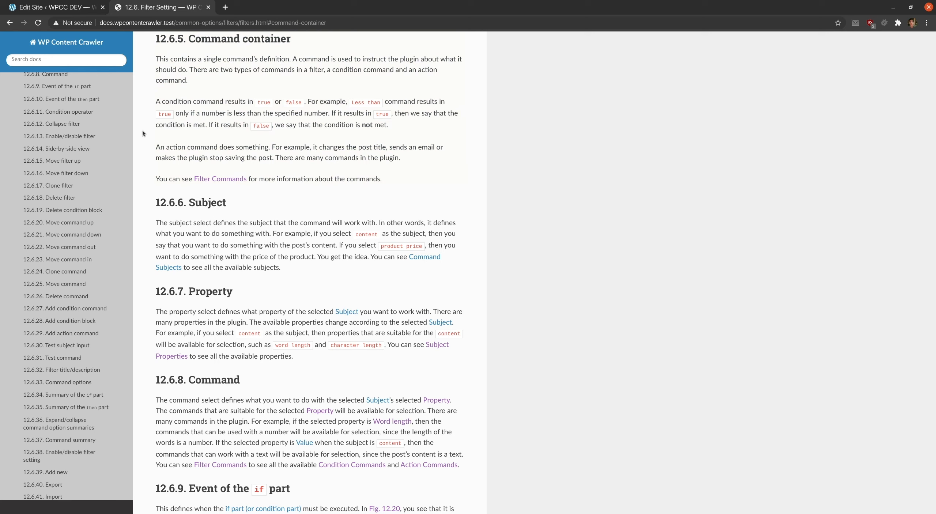
- Go through the Filter Commands reference's lists of subjects, properties, condition and action commands, and open the Limit words entry
left_click(219, 179)
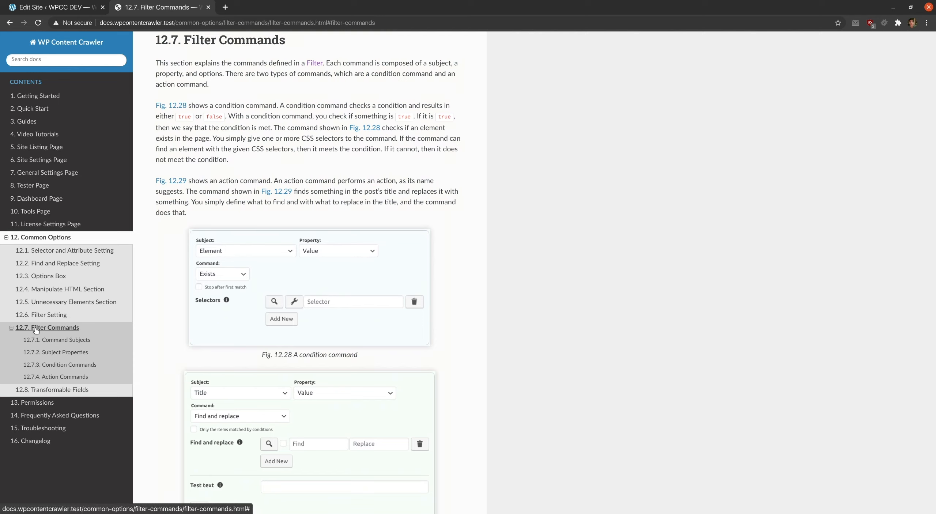
scroll(143, 323, "down", 15)
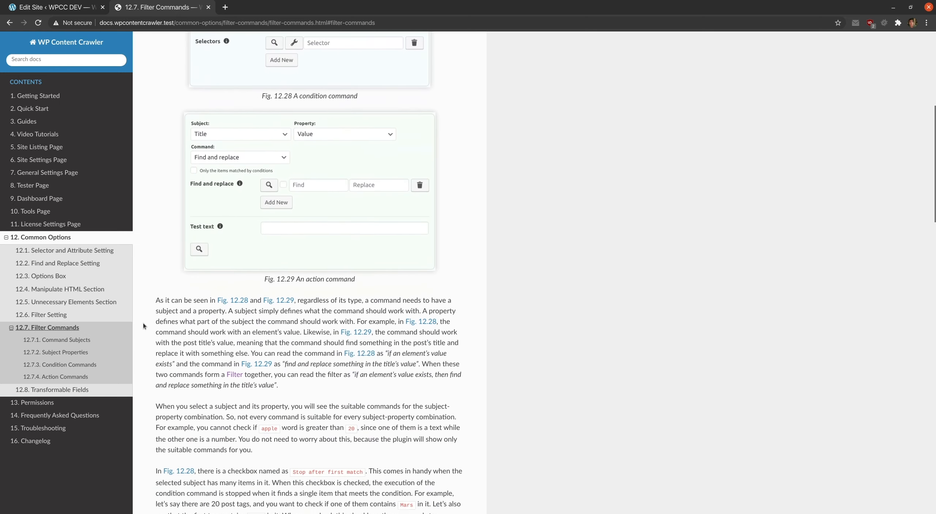
scroll(143, 323, "down", 8)
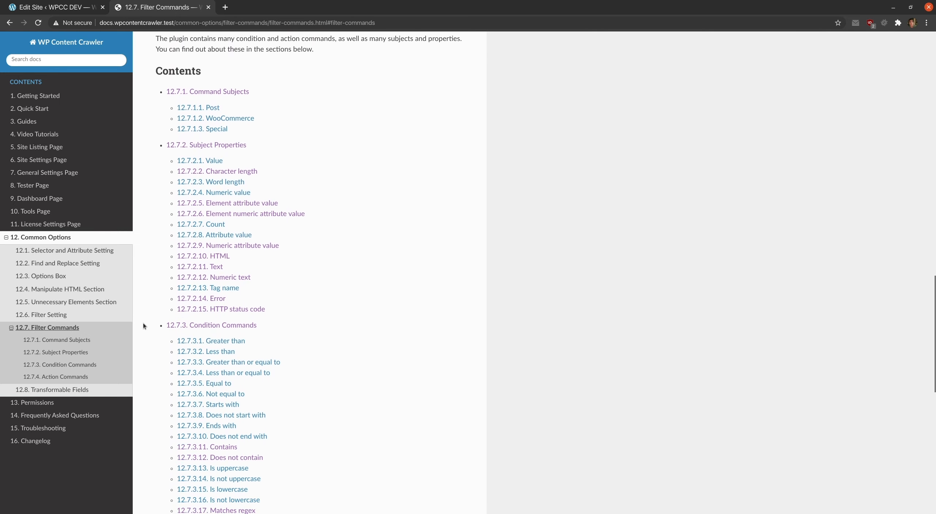
left_click_drag(167, 90, 250, 90)
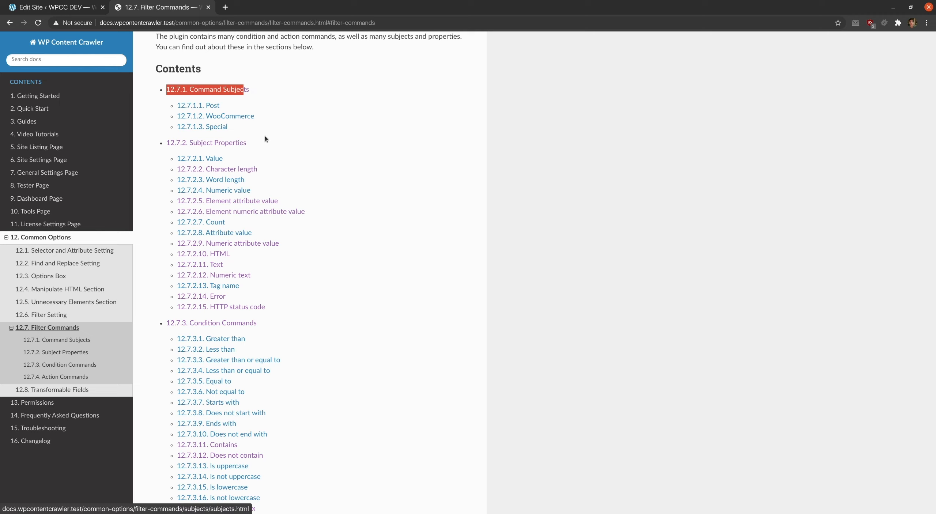
left_click_drag(166, 142, 230, 141)
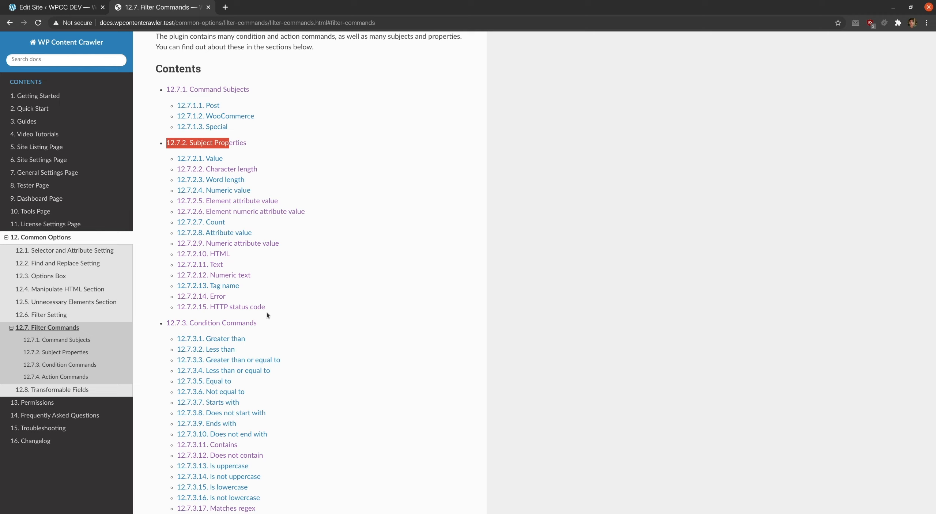
left_click_drag(166, 323, 237, 324)
scroll(274, 268, "down", 10)
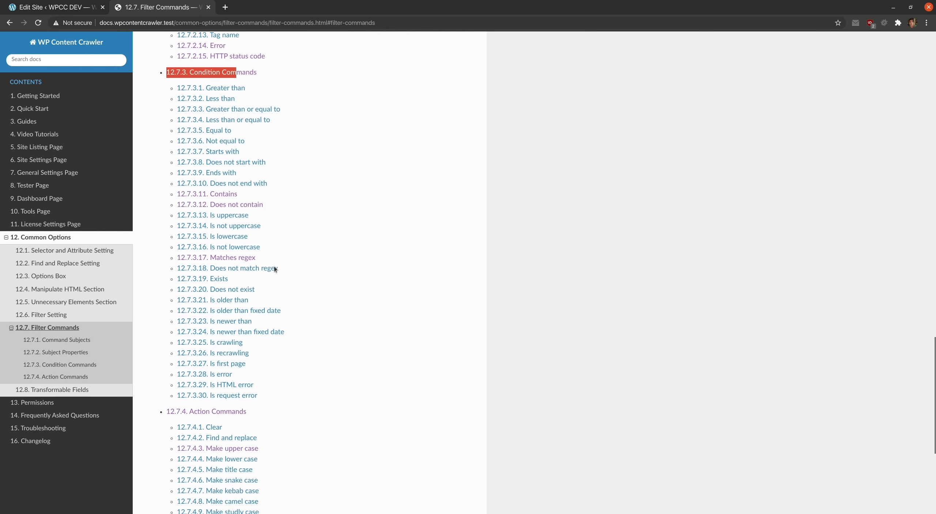
scroll(278, 260, "down", 2)
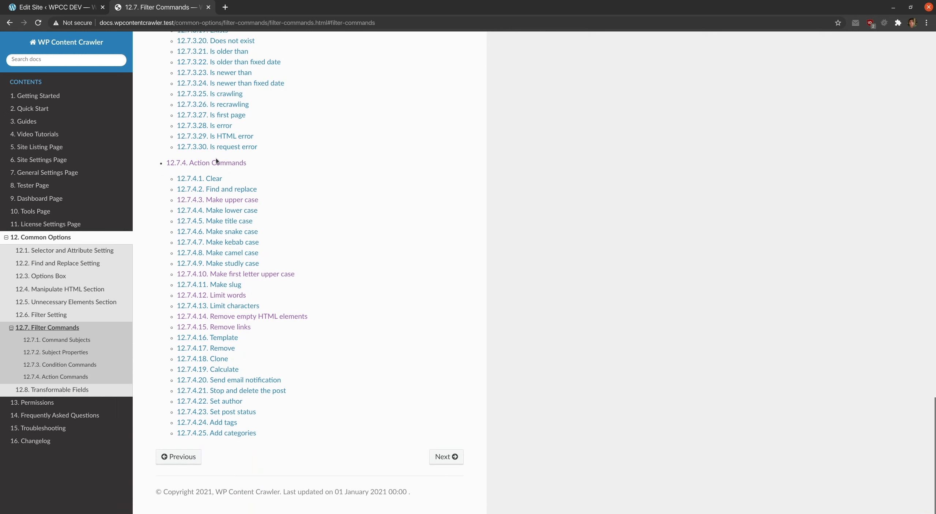
left_click(215, 295)
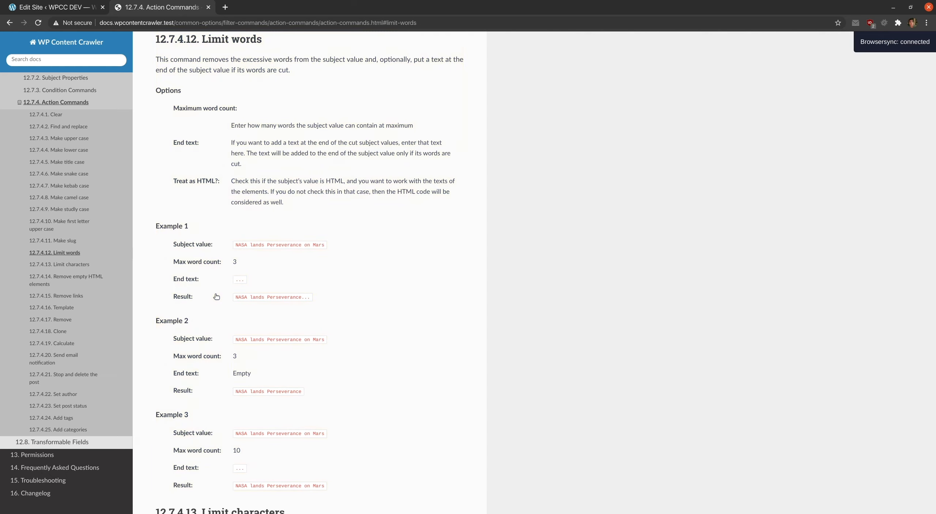